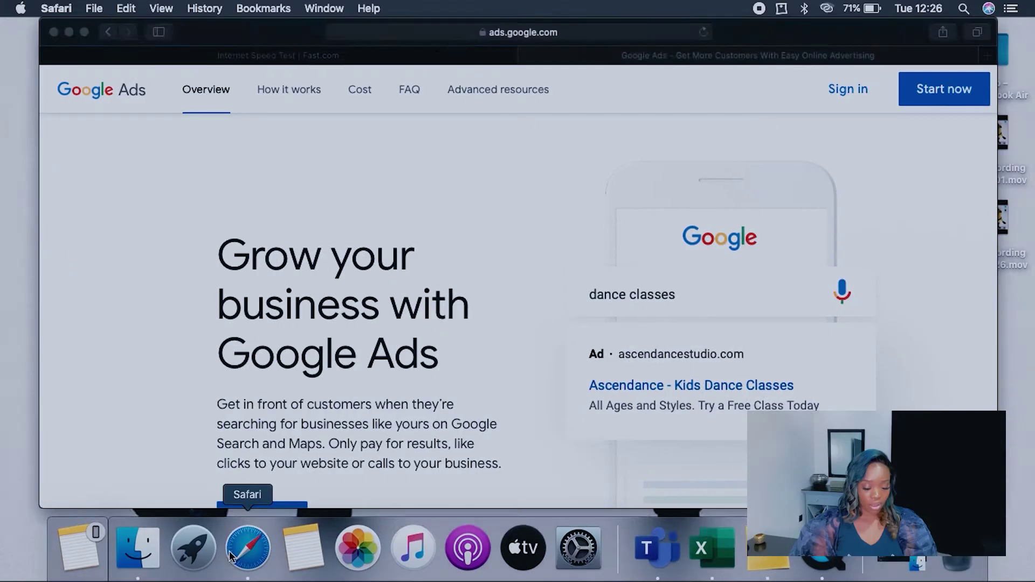
Step: Bring Safari forward, scroll the Google Ads overview, and use Start now to reach the account chooser
{"action": "left_click", "coordinate": [231, 555]}
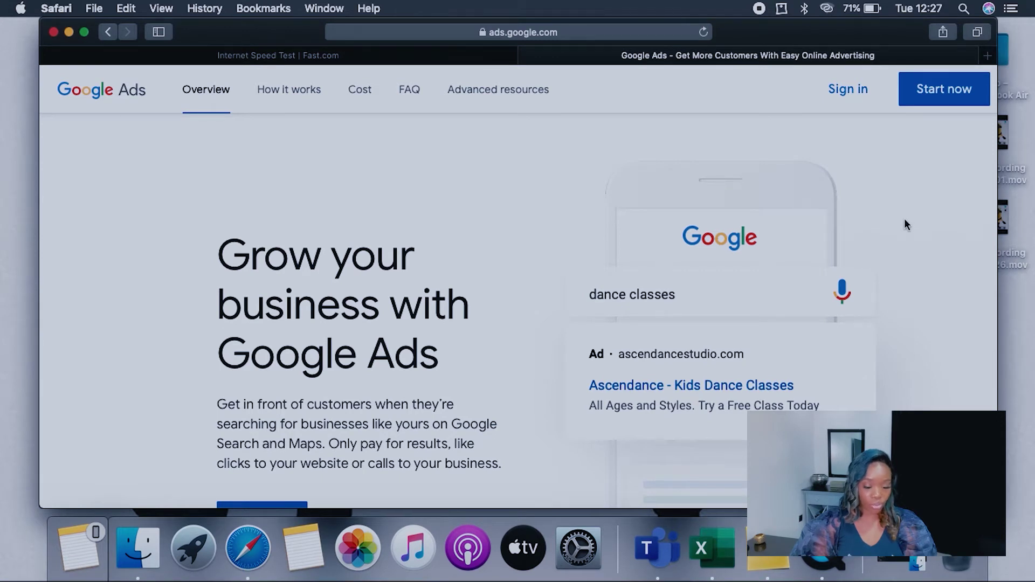
{"action": "scroll", "coordinate": [907, 143], "scroll_direction": "down", "scroll_amount": 5}
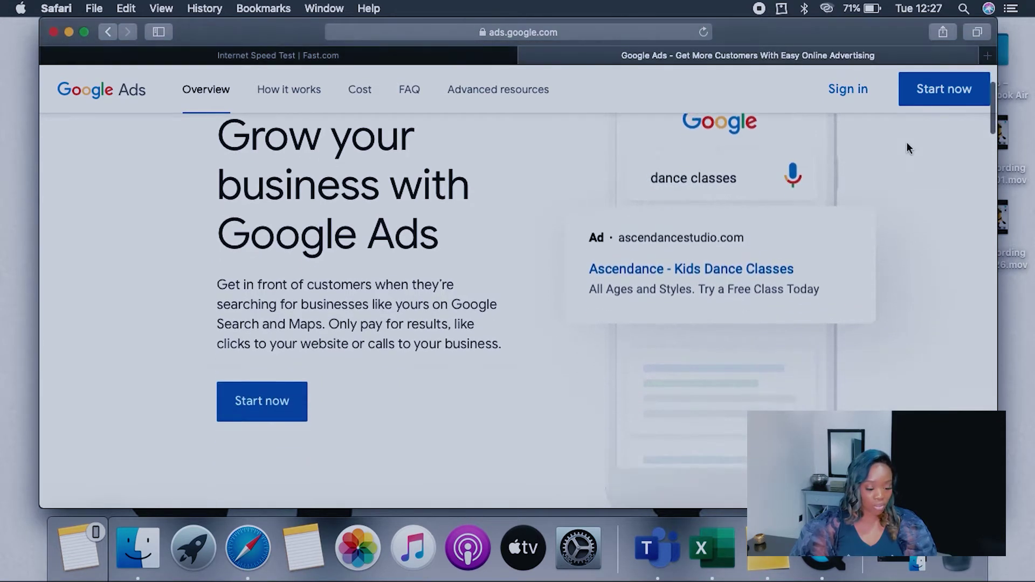
{"action": "scroll", "coordinate": [907, 143], "scroll_direction": "down", "scroll_amount": 5}
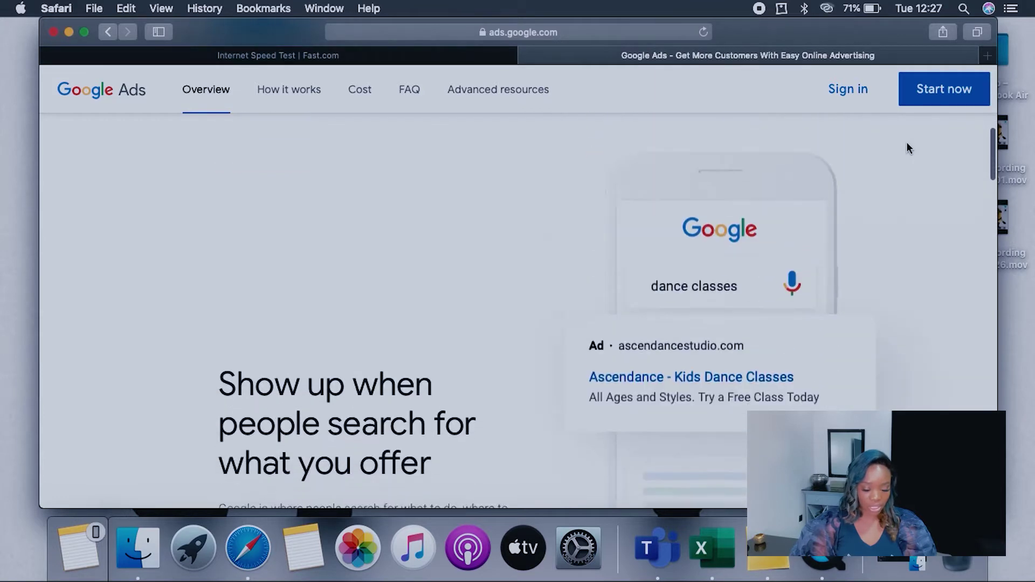
{"action": "scroll", "coordinate": [906, 148], "scroll_direction": "down", "scroll_amount": 5}
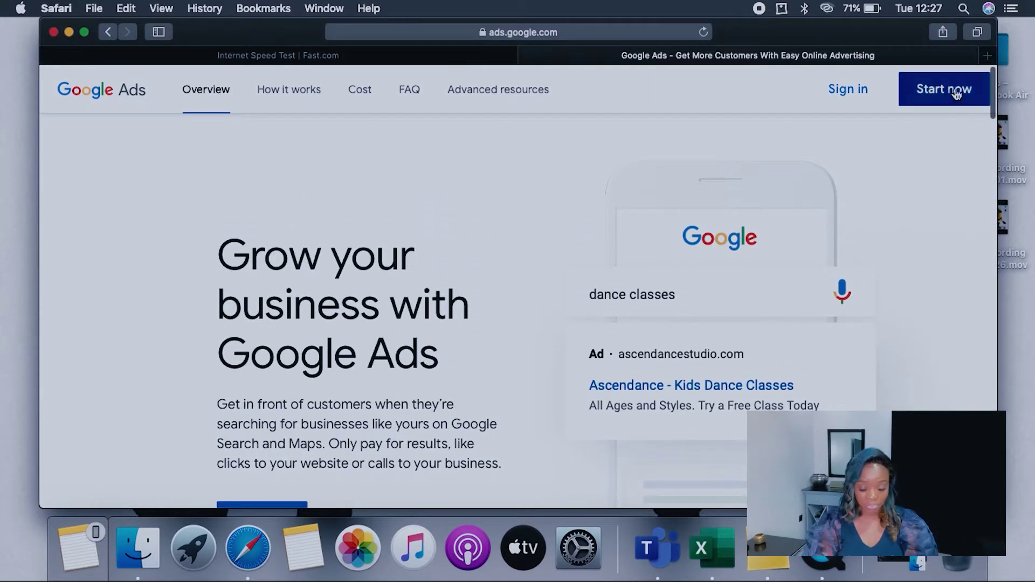
{"action": "left_click", "coordinate": [954, 92]}
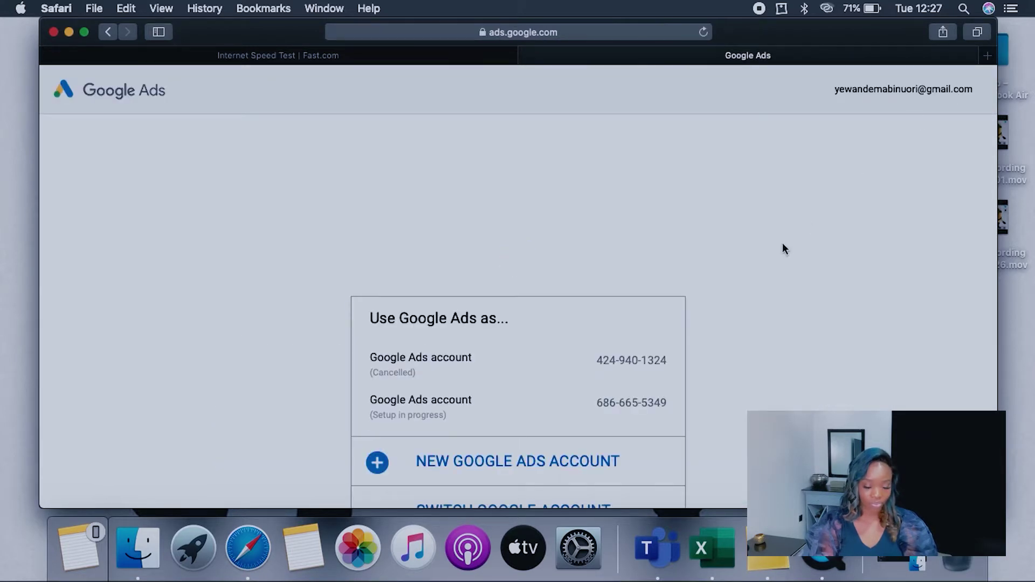
{"action": "scroll", "coordinate": [782, 243], "scroll_direction": "down", "scroll_amount": 1}
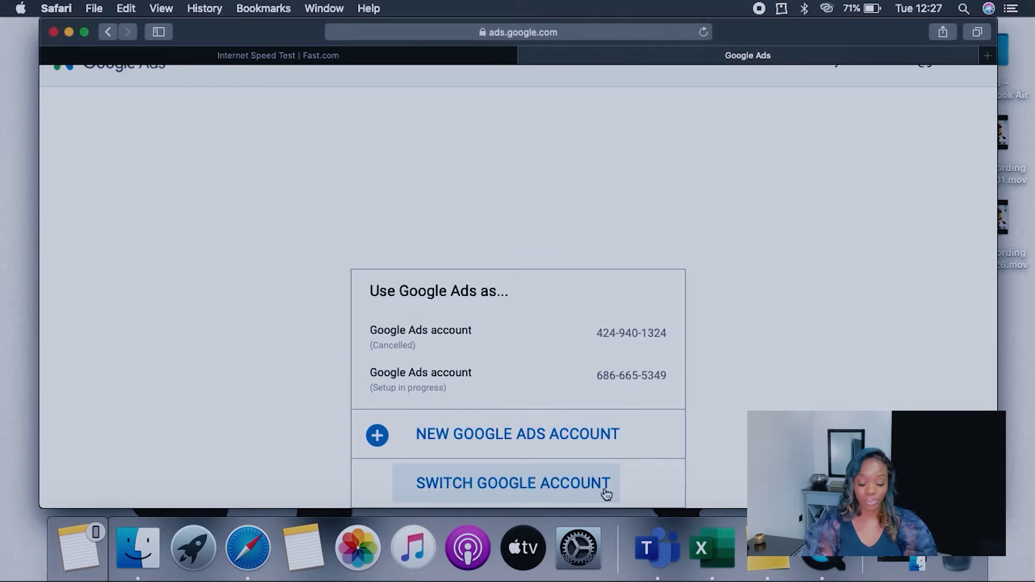
Step: Sign in with another Google account by entering its e-mail address and password
{"action": "left_click", "coordinate": [540, 488]}
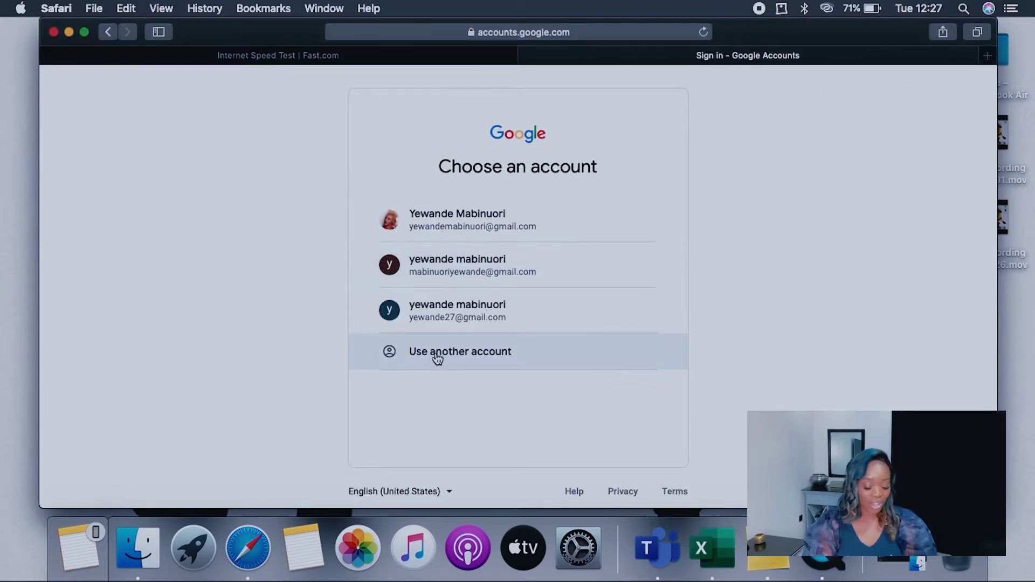
{"action": "left_click", "coordinate": [436, 357]}
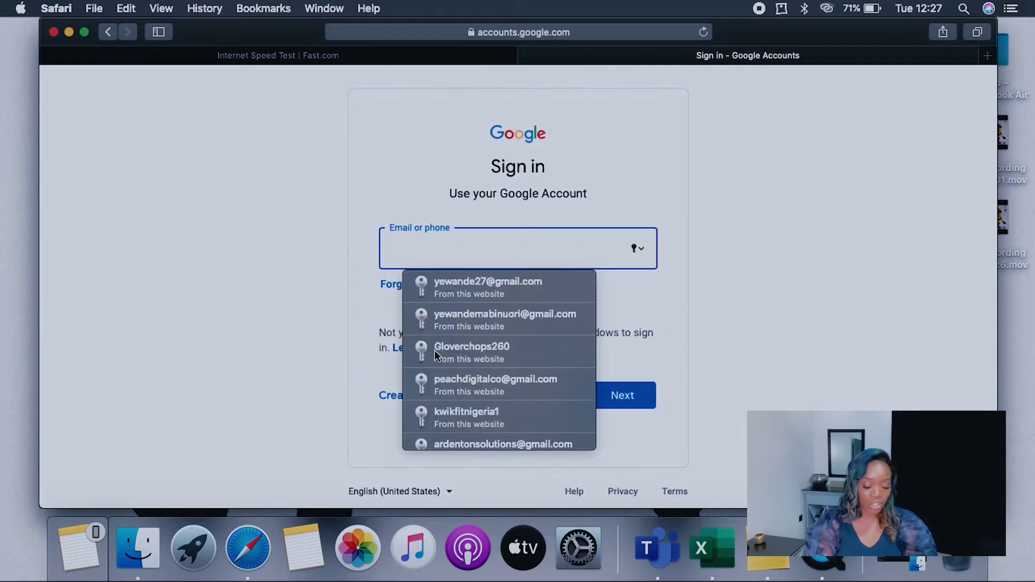
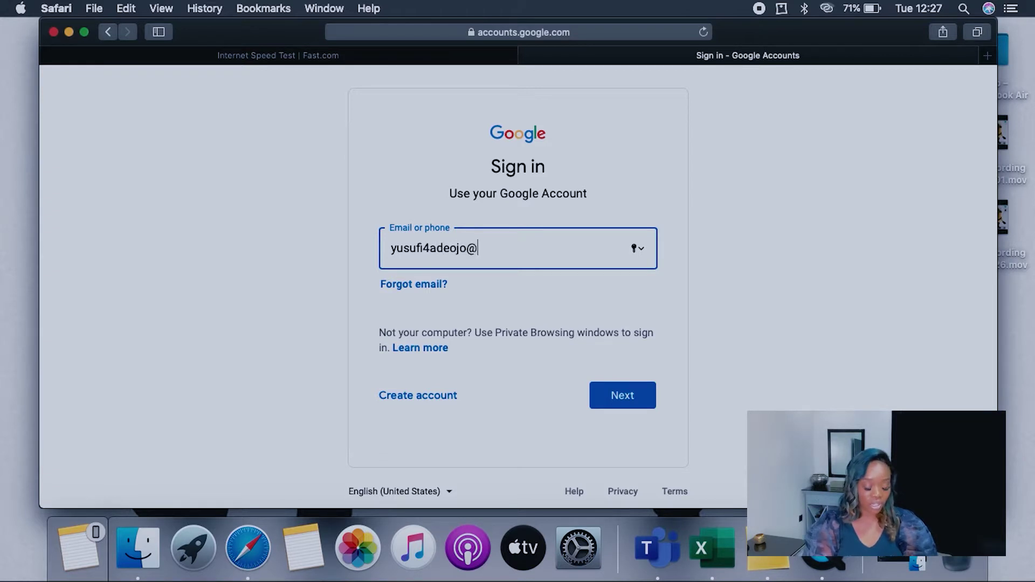
{"action": "key", "text": "Return"}
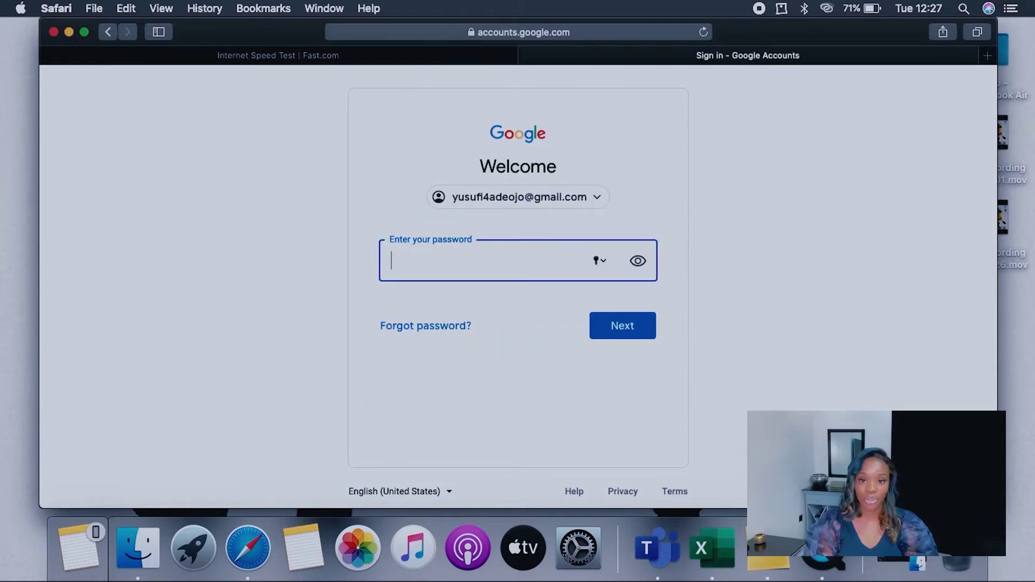
{"action": "type", "text": "•"}
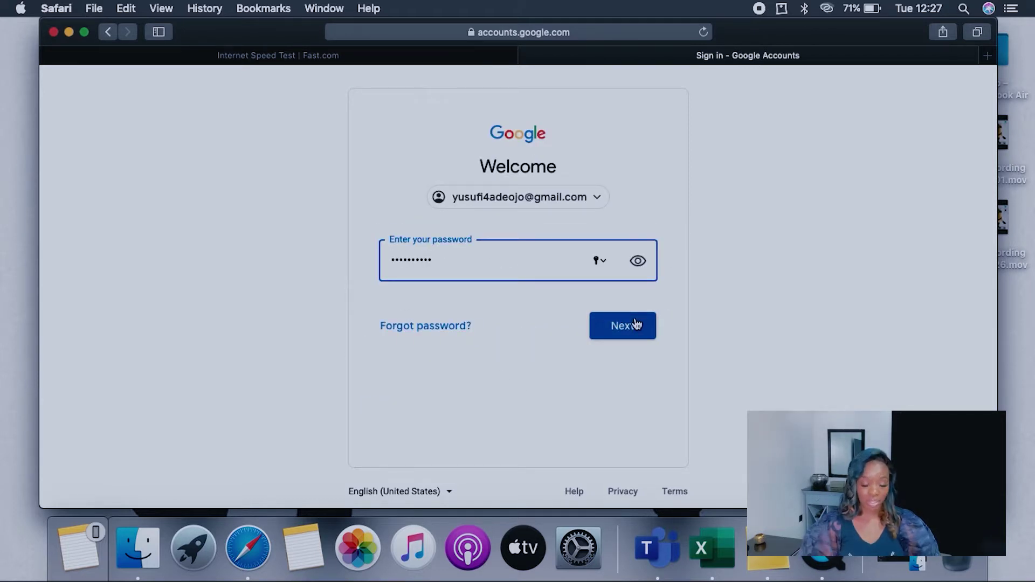
{"action": "left_click", "coordinate": [635, 323]}
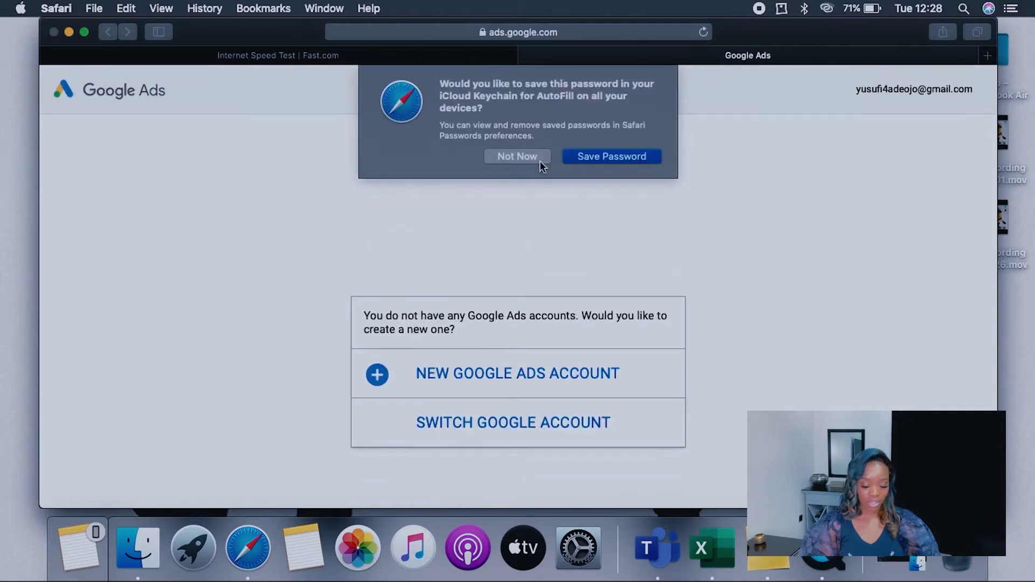
Step: Decline saving the password, create a new Google Ads account, and switch the browser to full screen
{"action": "left_click", "coordinate": [526, 156]}
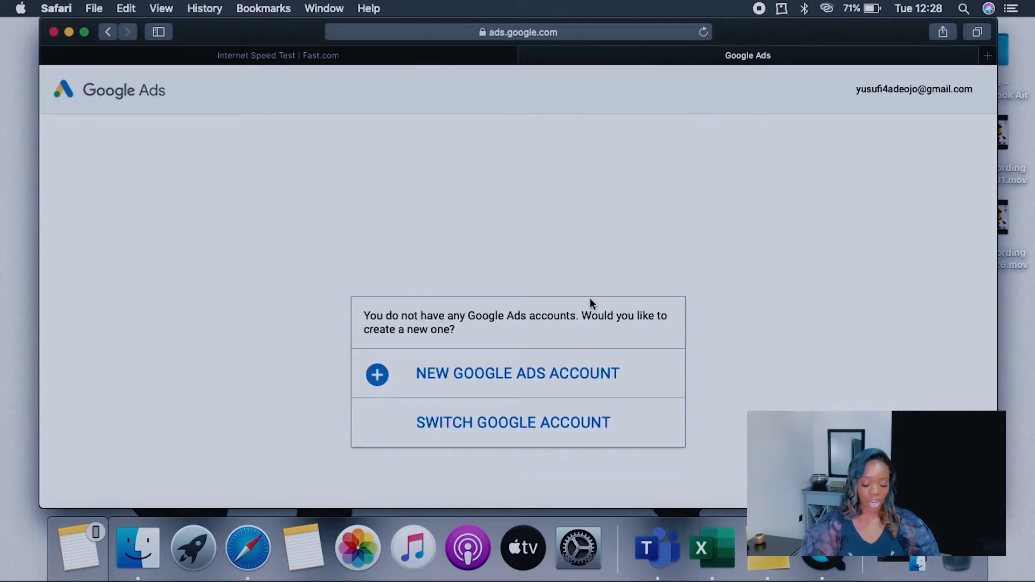
{"action": "left_click", "coordinate": [509, 379]}
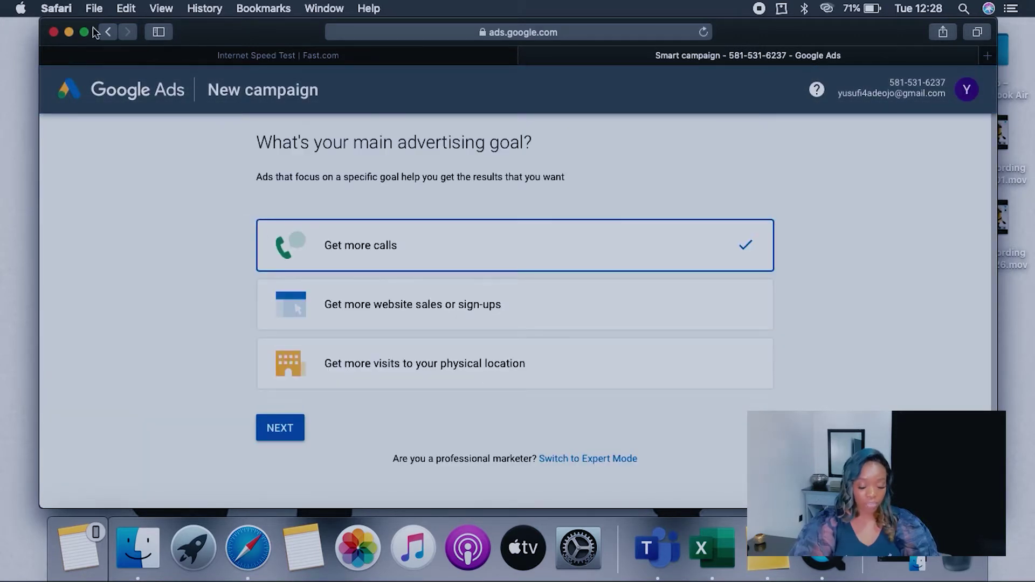
{"action": "mouse_move", "coordinate": [87, 36]}
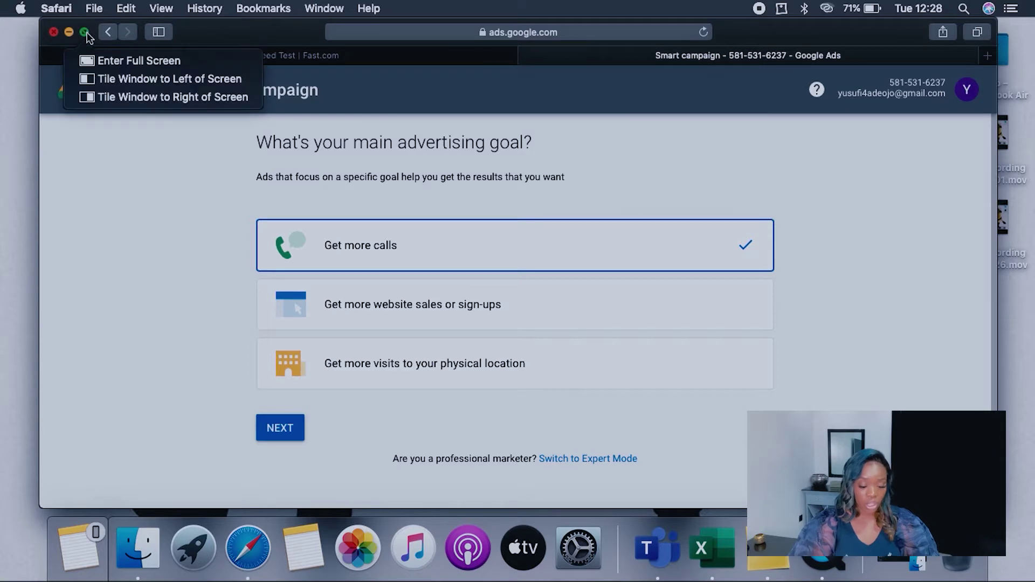
{"action": "left_click", "coordinate": [117, 64]}
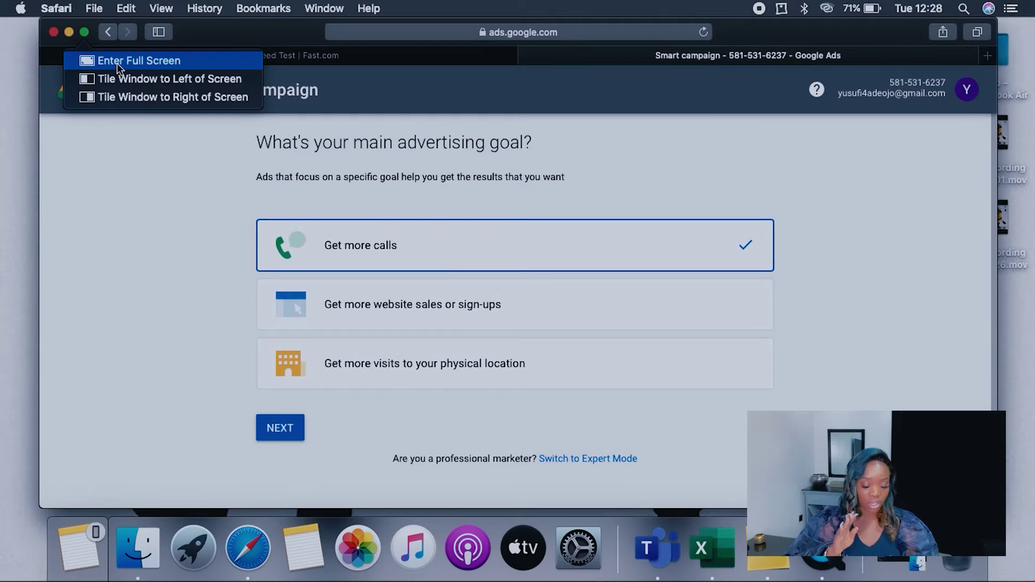
{"action": "left_click", "coordinate": [118, 60]}
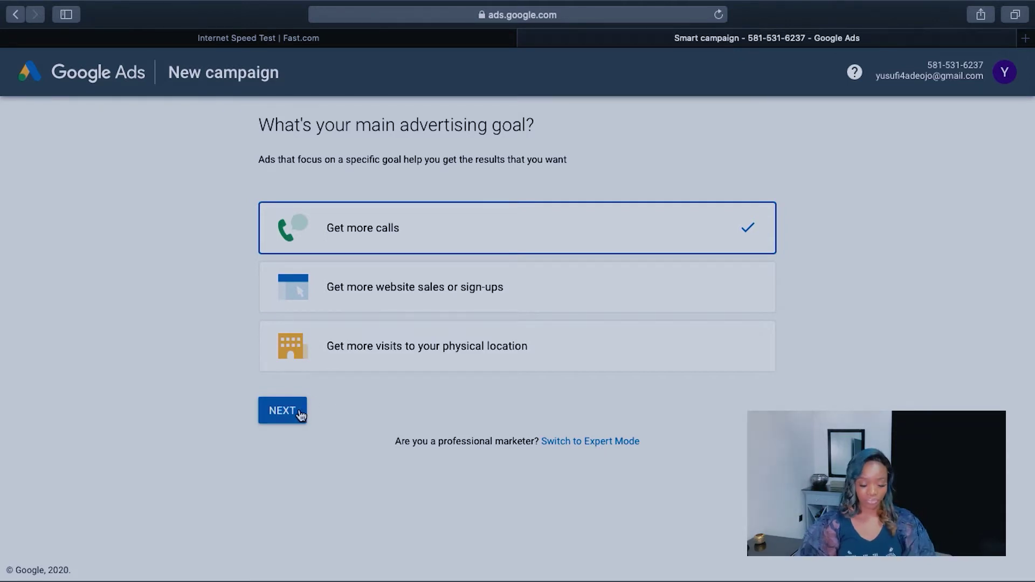
Step: Pass the goal step, then enter the business's name and website address and continue
{"action": "left_click", "coordinate": [282, 411]}
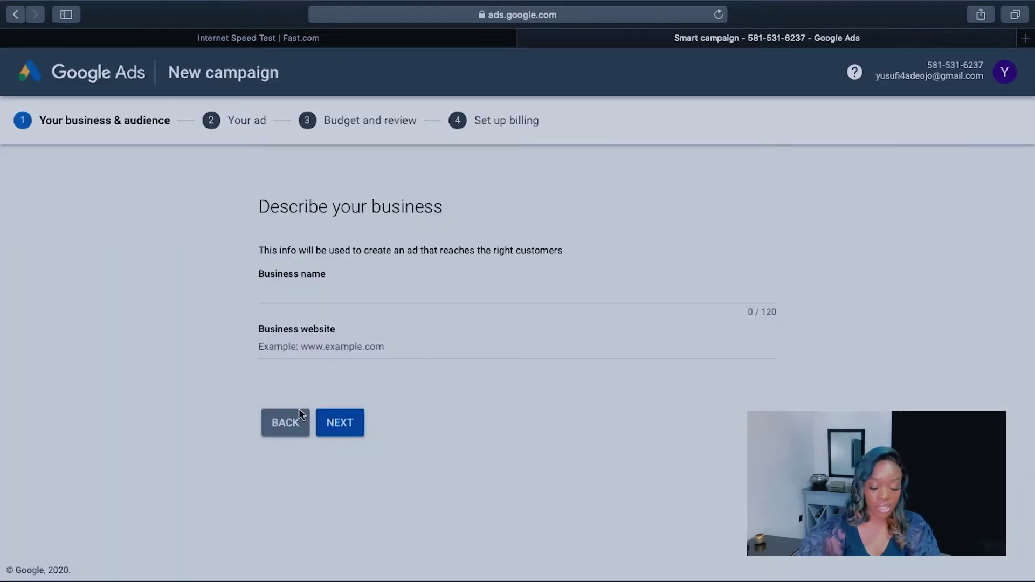
{"action": "left_click", "coordinate": [367, 291]}
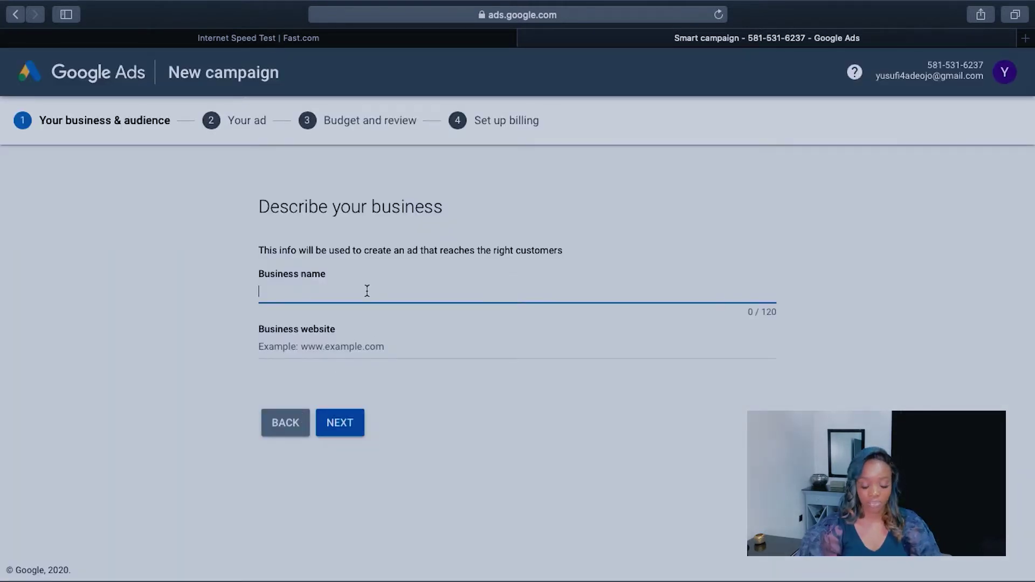
{"action": "type", "text": "Ava Brown Company"}
{"action": "key", "text": "Tab"}
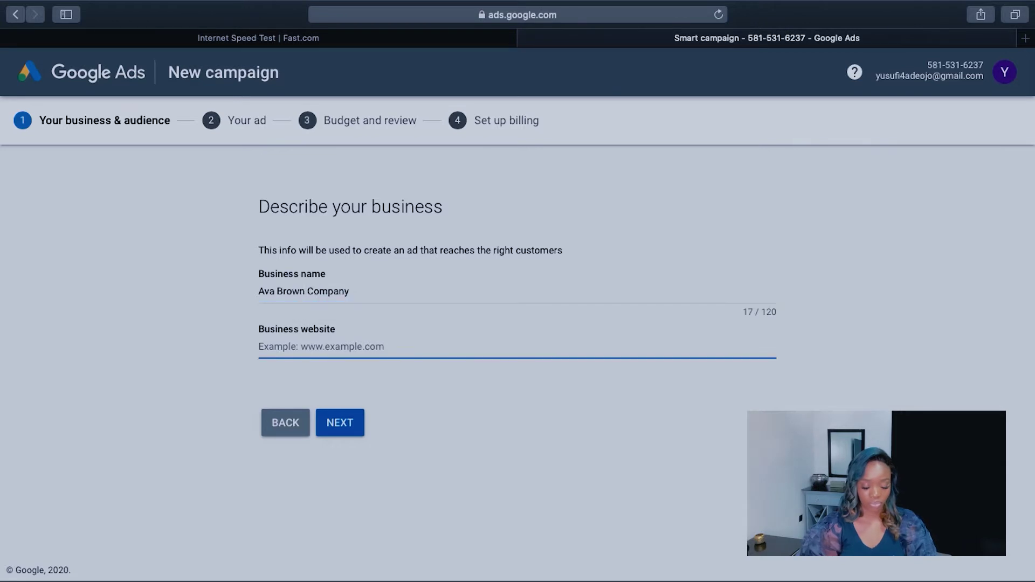
{"action": "type", "text": "www.avabrowncompany.com"}
{"action": "left_click", "coordinate": [347, 421]}
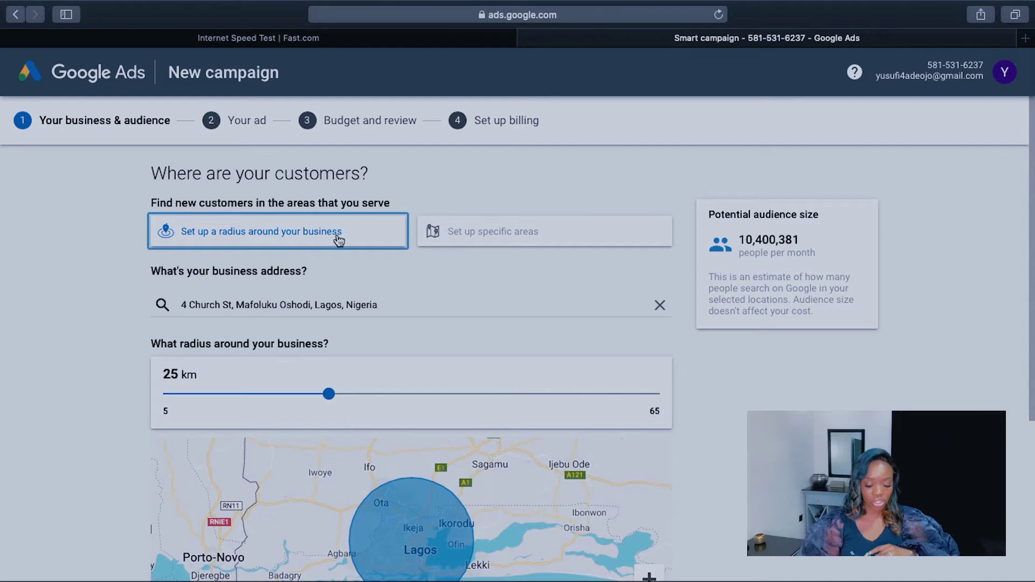
Step: Switch to specific-area targeting and add Lagos, Nigeria and Ikeja GRA as locations
{"action": "left_click", "coordinate": [502, 238]}
{"action": "left_click", "coordinate": [178, 332]}
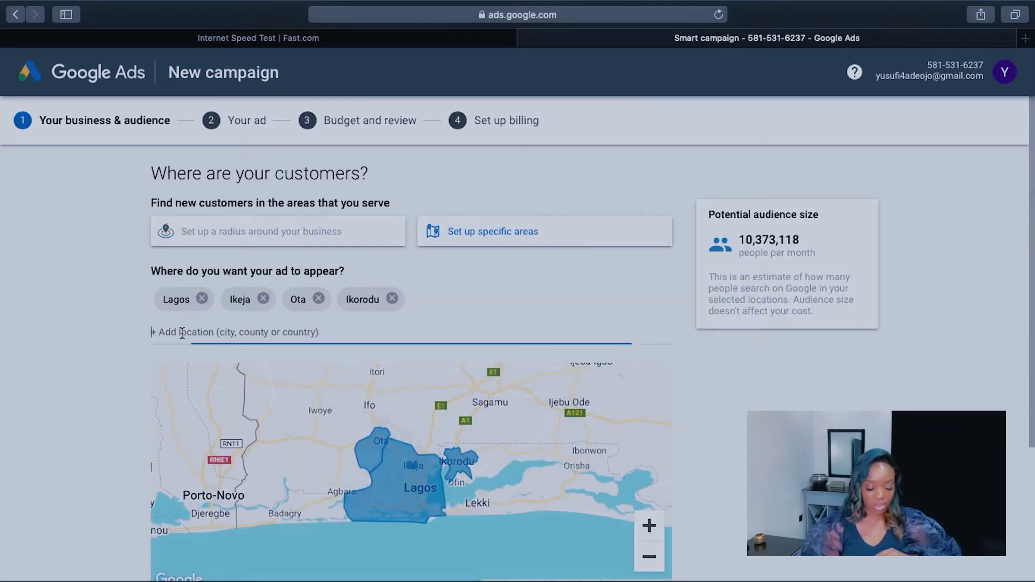
{"action": "type", "text": "Lagos"}
{"action": "left_click", "coordinate": [215, 397]}
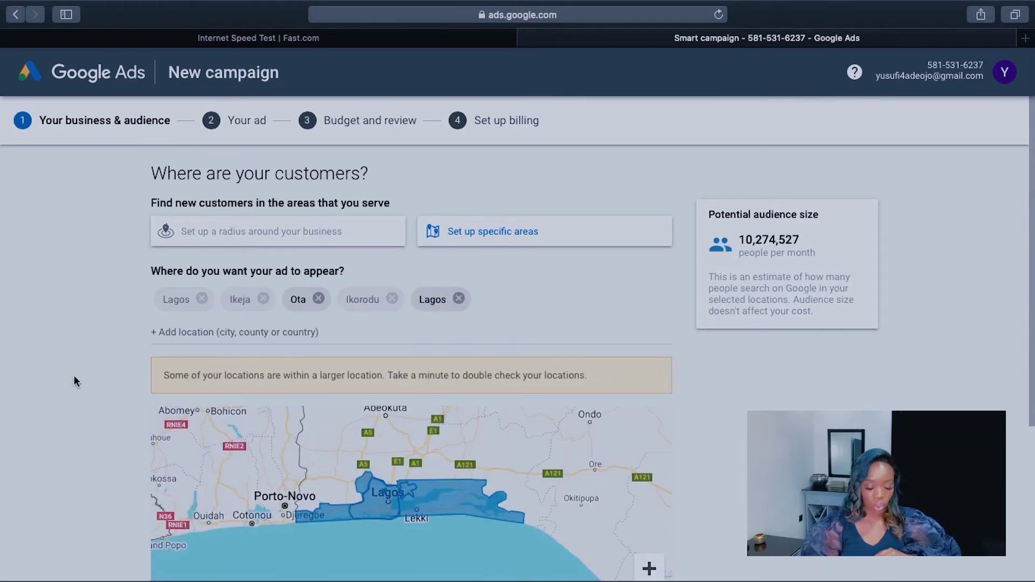
{"action": "scroll", "coordinate": [76, 377], "scroll_direction": "down", "scroll_amount": 5}
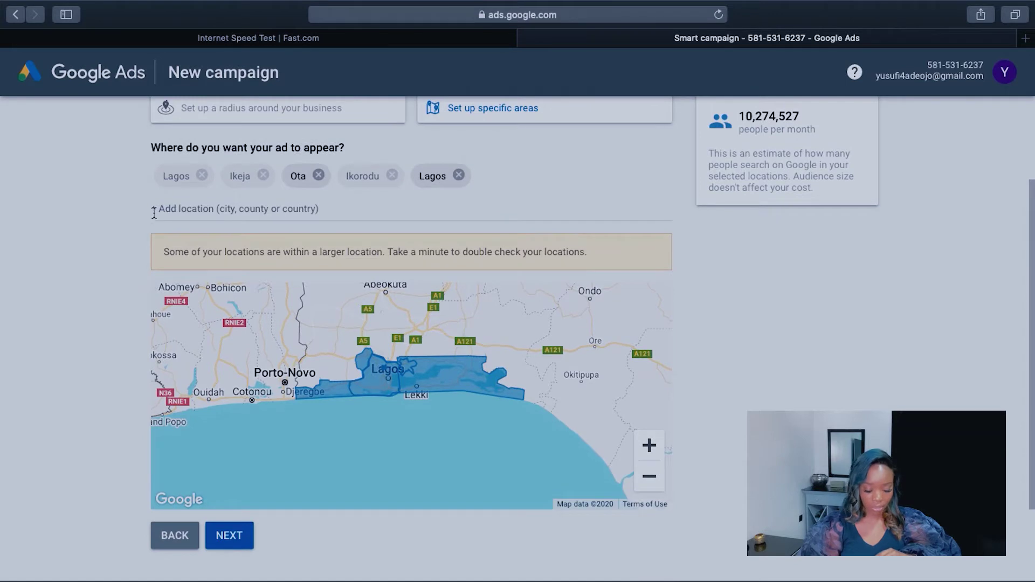
{"action": "left_click", "coordinate": [222, 211]}
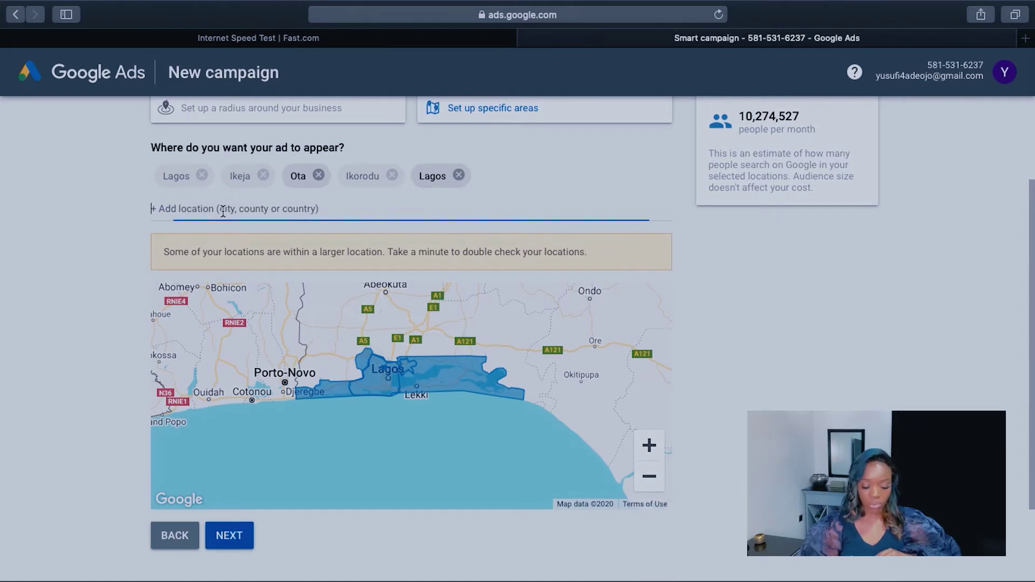
{"action": "type", "text": "ikeja"}
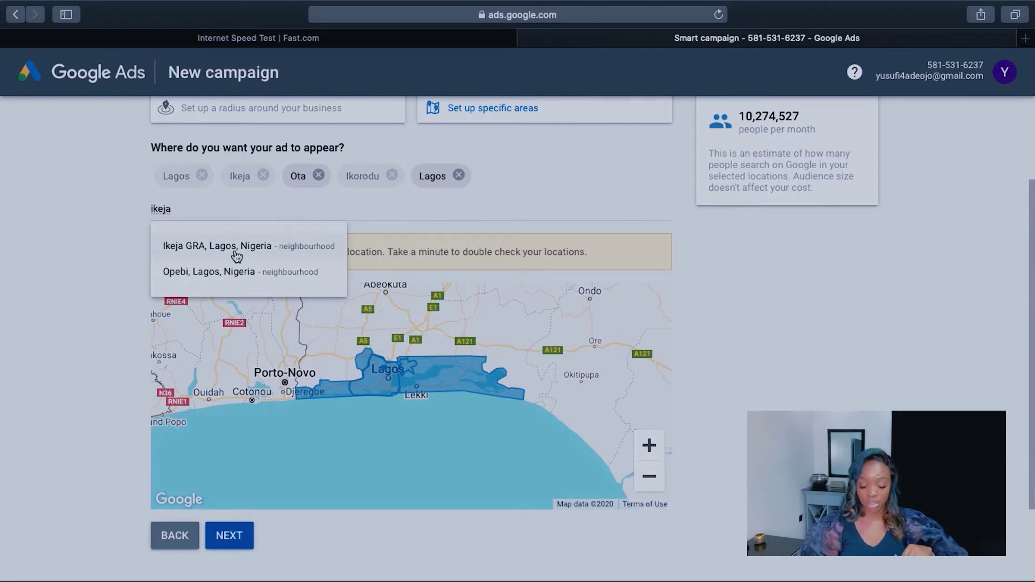
{"action": "left_click", "coordinate": [237, 254]}
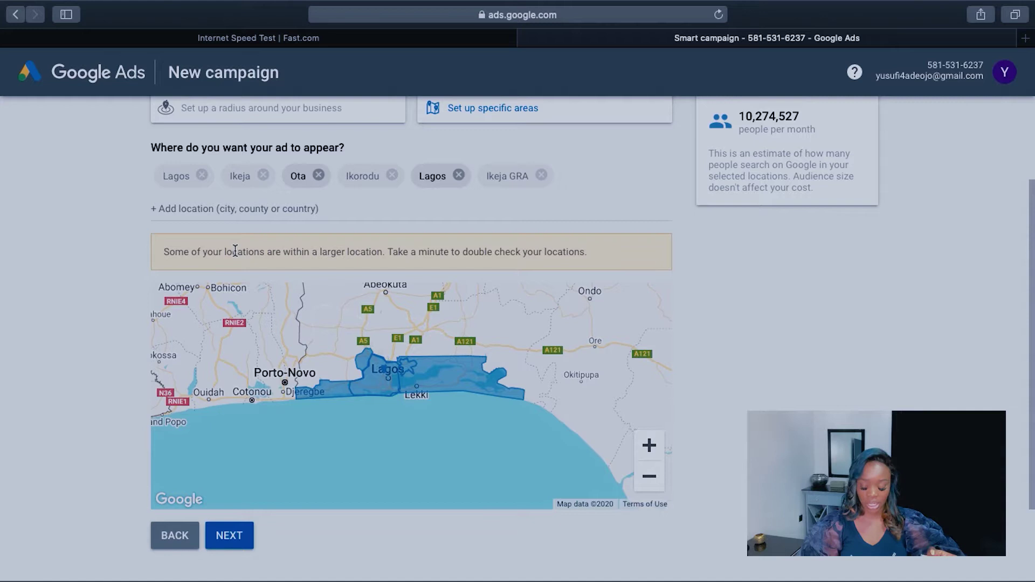
Step: Zoom the map out and remove the duplicate Lagos, Ikeja GRA, Ikorodu, Ota and Ikeja locations
{"action": "scroll", "coordinate": [128, 327], "scroll_direction": "up", "scroll_amount": 2}
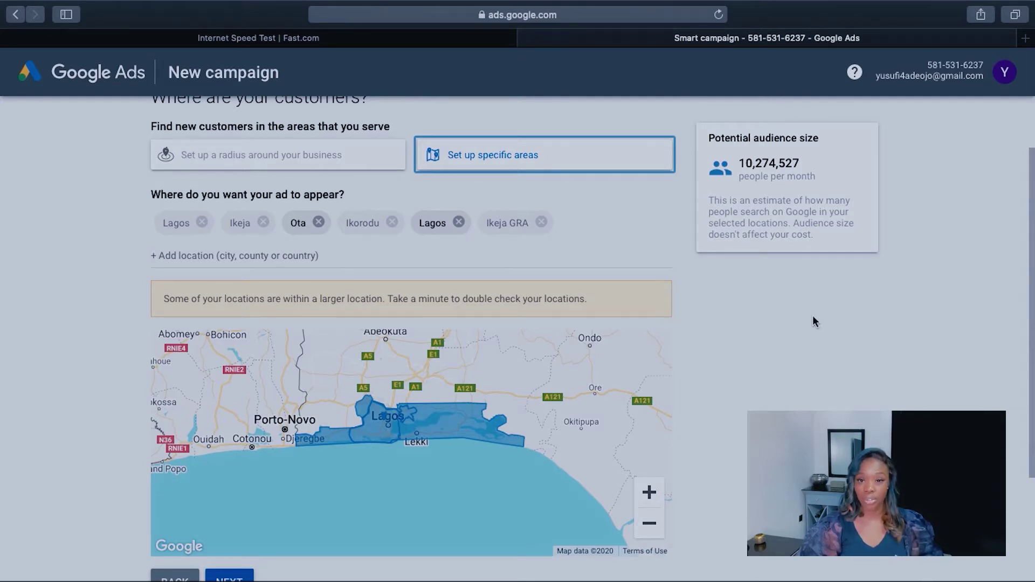
{"action": "scroll", "coordinate": [712, 430], "scroll_direction": "down", "scroll_amount": 3}
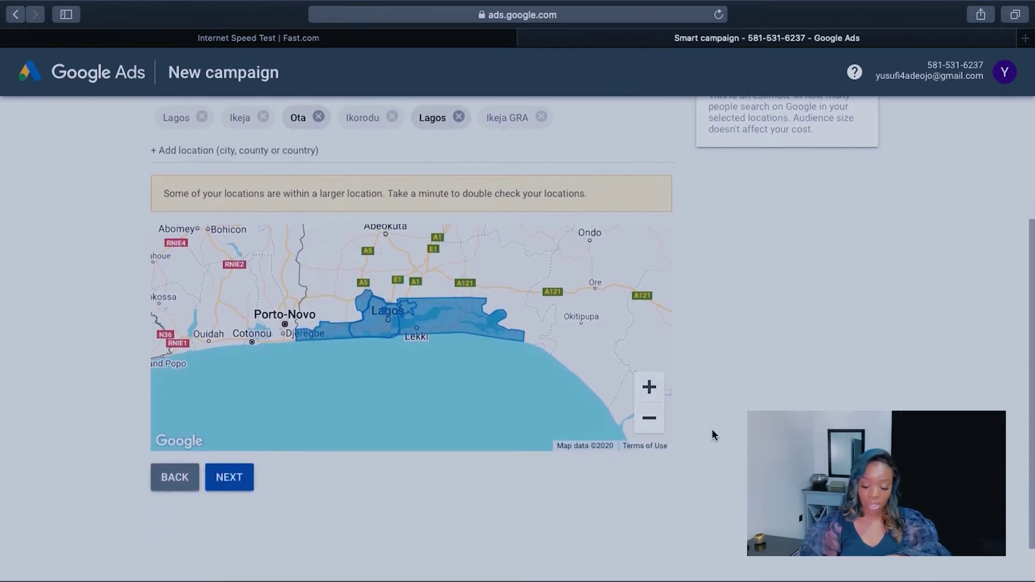
{"action": "scroll", "coordinate": [712, 435], "scroll_direction": "up", "scroll_amount": 3}
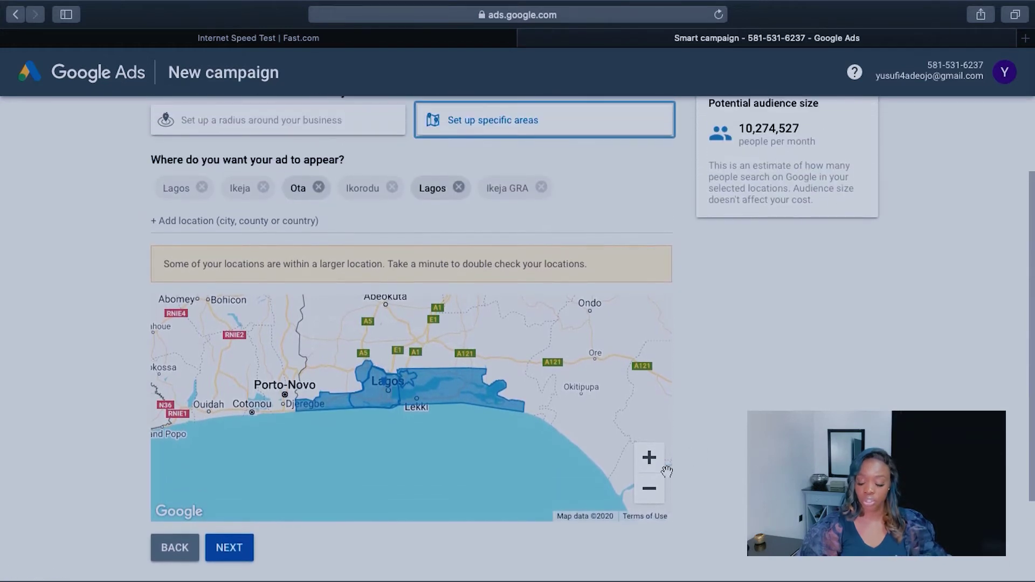
{"action": "left_click", "coordinate": [650, 492]}
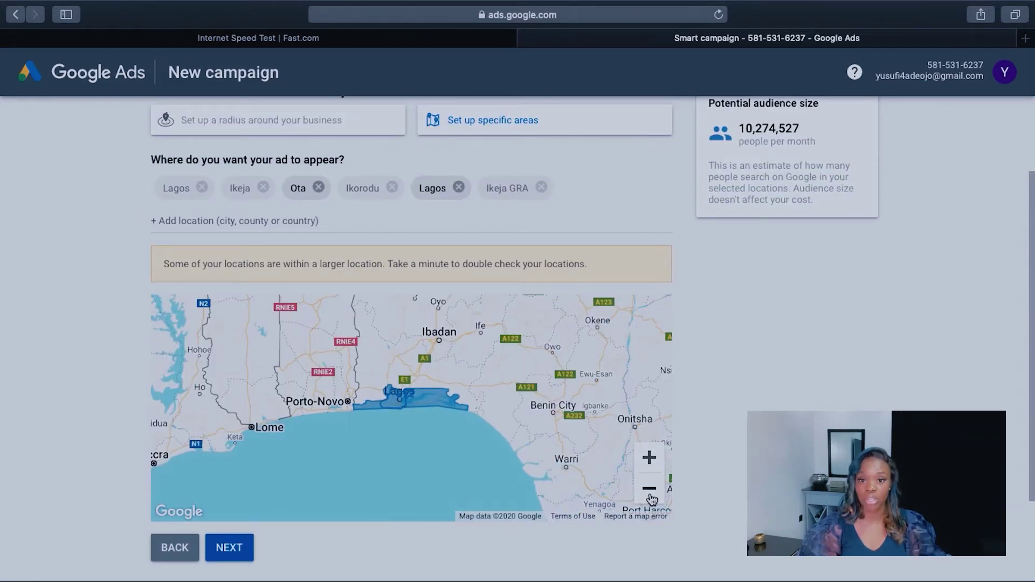
{"action": "scroll", "coordinate": [744, 364], "scroll_direction": "up", "scroll_amount": 1}
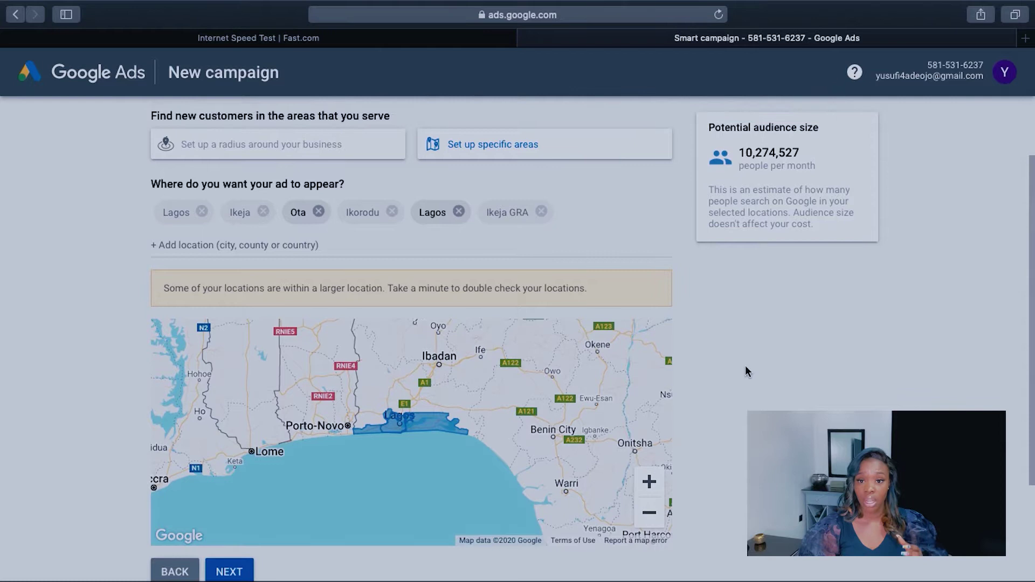
{"action": "left_click", "coordinate": [459, 211]}
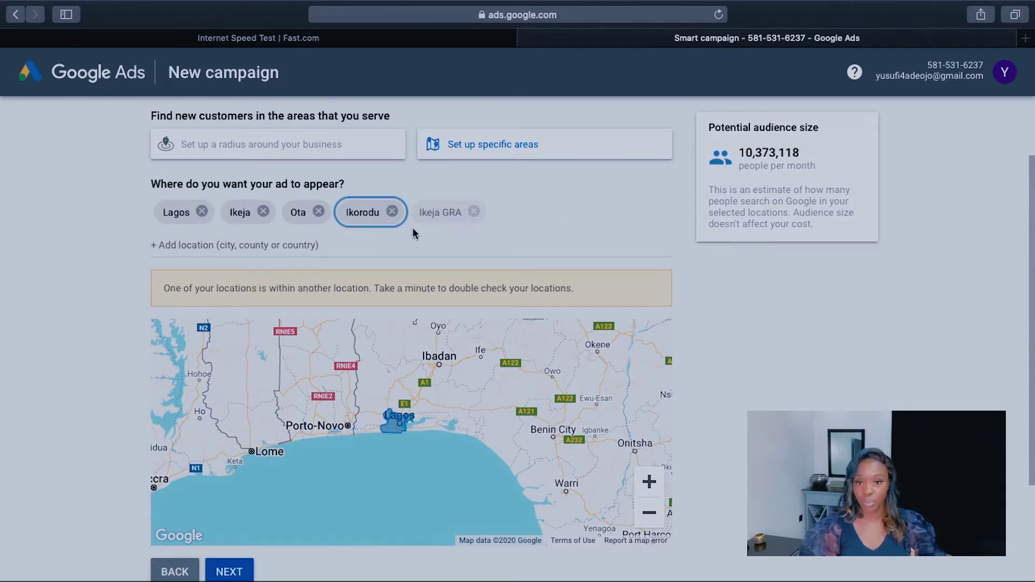
{"action": "left_click", "coordinate": [473, 212]}
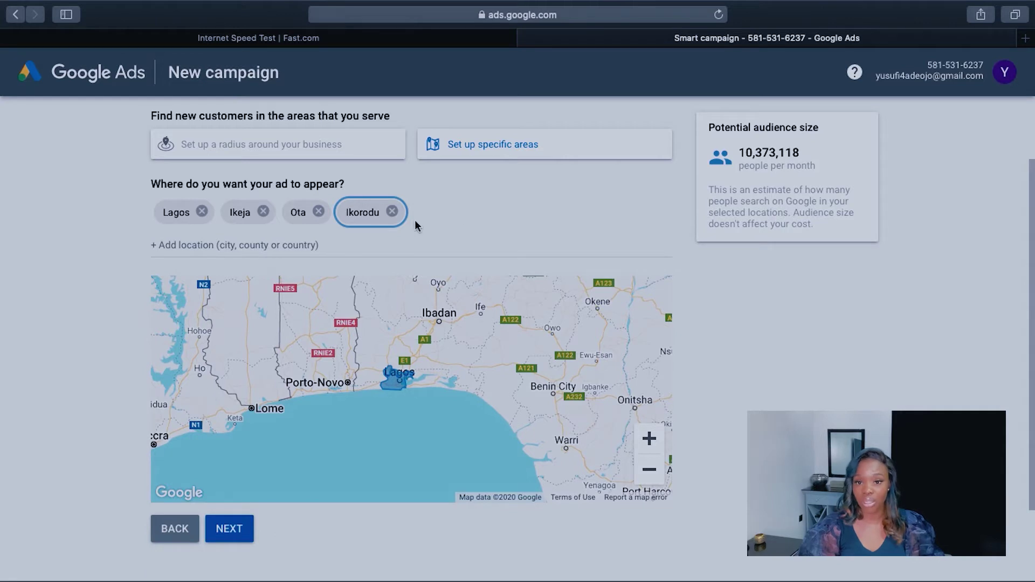
{"action": "left_click", "coordinate": [392, 212]}
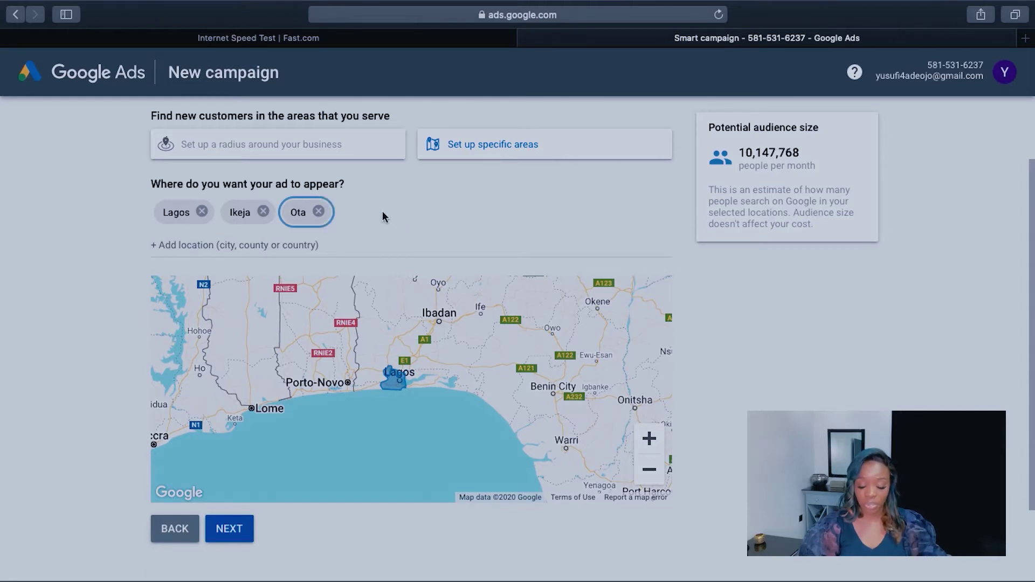
{"action": "left_click", "coordinate": [319, 211]}
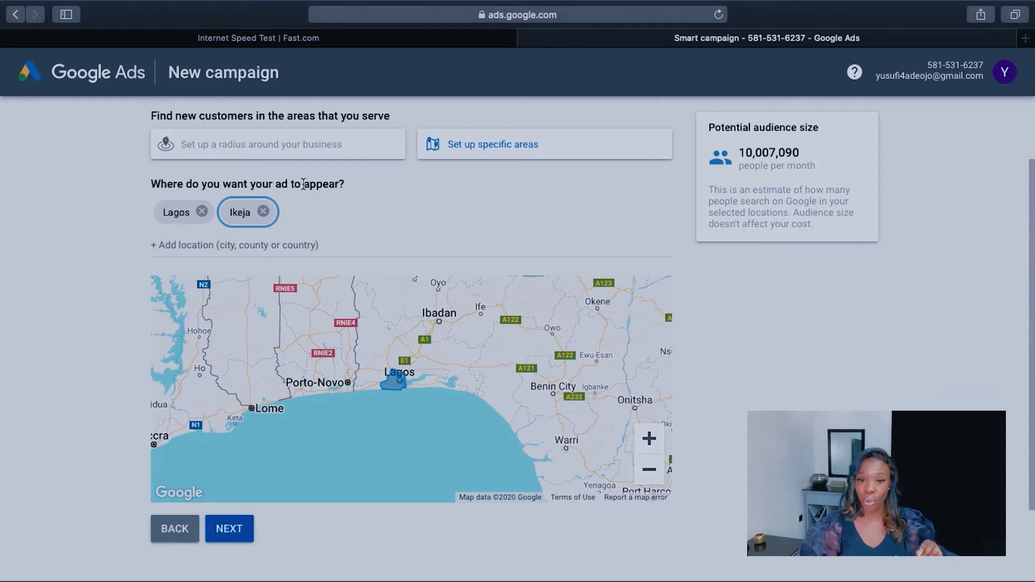
{"action": "left_click", "coordinate": [263, 211]}
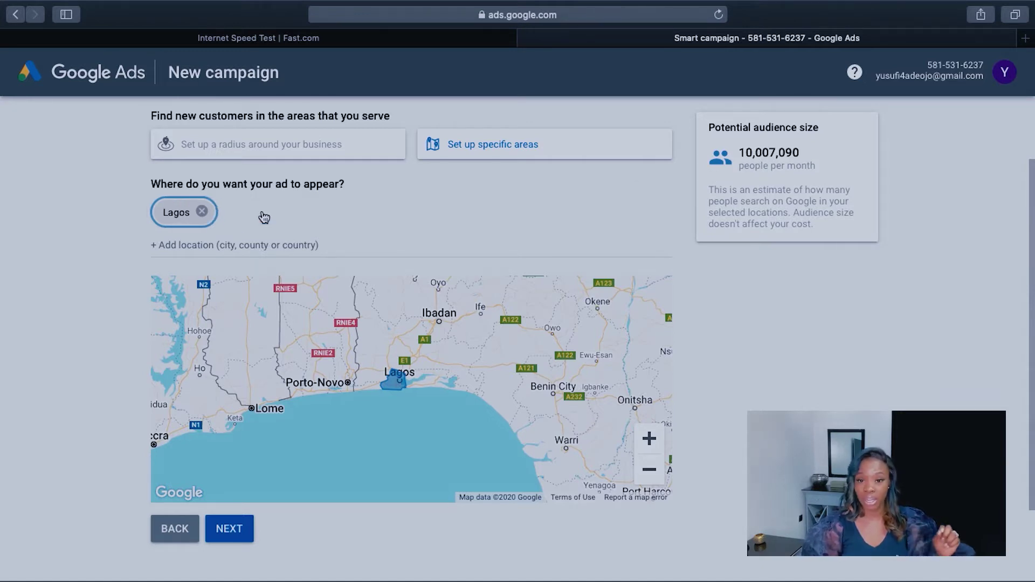
Step: Replace Lagos with Ikeja, Lagos, Nigeria as the target location
{"action": "left_click", "coordinate": [203, 211]}
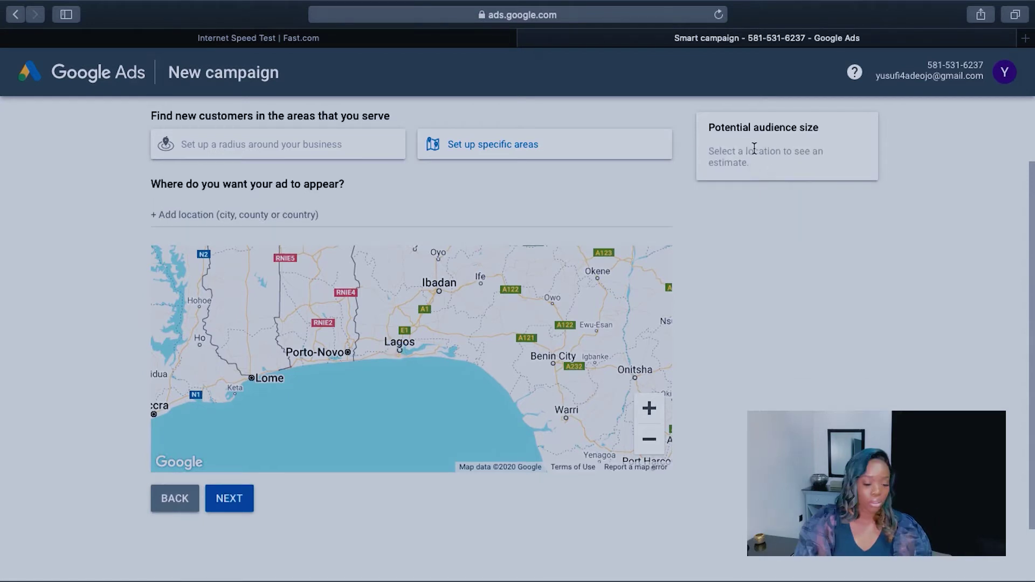
{"action": "left_click", "coordinate": [339, 213]}
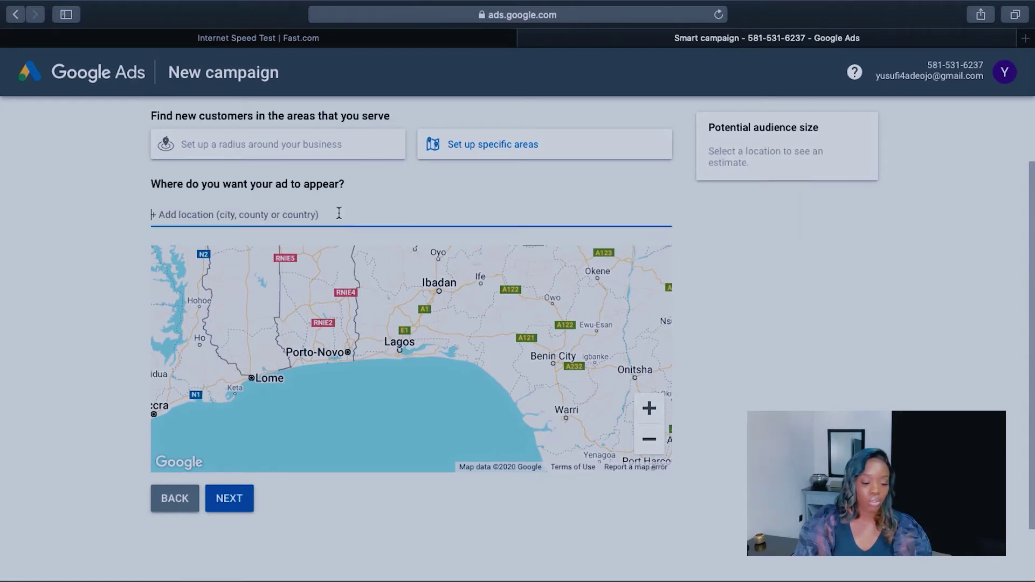
{"action": "type", "text": "lago"}
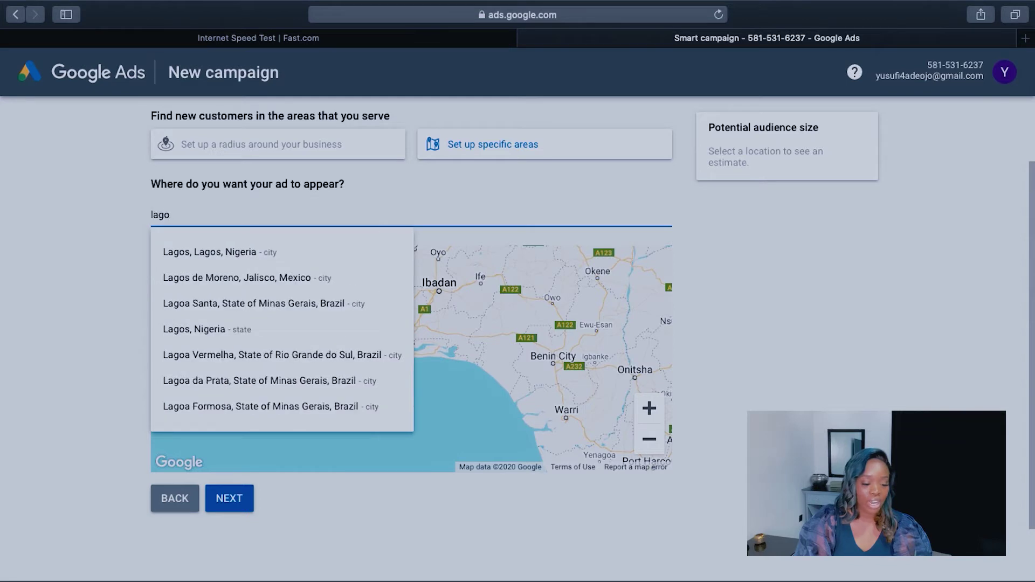
{"action": "key", "text": "BackSpace"}
{"action": "key", "text": "BackSpace"}
{"action": "key", "text": "BackSpace"}
{"action": "key", "text": "BackSpace"}
{"action": "type", "text": "ikeja"}
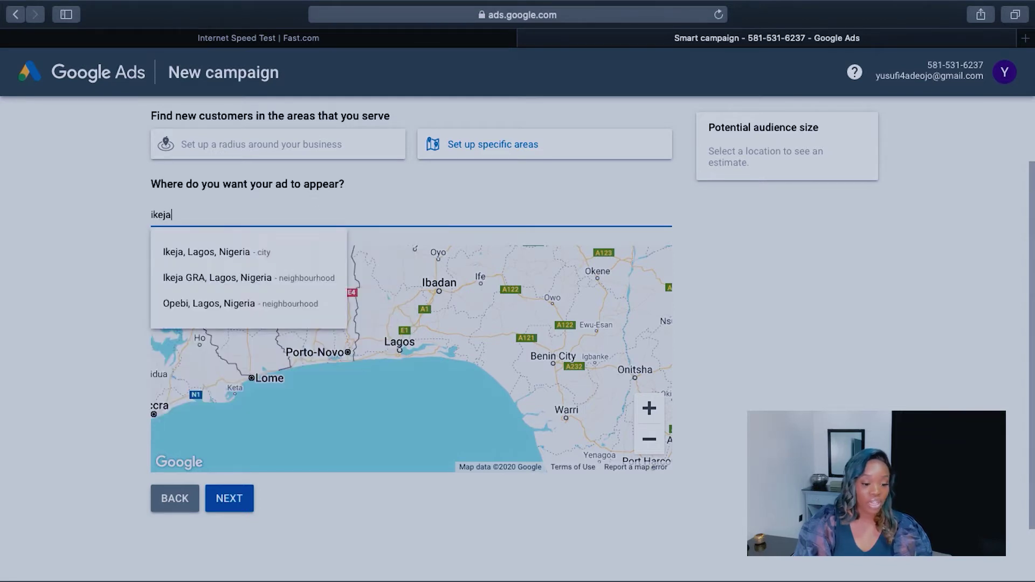
{"action": "left_click", "coordinate": [266, 251]}
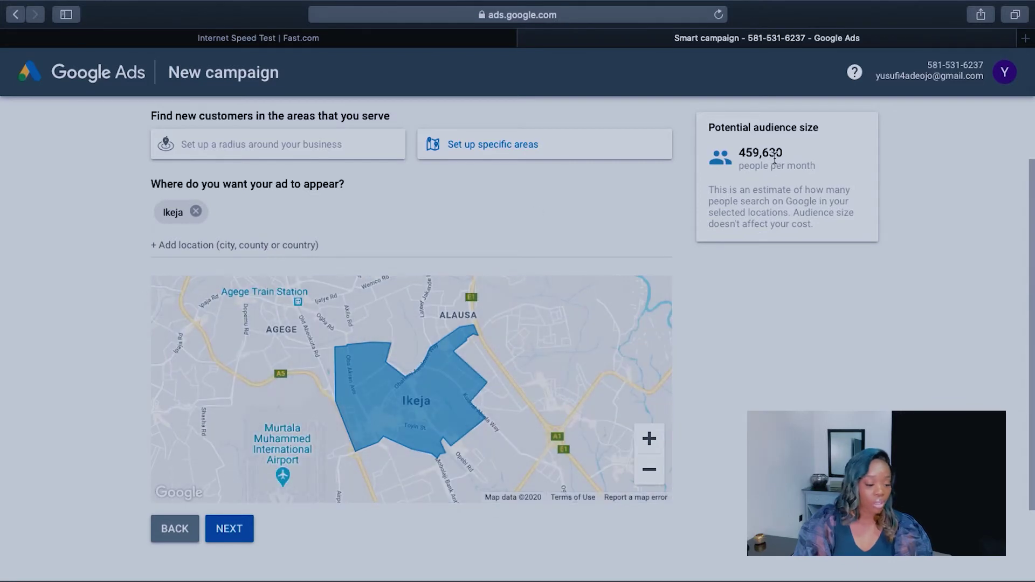
Step: After trying Lekki Phase and Victoria Island searches, add Lekki, Lagos, Nigeria as a location
{"action": "left_click", "coordinate": [293, 247]}
{"action": "type", "text": "lekki"}
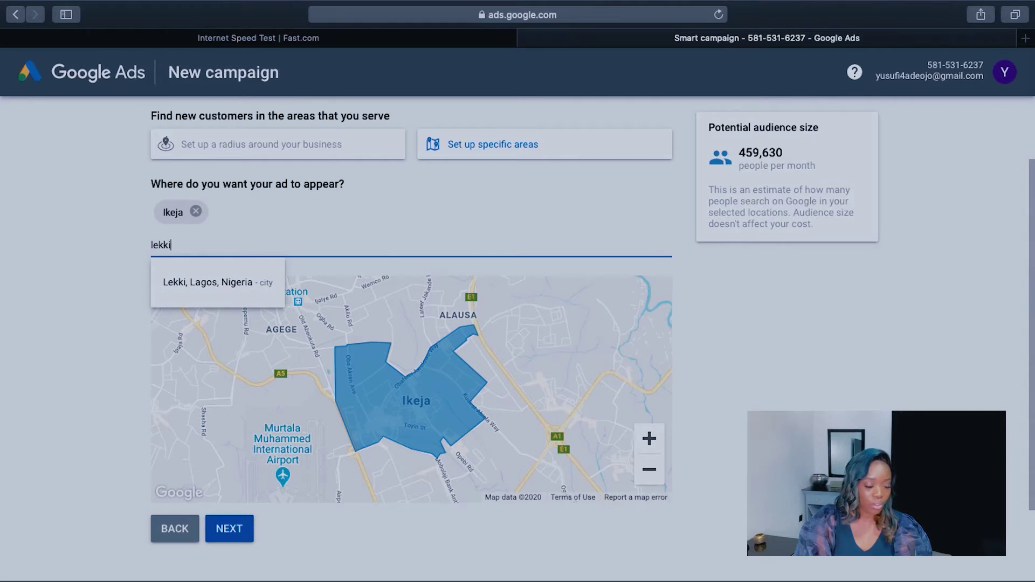
{"action": "type", "text": " phase"}
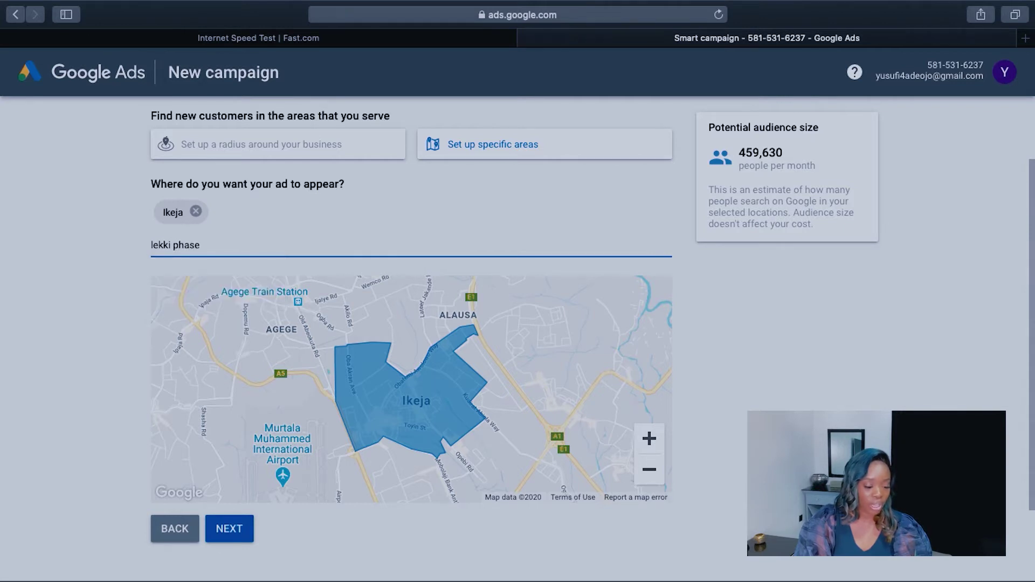
{"action": "key", "text": "BackSpace"}
{"action": "key", "text": "BackSpace"}
{"action": "key", "text": "BackSpace"}
{"action": "key", "text": "BackSpace"}
{"action": "key", "text": "BackSpace"}
{"action": "key", "text": "BackSpace"}
{"action": "key", "text": "BackSpace"}
{"action": "key", "text": "BackSpace"}
{"action": "key", "text": "BackSpace"}
{"action": "key", "text": "BackSpace"}
{"action": "key", "text": "BackSpace"}
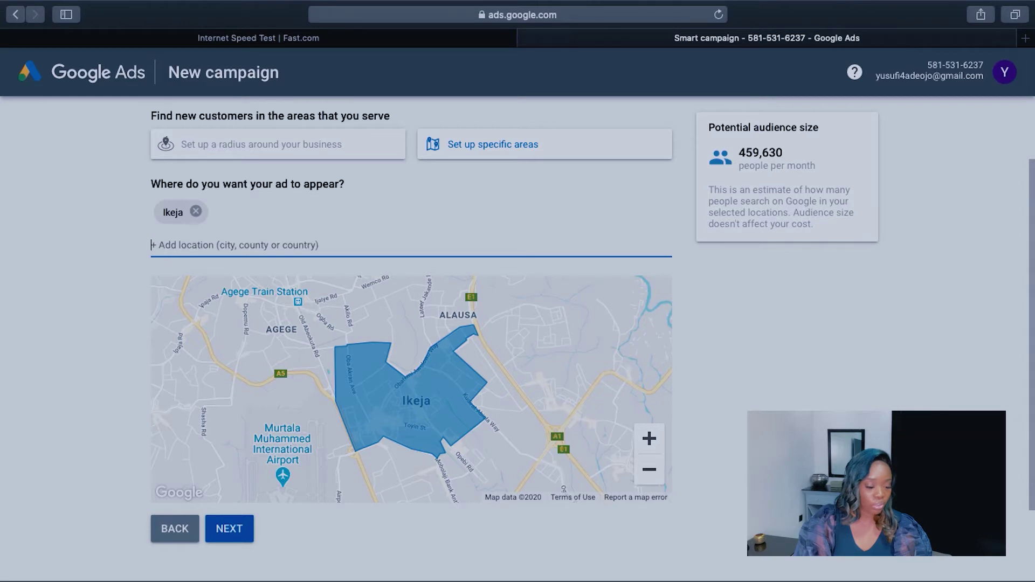
{"action": "type", "text": "phas"}
{"action": "key", "text": "BackSpace"}
{"action": "key", "text": "BackSpace"}
{"action": "key", "text": "BackSpace"}
{"action": "key", "text": "BackSpace"}
{"action": "type", "text": "Victoria "}
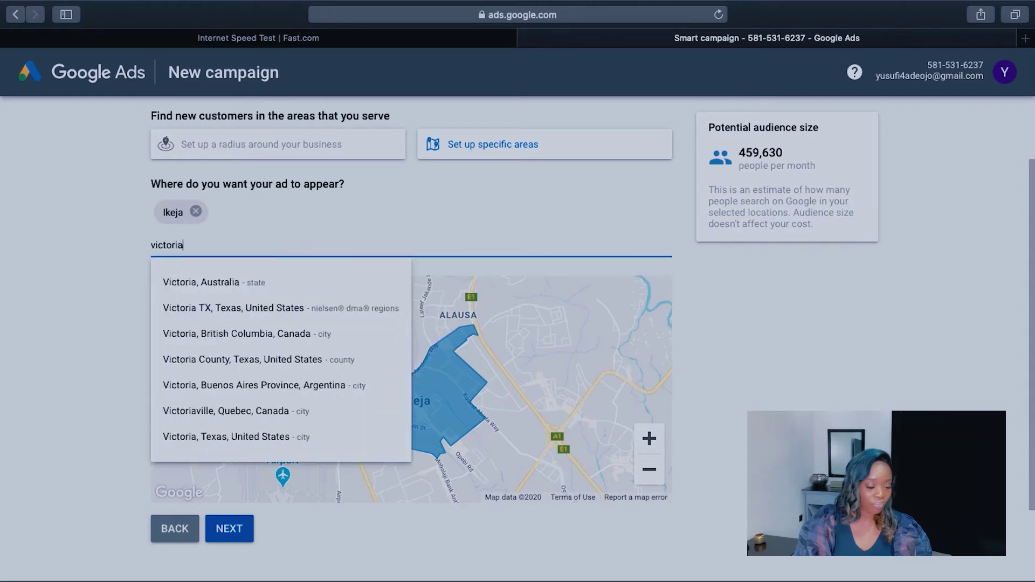
{"action": "type", "text": "isala"}
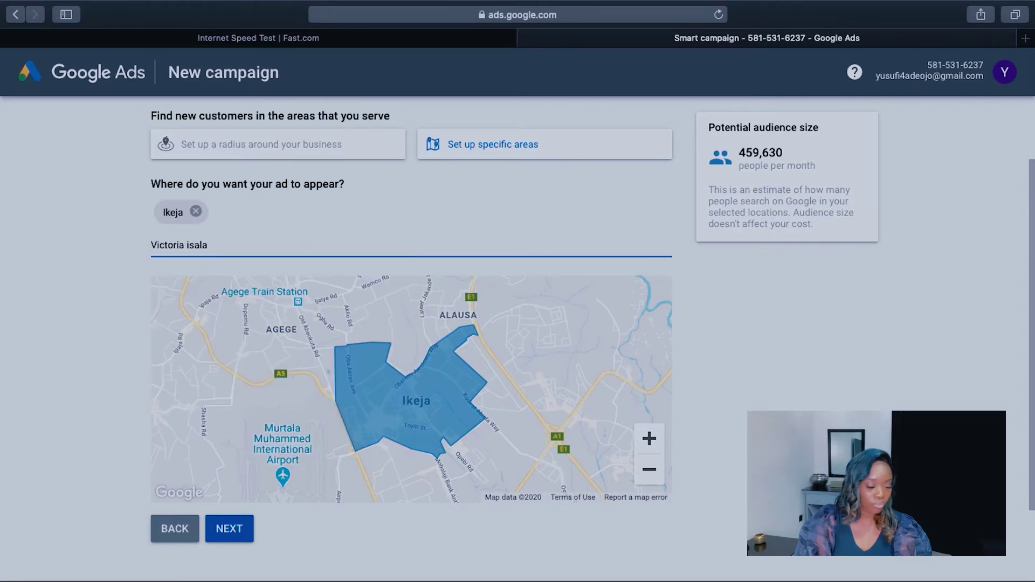
{"action": "key", "text": "BackSpace"}
{"action": "key", "text": "BackSpace"}
{"action": "key", "text": "BackSpace"}
{"action": "type", "text": "lan"}
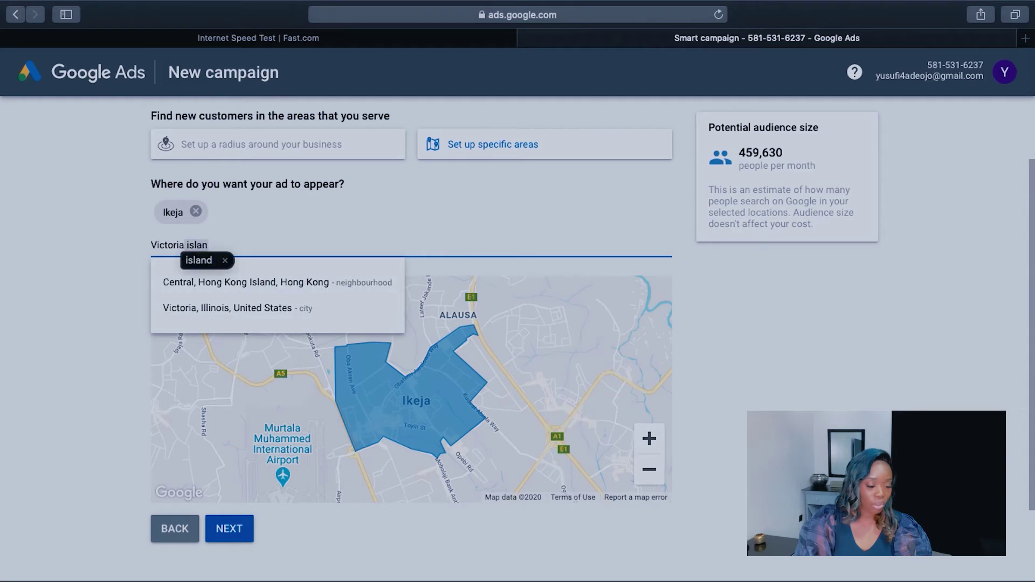
{"action": "left_click", "coordinate": [205, 260]}
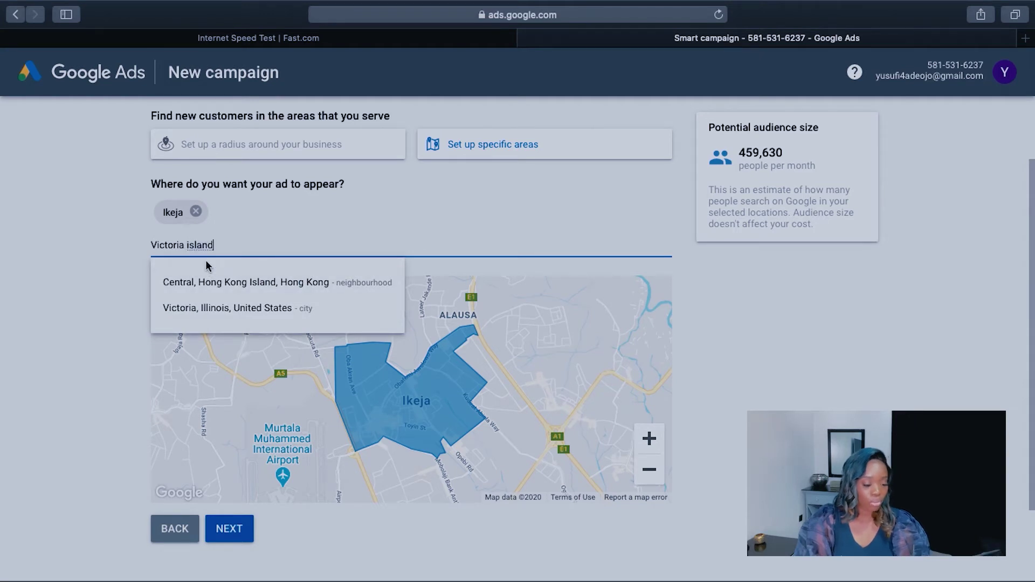
{"action": "key", "text": "BackSpace"}
{"action": "key", "text": "BackSpace"}
{"action": "key", "text": "BackSpace"}
{"action": "key", "text": "BackSpace"}
{"action": "key", "text": "BackSpace"}
{"action": "key", "text": "BackSpace"}
{"action": "key", "text": "BackSpace"}
{"action": "key", "text": "BackSpace"}
{"action": "key", "text": "BackSpace"}
{"action": "key", "text": "BackSpace"}
{"action": "key", "text": "BackSpace"}
{"action": "key", "text": "BackSpace"}
{"action": "key", "text": "BackSpace"}
{"action": "key", "text": "BackSpace"}
{"action": "key", "text": "BackSpace"}
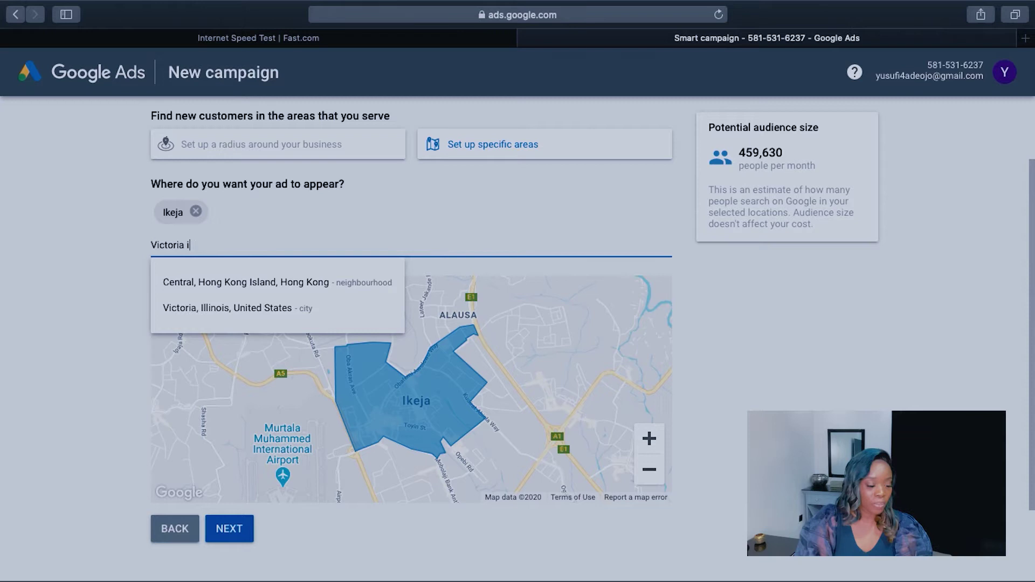
{"action": "type", "text": "lekki"}
{"action": "left_click", "coordinate": [182, 287]}
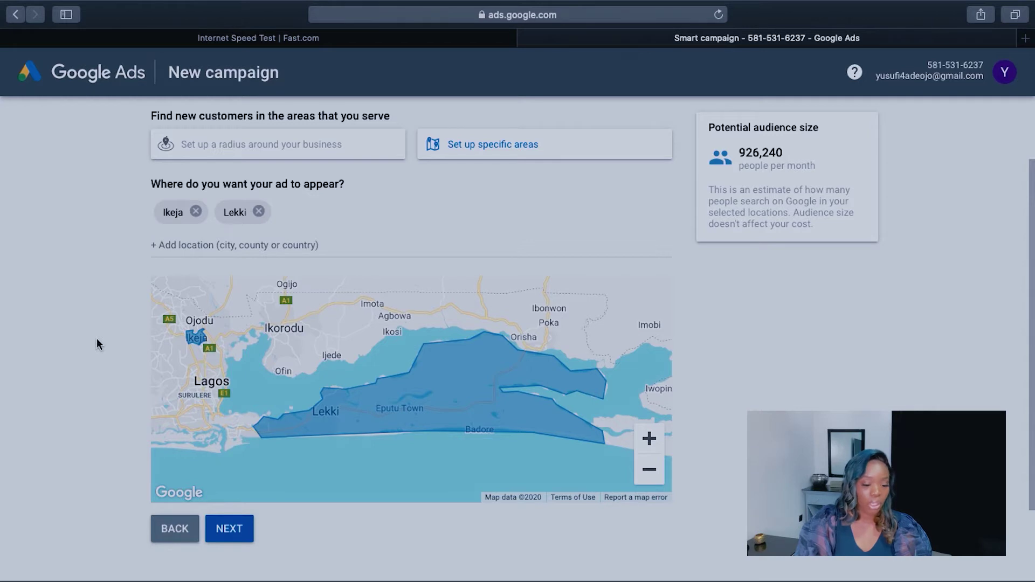
Step: Abandon an Ajah location search and continue to the keyword themes step
{"action": "left_click", "coordinate": [202, 248]}
{"action": "type", "text": "aja"}
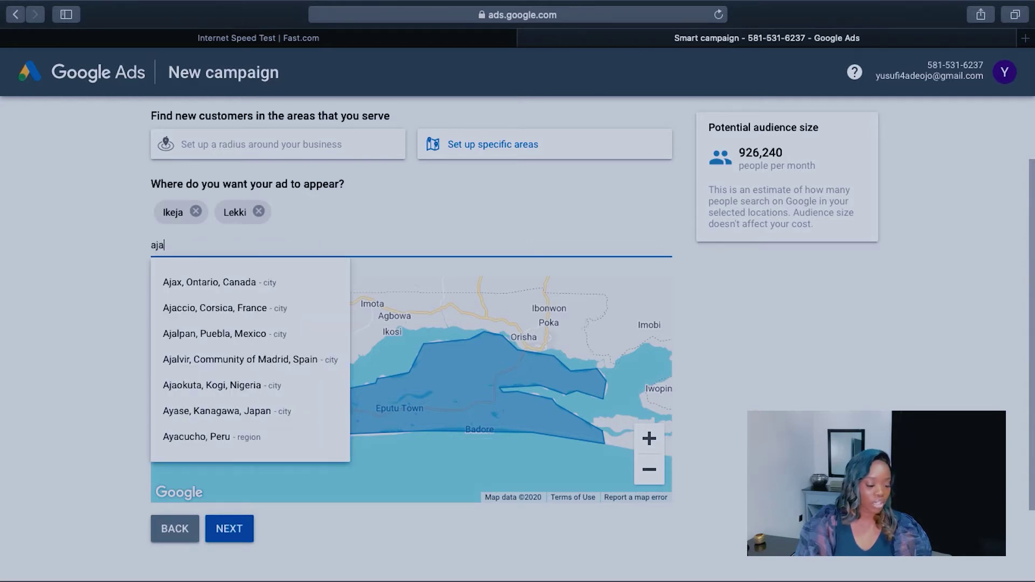
{"action": "type", "text": "h"}
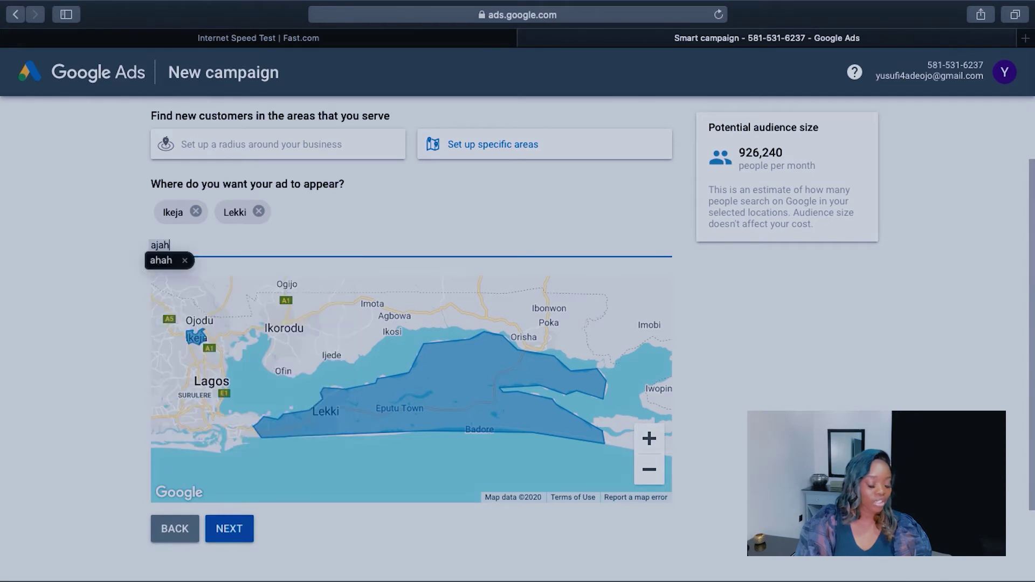
{"action": "key", "text": "BackSpace"}
{"action": "key", "text": "BackSpace"}
{"action": "key", "text": "BackSpace"}
{"action": "key", "text": "BackSpace"}
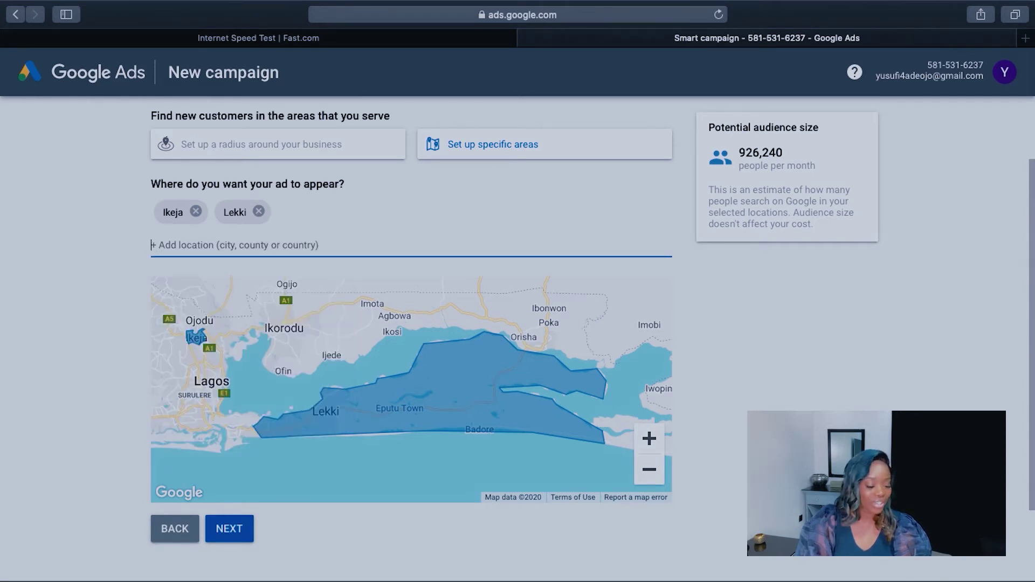
{"action": "left_click", "coordinate": [800, 295]}
{"action": "scroll", "coordinate": [673, 329], "scroll_direction": "down", "scroll_amount": 2}
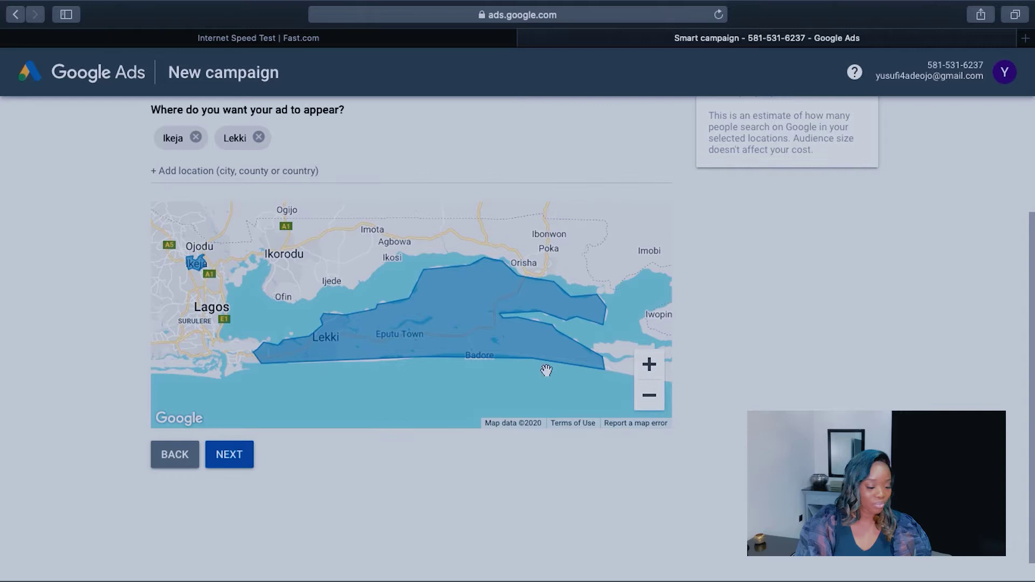
{"action": "left_click", "coordinate": [237, 455]}
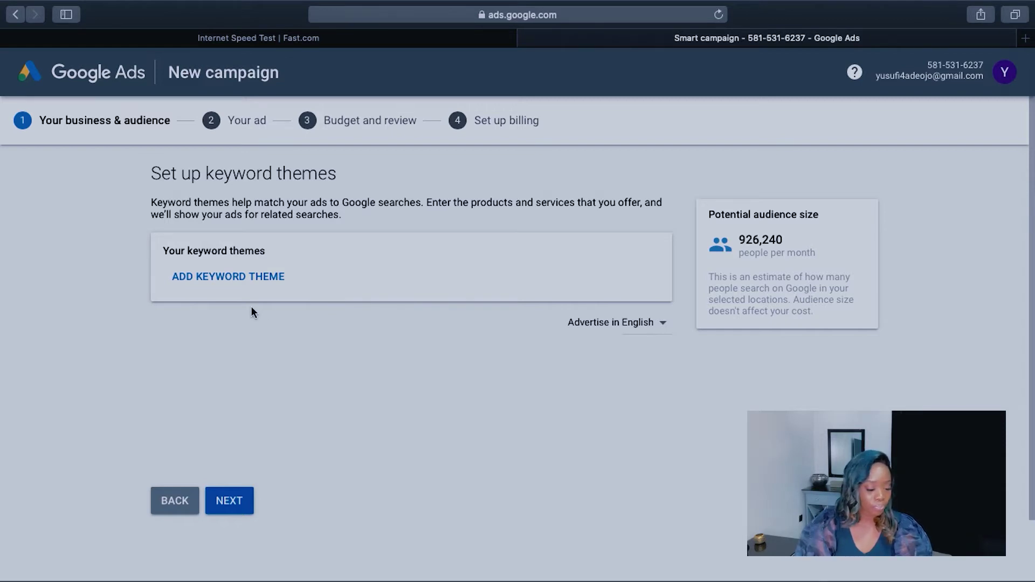
Step: Add 'bags online' and 'shoes for girls' as keyword themes
{"action": "left_click", "coordinate": [244, 277]}
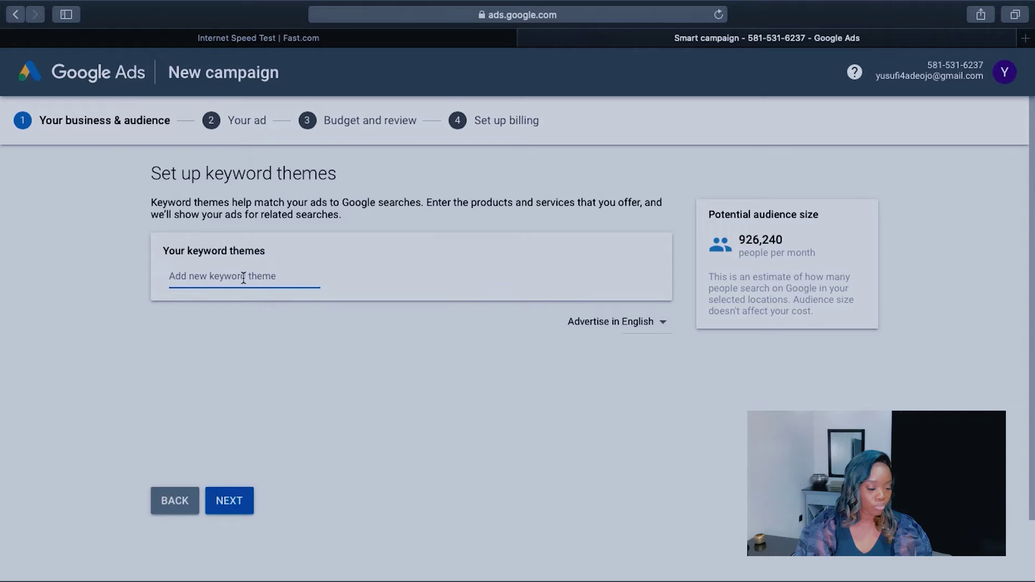
{"action": "type", "text": "bags"}
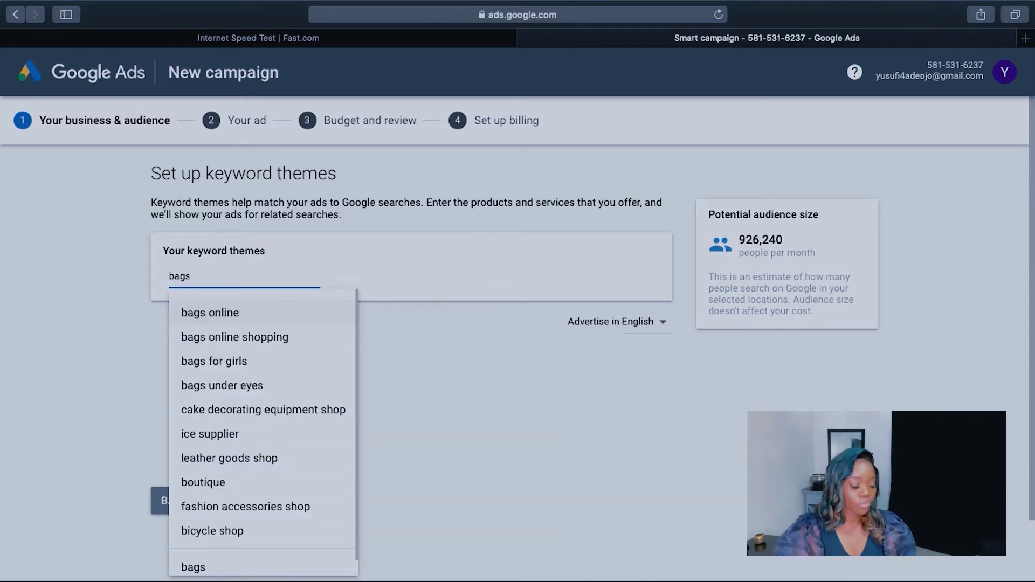
{"action": "left_click", "coordinate": [230, 322]}
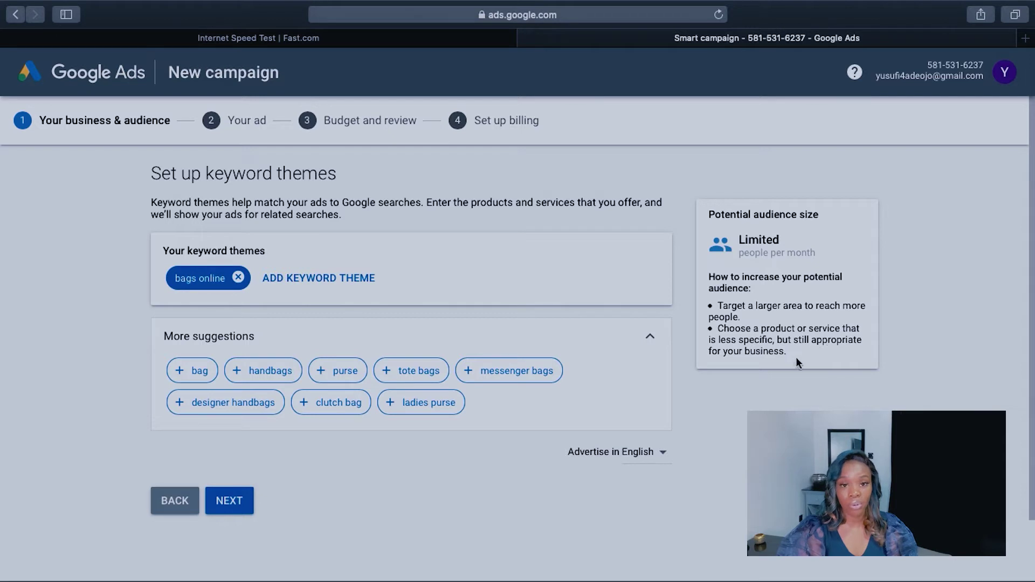
{"action": "left_click", "coordinate": [322, 280]}
{"action": "type", "text": "s"}
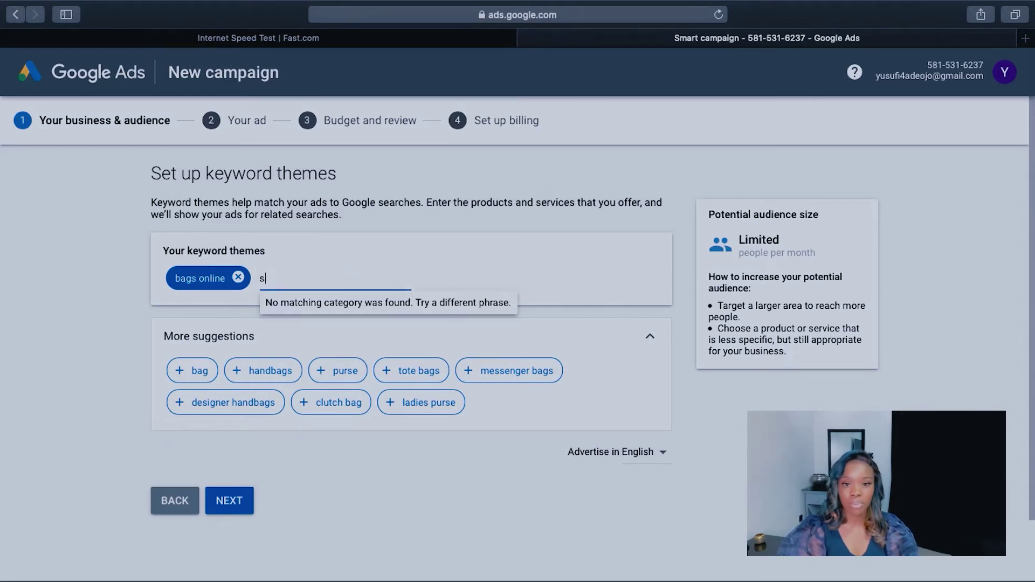
{"action": "type", "text": "hoes"}
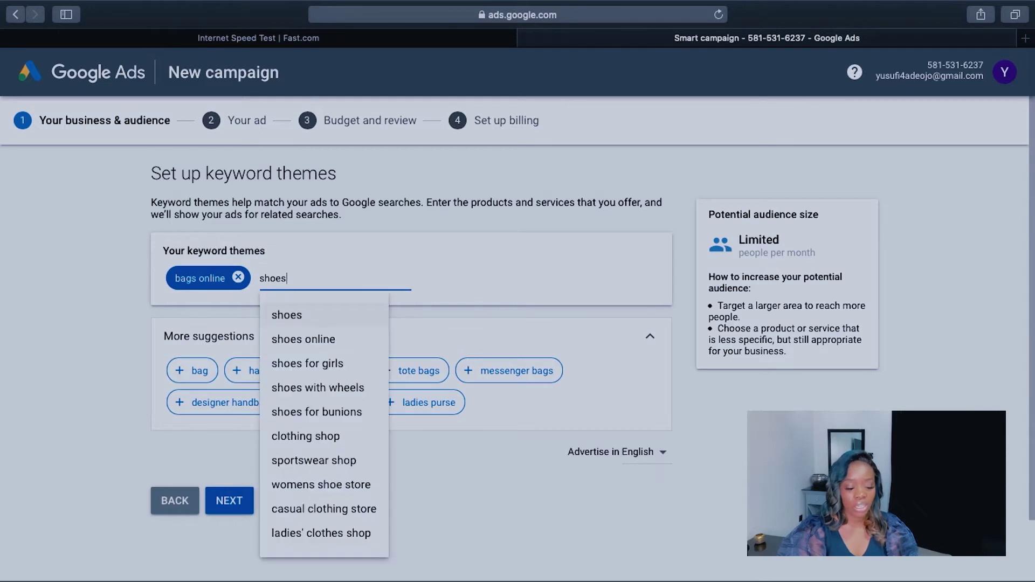
{"action": "left_click", "coordinate": [308, 363]}
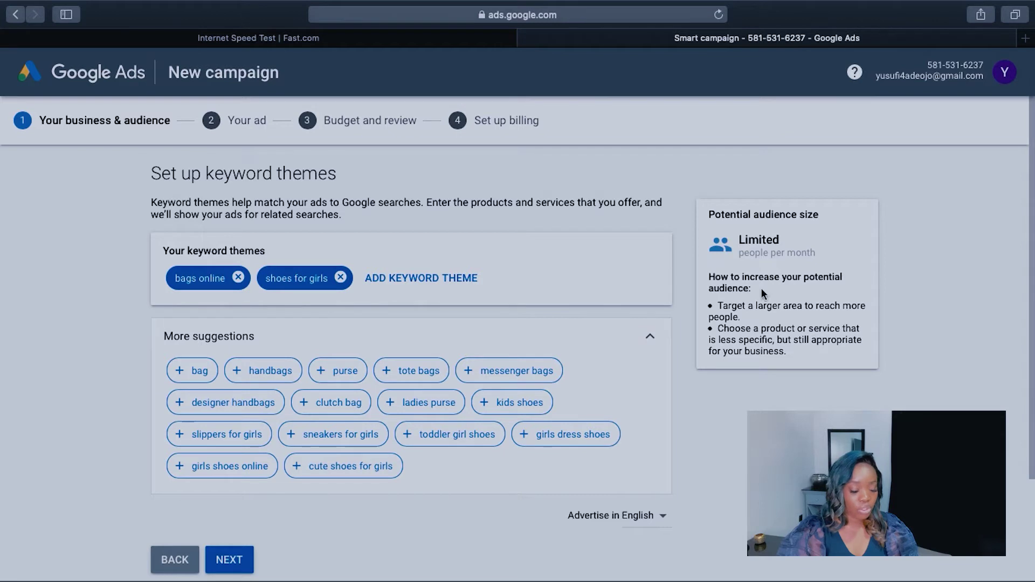
Step: Add suggested themes bag, handbags, tote bags, purse, girls dress shoes, messenger bags, designer handbags, clutch bag, ladies purse
{"action": "scroll", "coordinate": [590, 337], "scroll_direction": "down", "scroll_amount": 3}
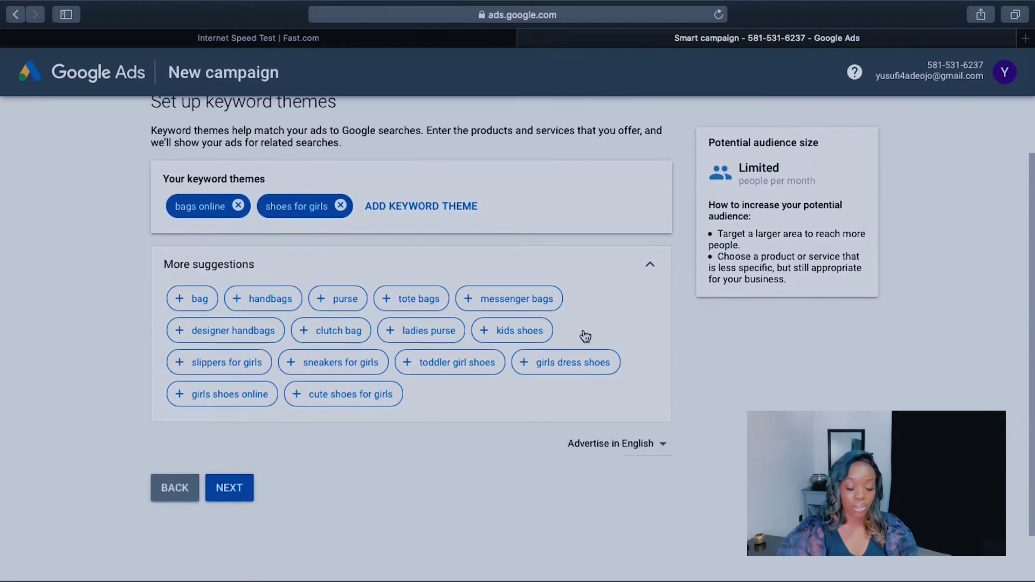
{"action": "left_click", "coordinate": [208, 306]}
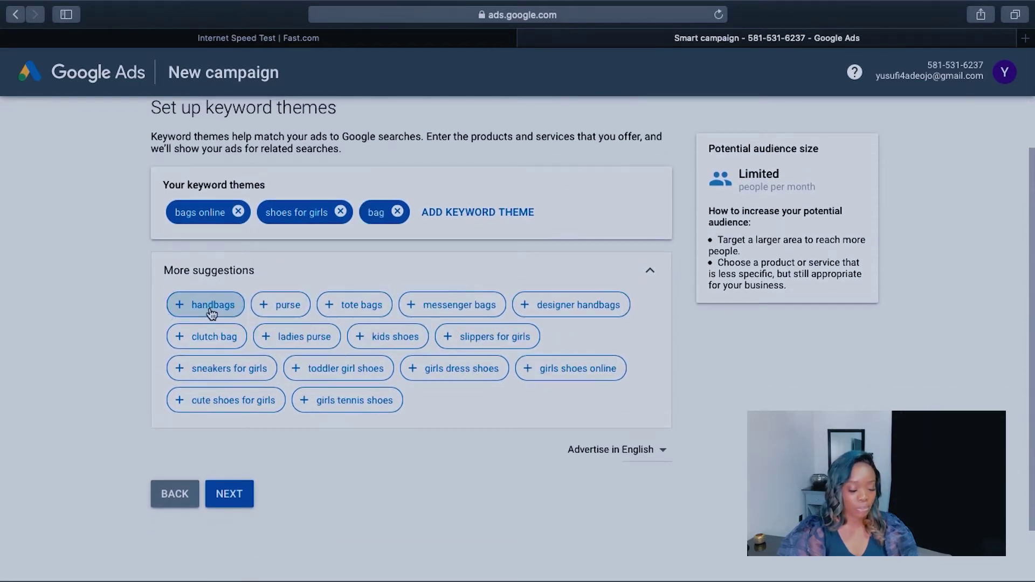
{"action": "left_click", "coordinate": [229, 314]}
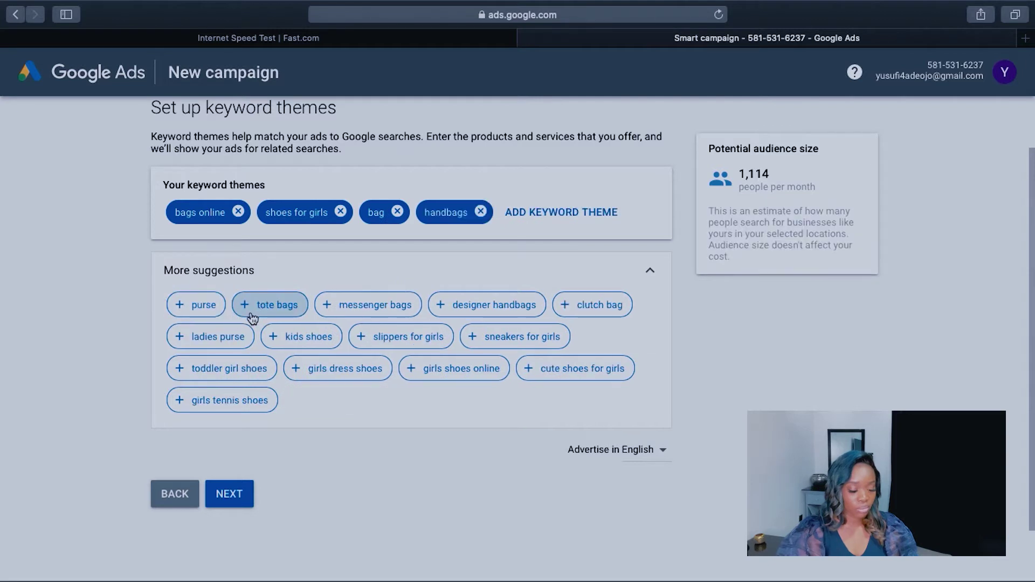
{"action": "left_click", "coordinate": [278, 313]}
{"action": "left_click", "coordinate": [198, 333]}
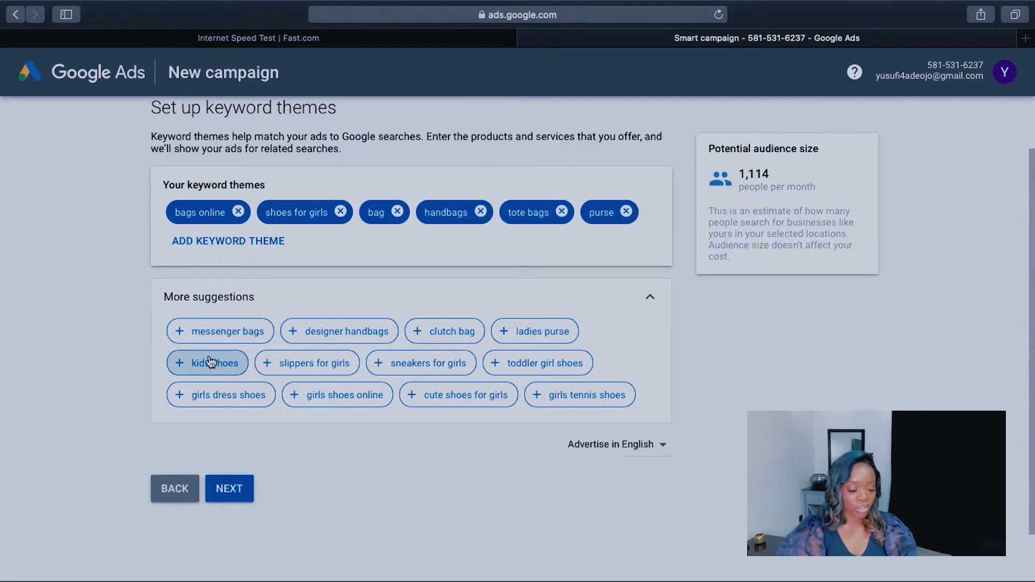
{"action": "left_click", "coordinate": [246, 397]}
{"action": "left_click", "coordinate": [240, 336]}
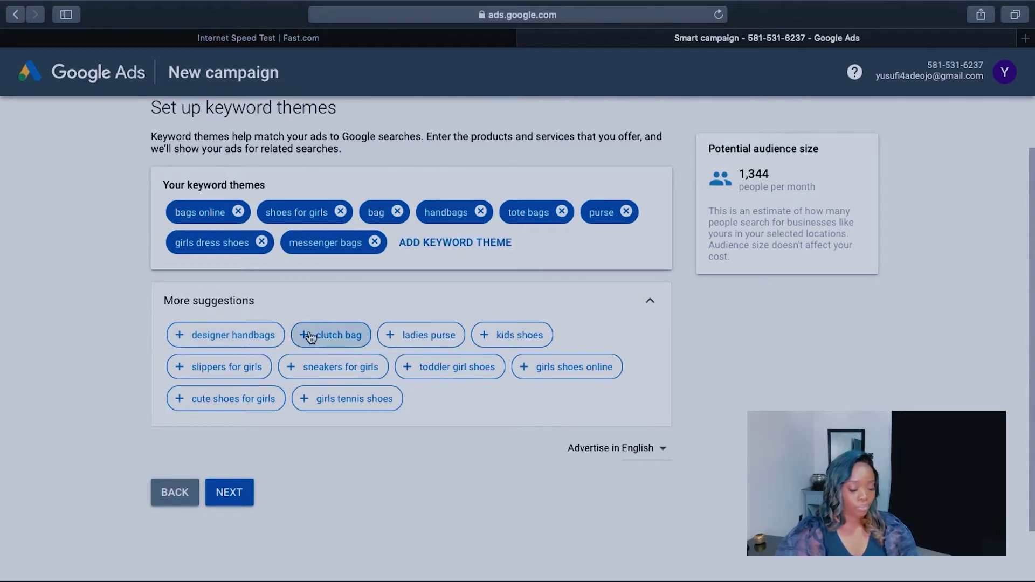
{"action": "left_click", "coordinate": [251, 336]}
{"action": "left_click", "coordinate": [231, 337]}
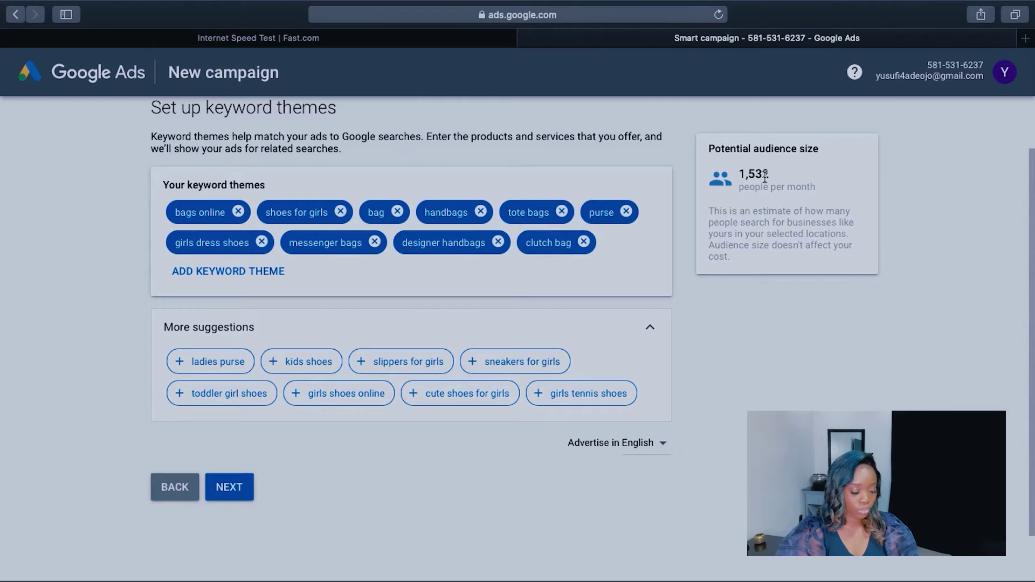
{"action": "left_click", "coordinate": [208, 367]}
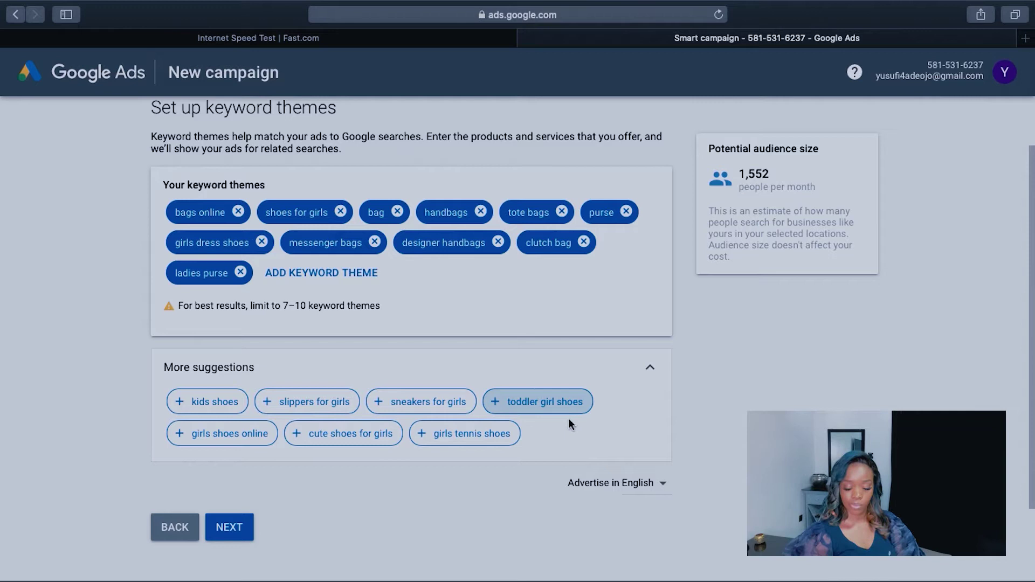
{"action": "scroll", "coordinate": [714, 443], "scroll_direction": "down", "scroll_amount": 1}
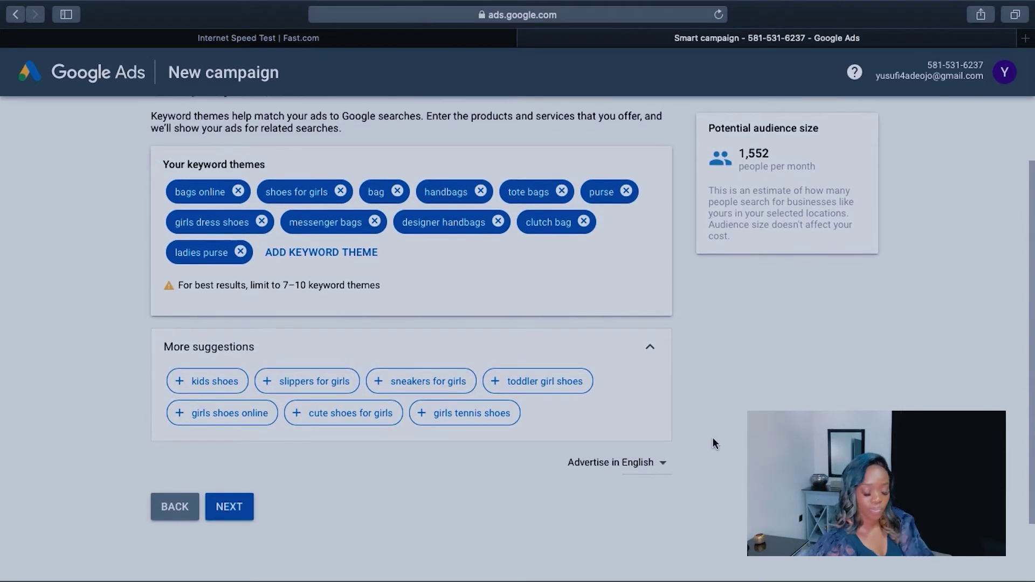
{"action": "scroll", "coordinate": [713, 439], "scroll_direction": "up", "scroll_amount": 1}
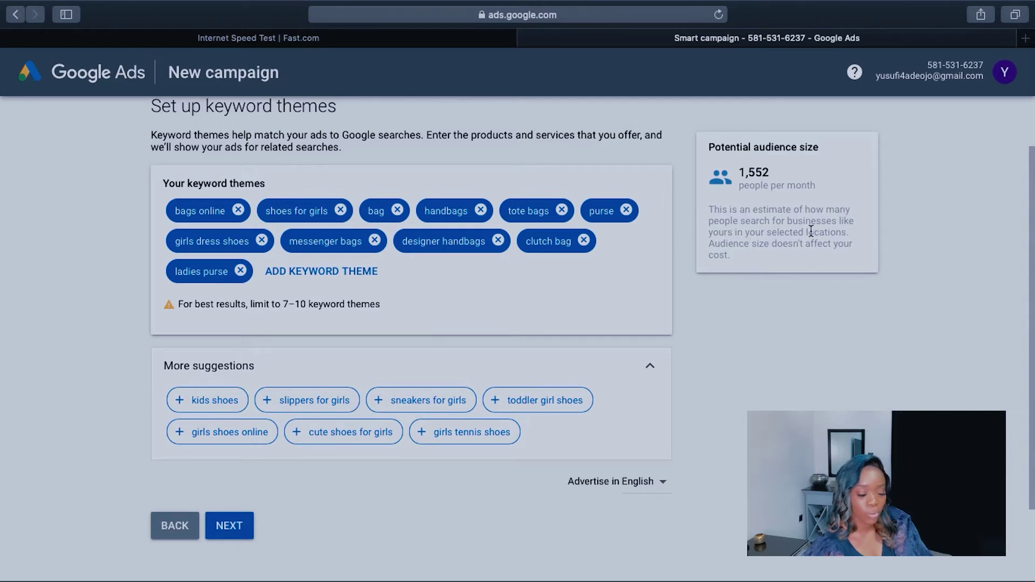
{"action": "scroll", "coordinate": [614, 412], "scroll_direction": "down", "scroll_amount": 2}
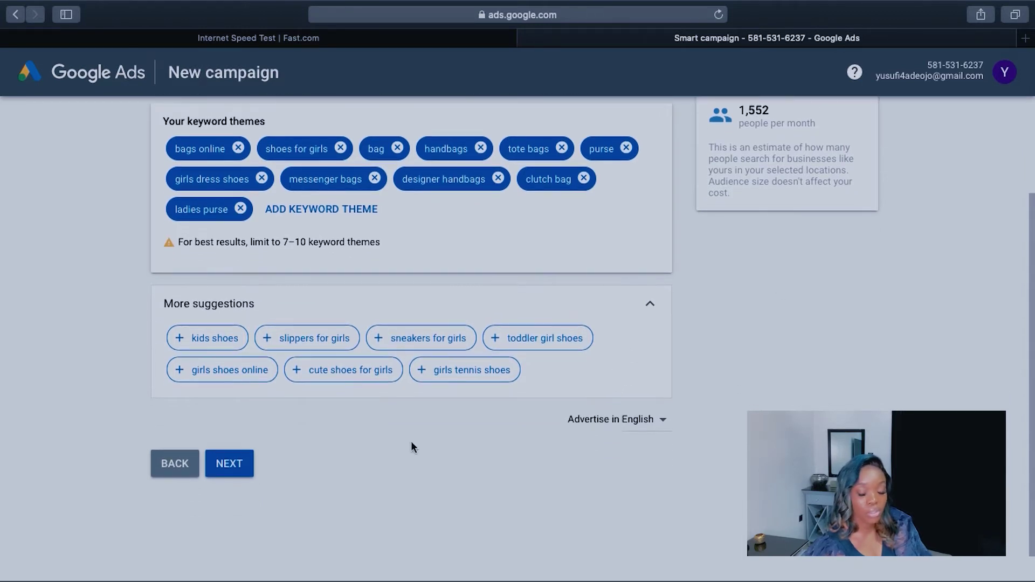
{"action": "left_click", "coordinate": [235, 464]}
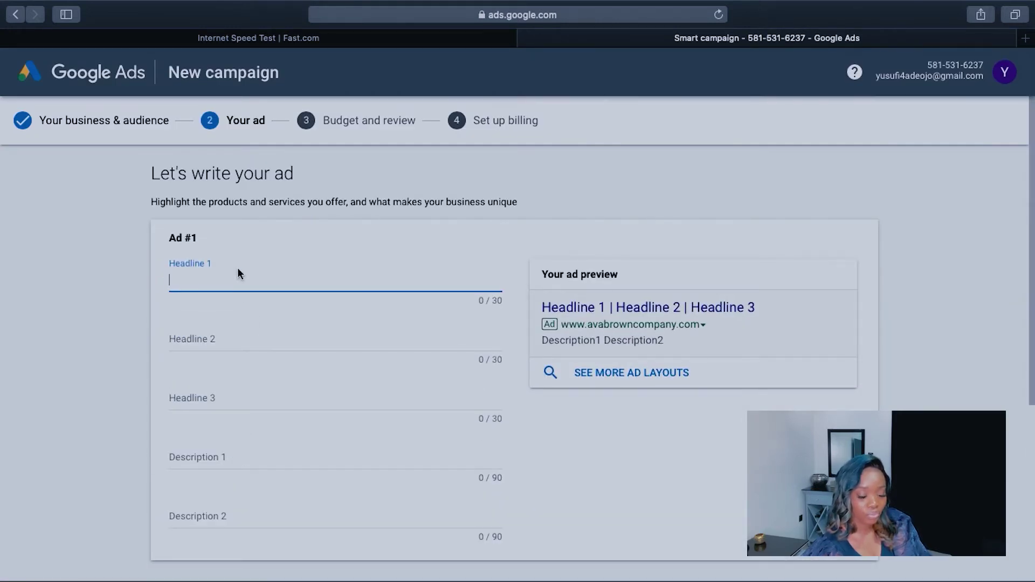
Step: Enter 'Designer Bags Now Available' as Headline 1, deleting the trailing exclamation mark
{"action": "type", "text": "Design"}
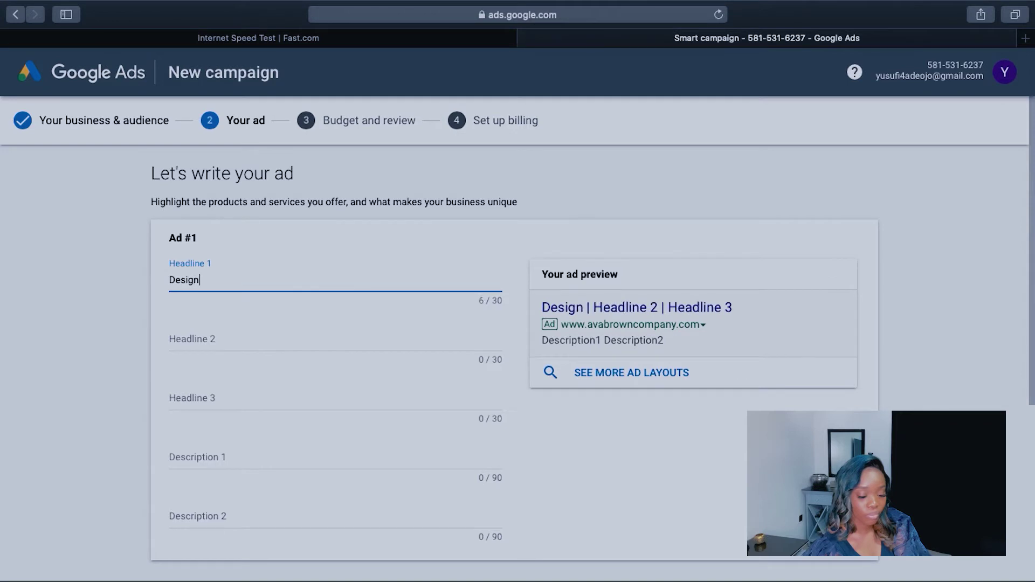
{"action": "type", "text": "er Bags "}
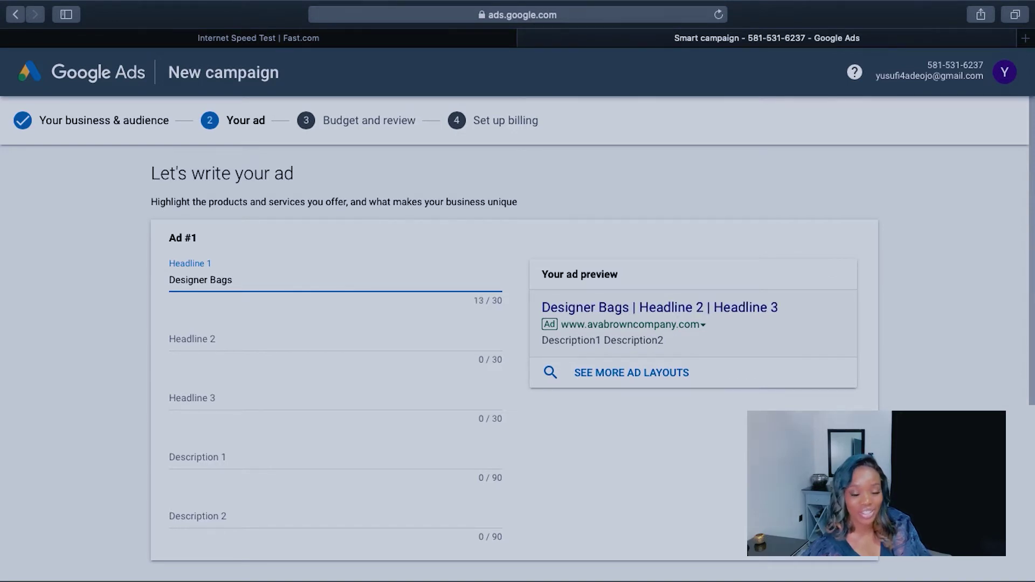
{"action": "type", "text": " Now "}
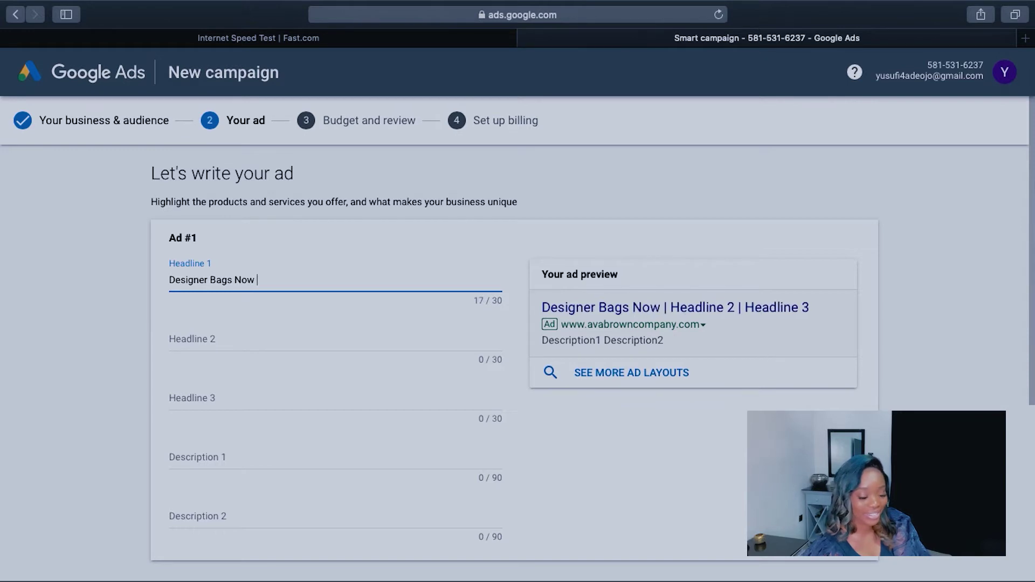
{"action": "type", "text": "Available"}
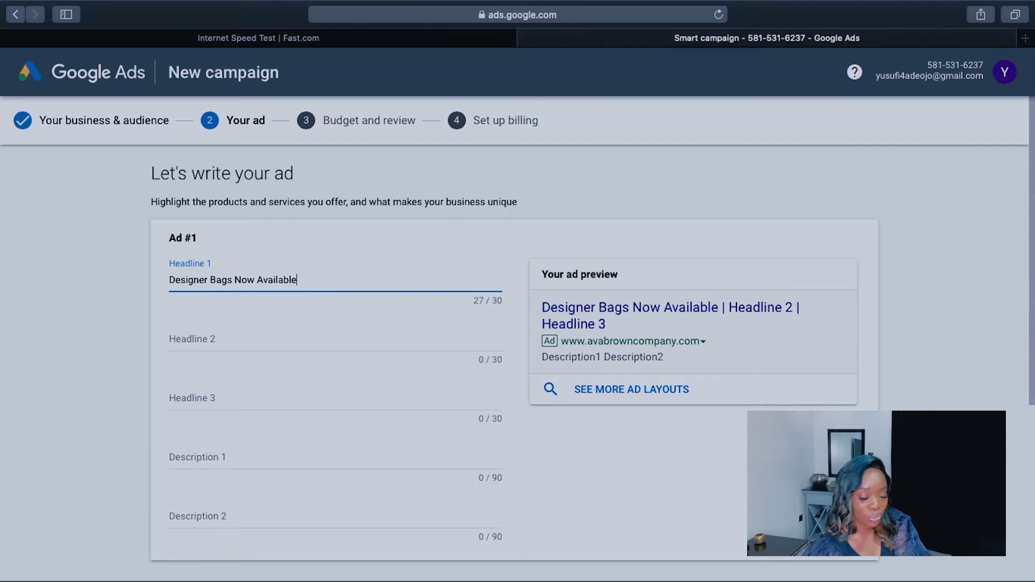
{"action": "type", "text": "!"}
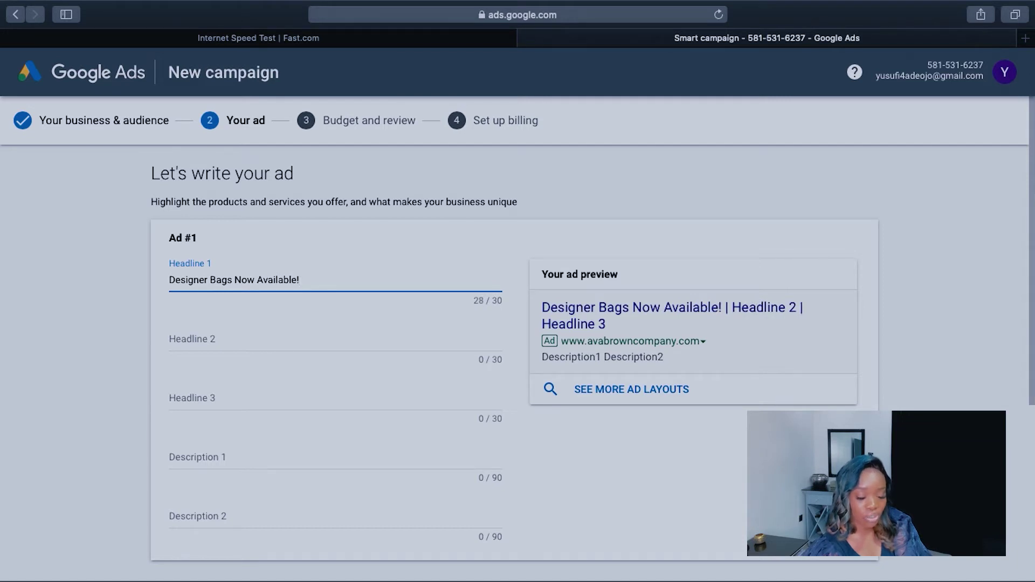
{"action": "left_click", "coordinate": [214, 339]}
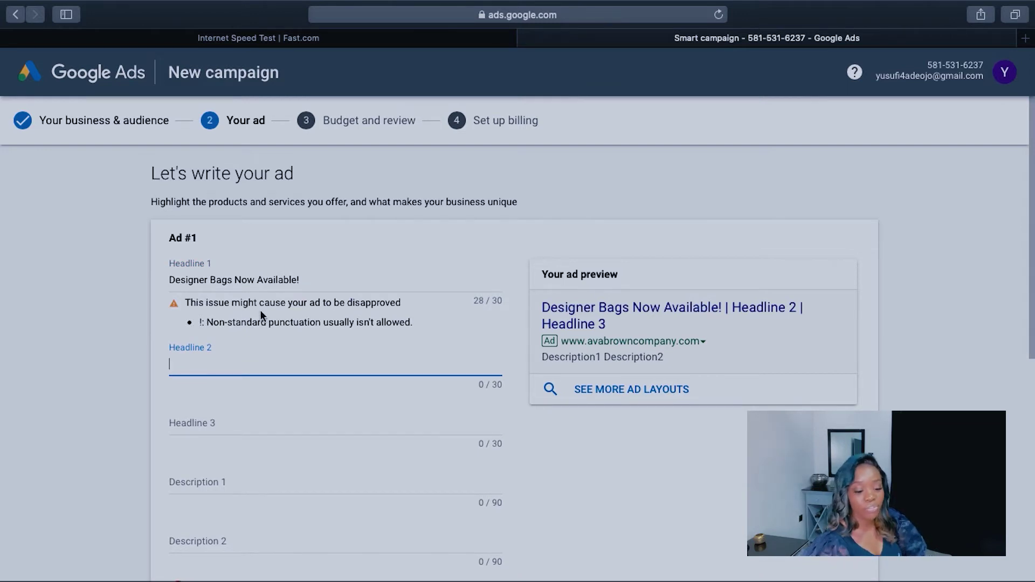
{"action": "left_click", "coordinate": [309, 279]}
{"action": "key", "text": "BackSpace"}
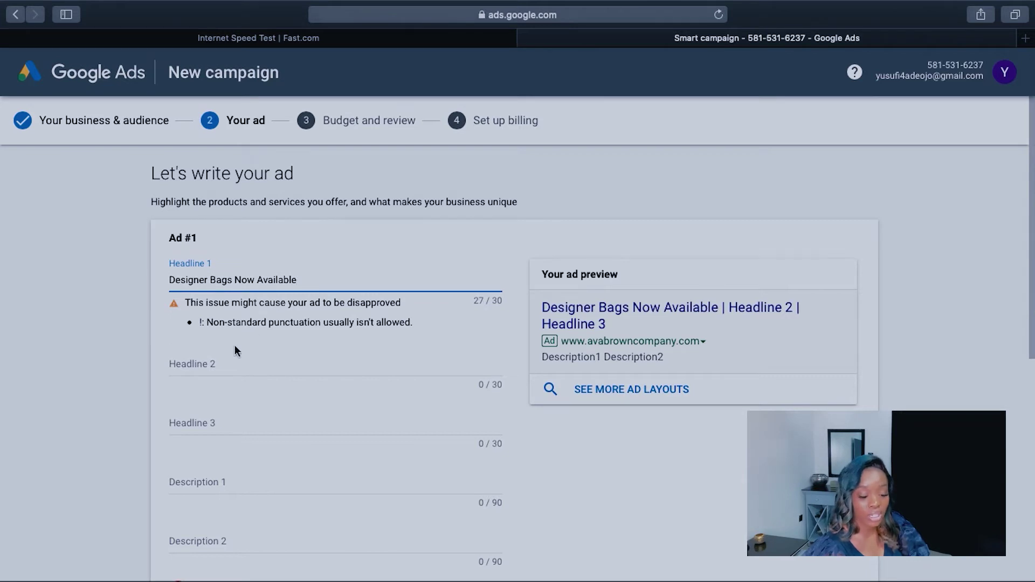
Step: Set Headline 2 to 'Affordable Prices For You' with a capital Y
{"action": "left_click", "coordinate": [221, 364]}
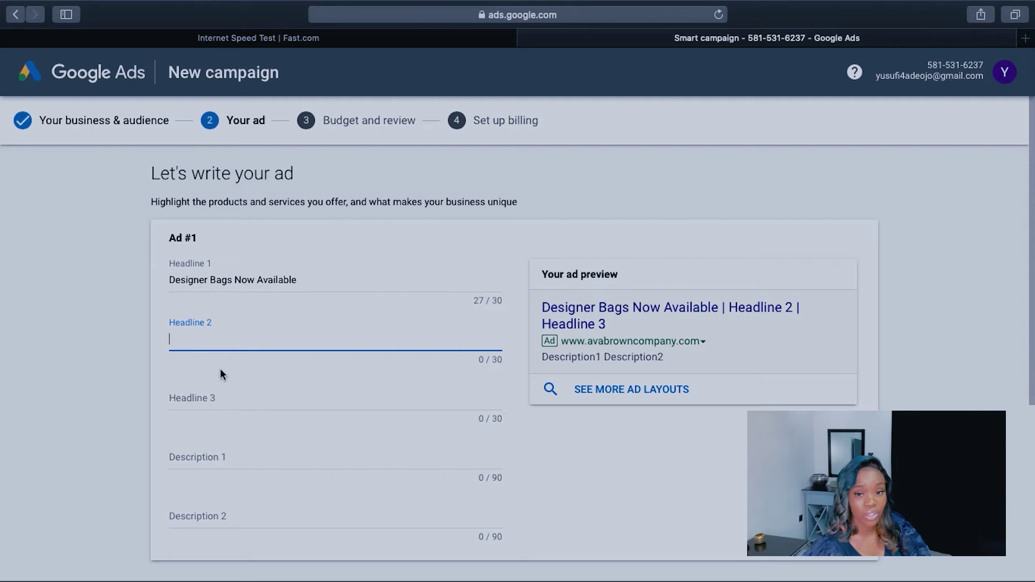
{"action": "type", "text": "Affordable"}
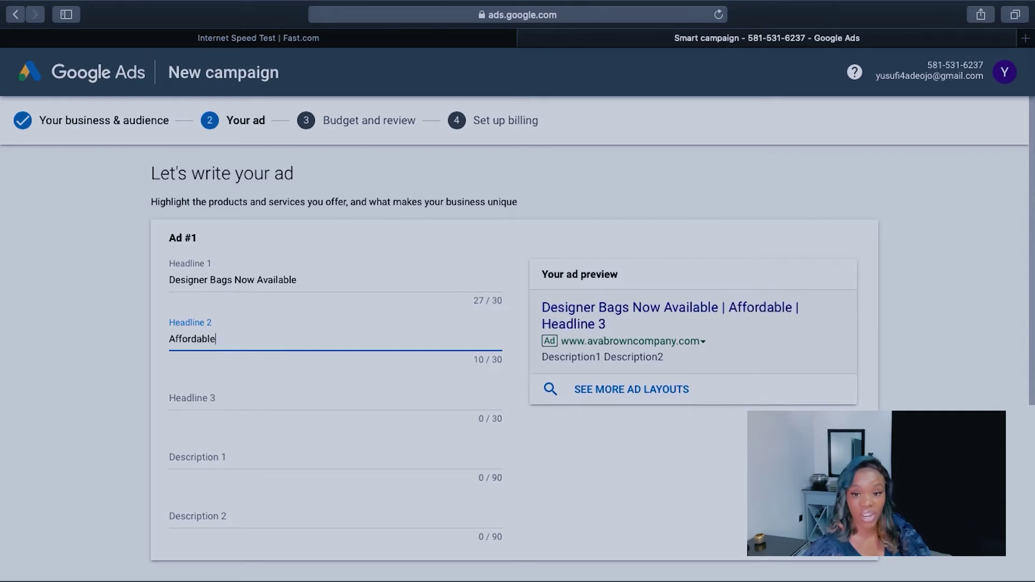
{"action": "type", "text": " Prices"}
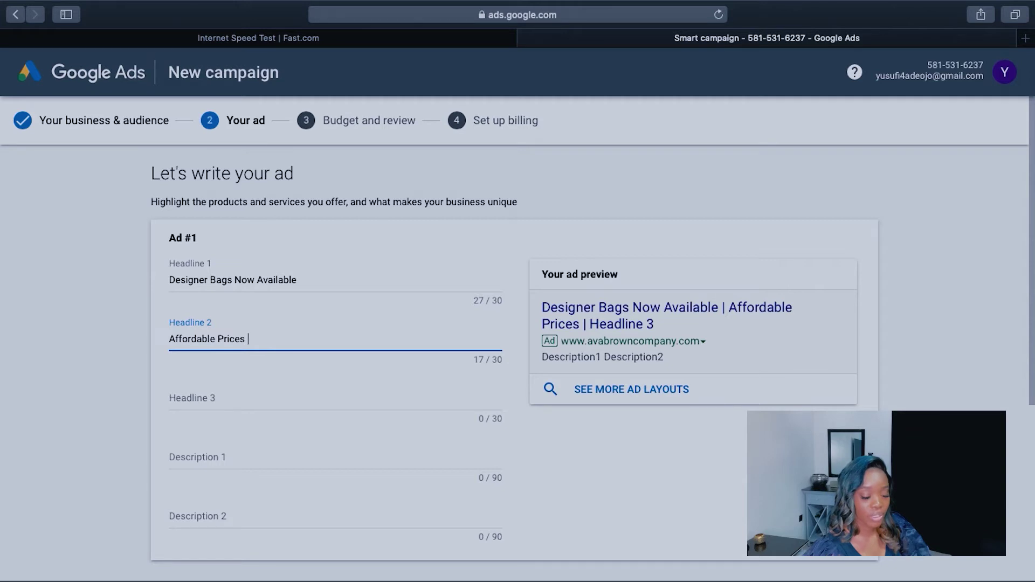
{"action": "type", "text": " For you"}
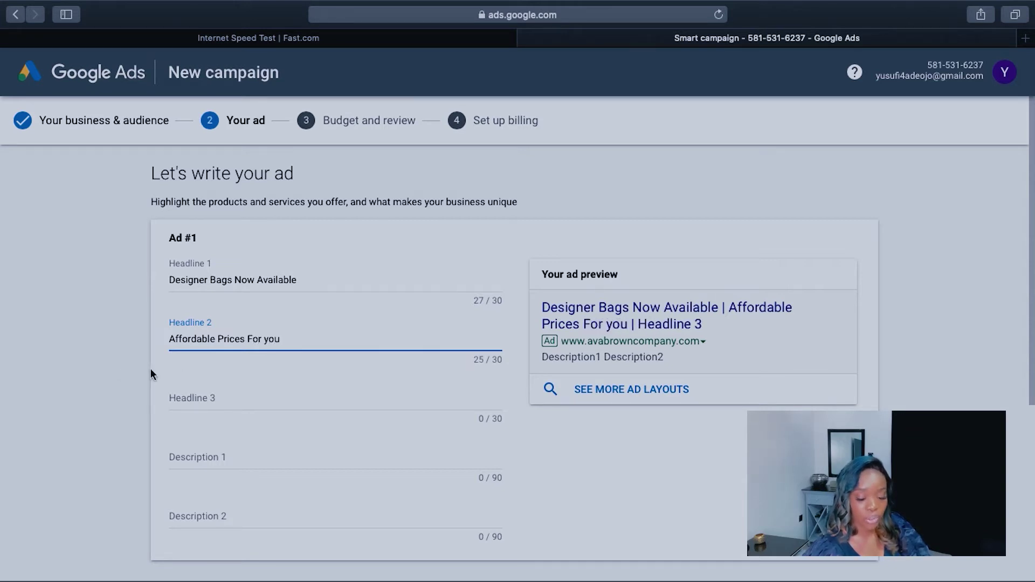
{"action": "left_click", "coordinate": [271, 338]}
{"action": "key", "text": "BackSpace"}
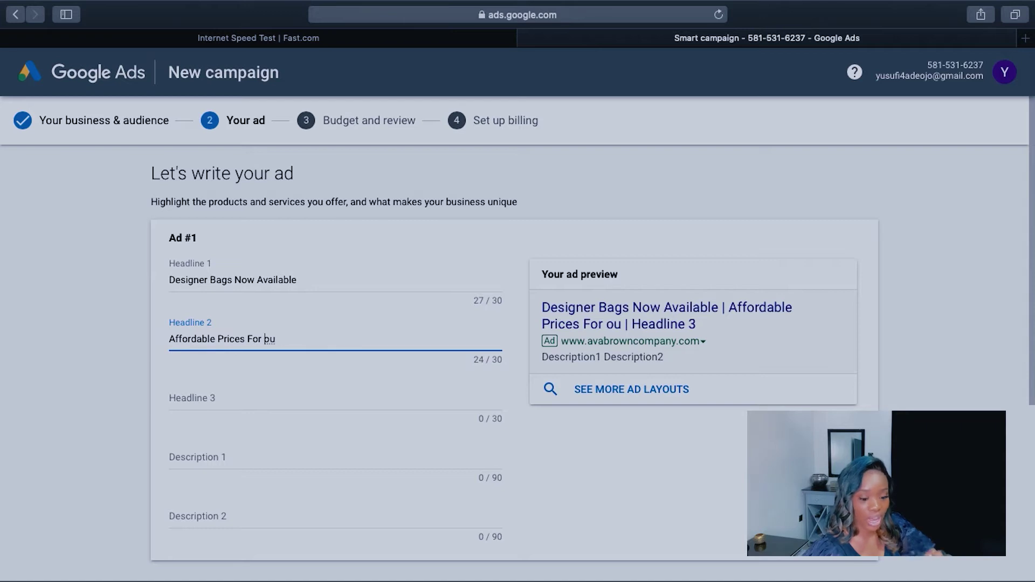
{"action": "type", "text": "Y"}
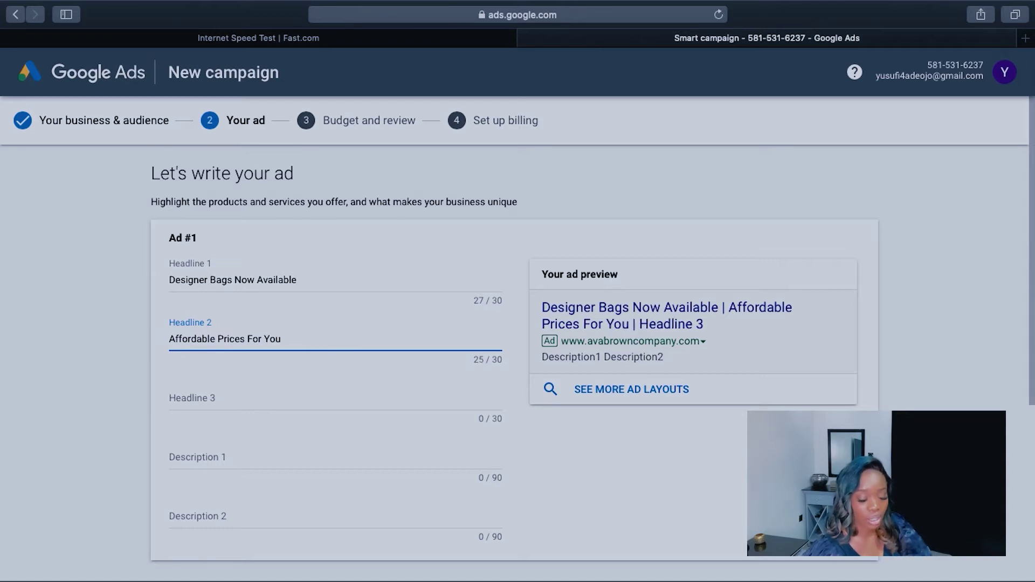
Step: Draft Headline 3 around 'original designer bags', trimming words to fit 30 characters
{"action": "left_click", "coordinate": [226, 399]}
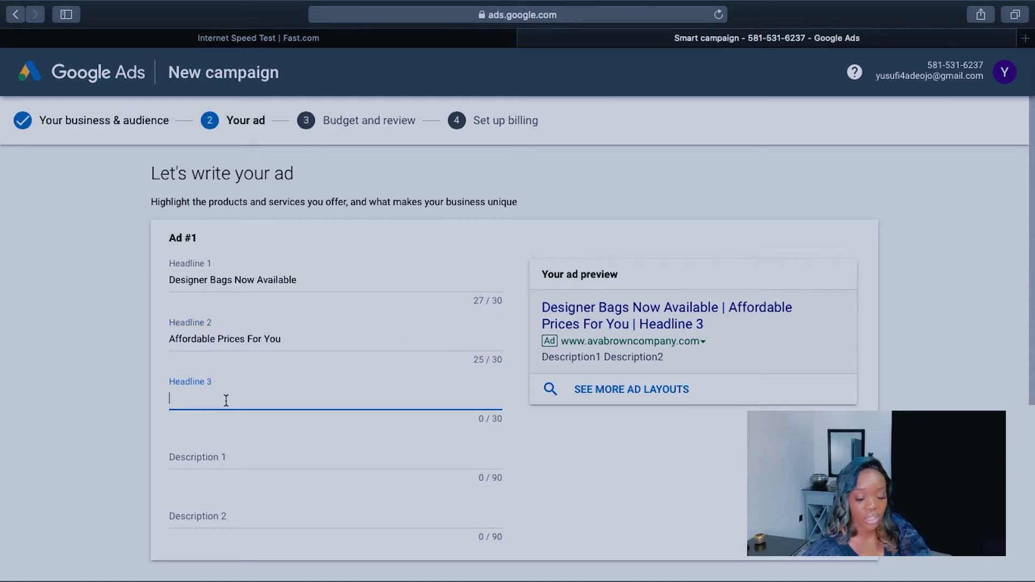
{"action": "type", "text": "Buy yo"}
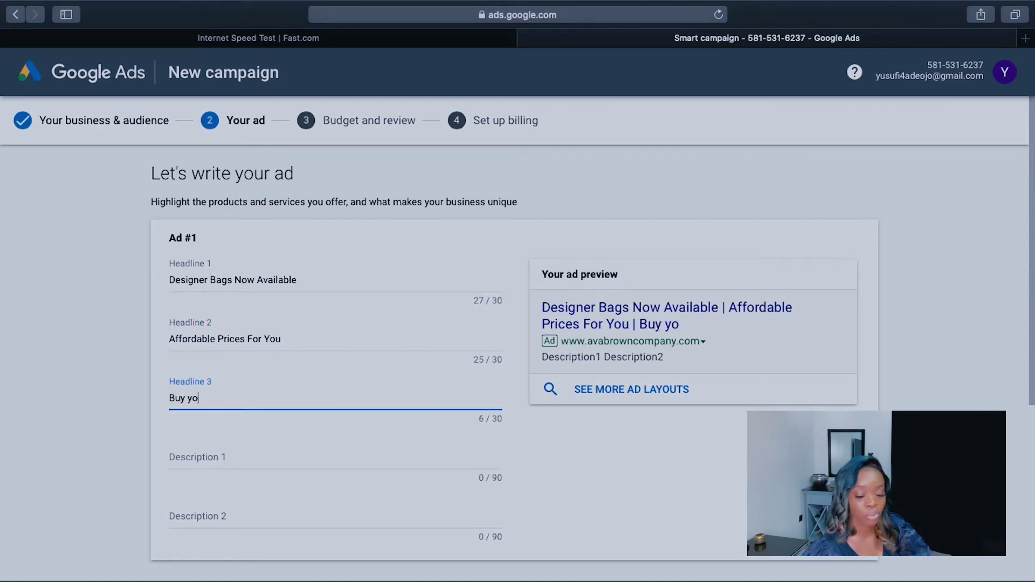
{"action": "type", "text": "ur ol"}
{"action": "key", "text": "BackSpace"}
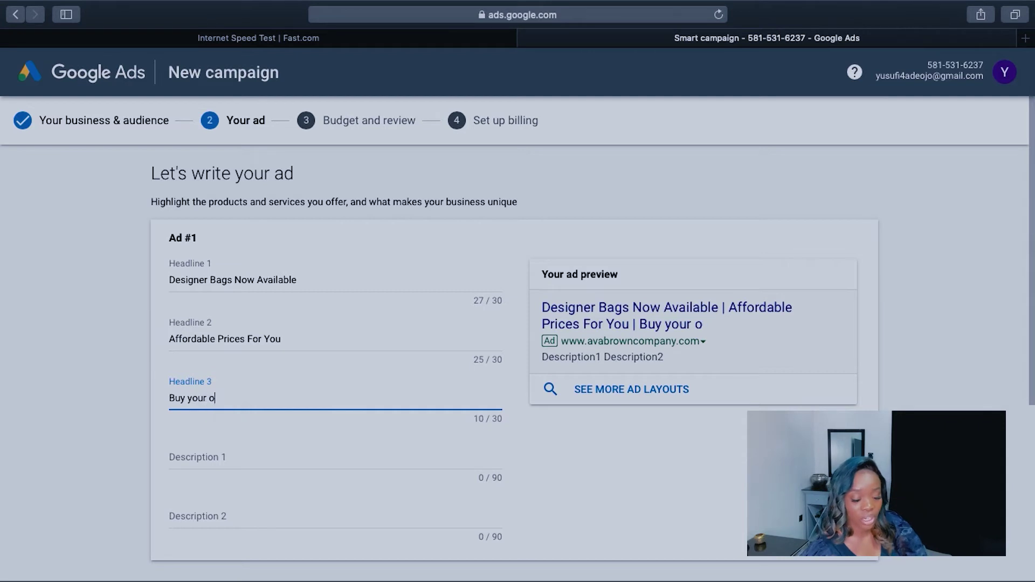
{"action": "type", "text": "riginal de"}
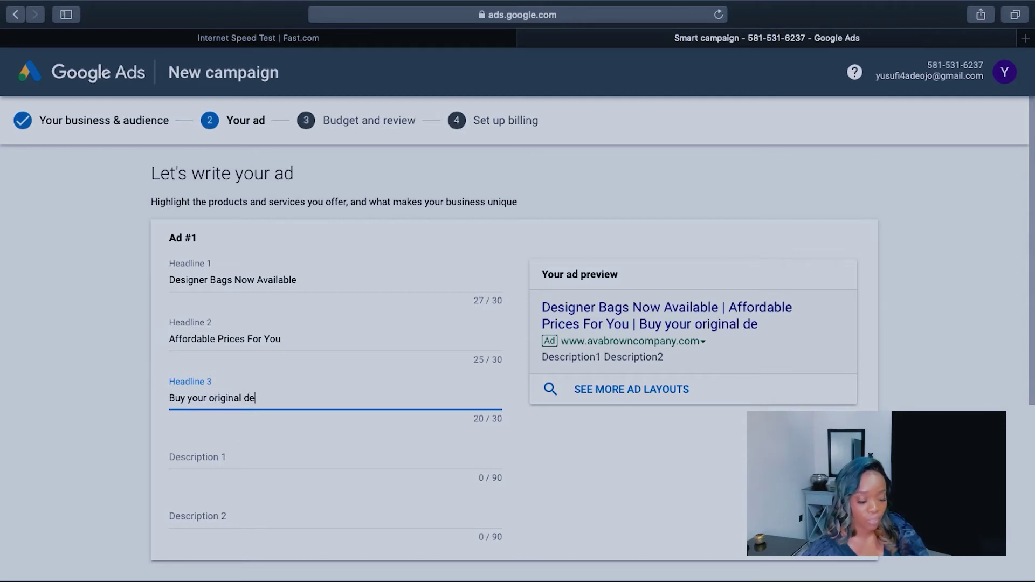
{"action": "type", "text": "signer bags"}
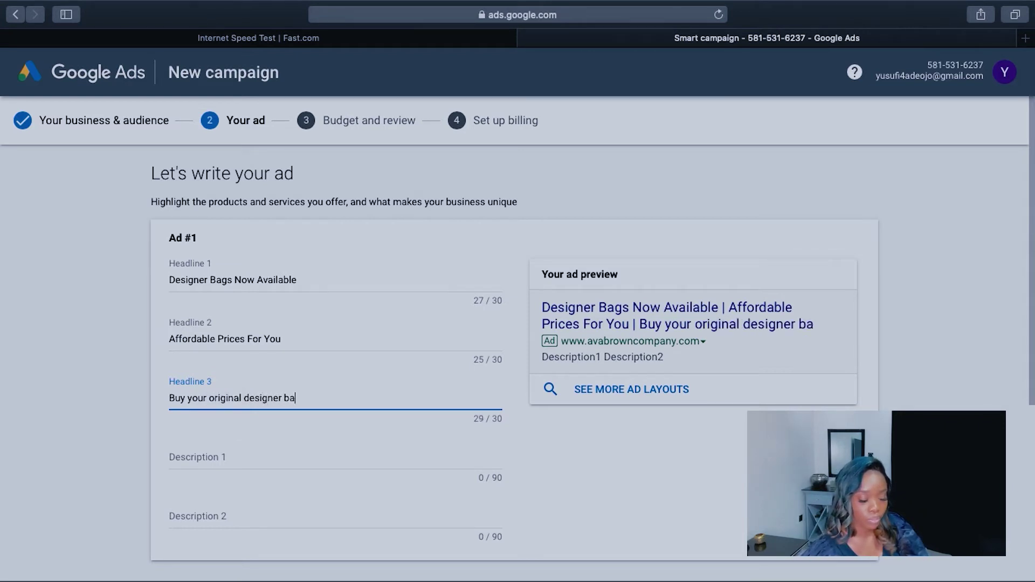
{"action": "key", "text": "BackSpace"}
{"action": "key", "text": "BackSpace"}
{"action": "key", "text": "BackSpace"}
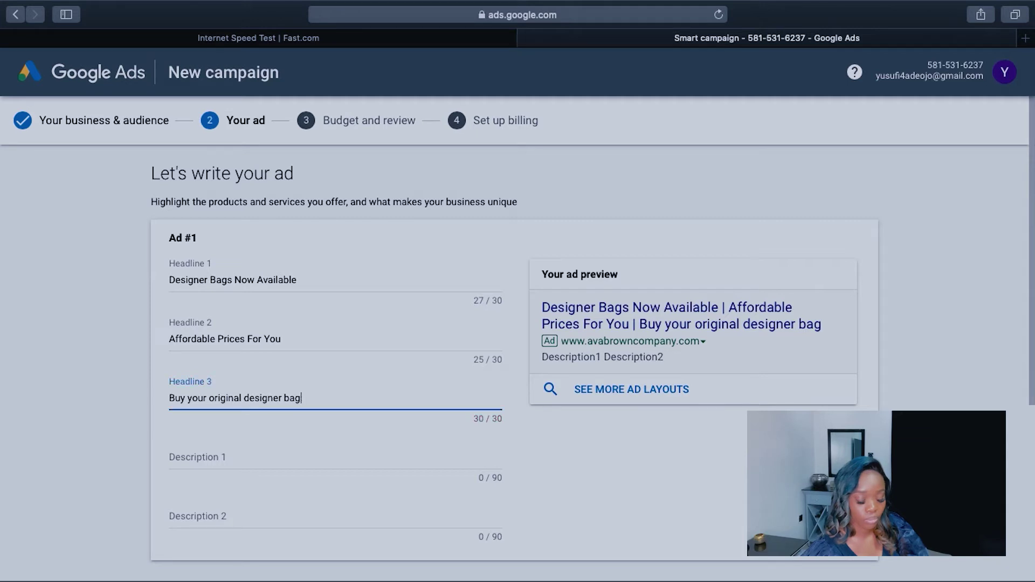
{"action": "key", "text": "BackSpace"}
{"action": "key", "text": "BackSpace"}
{"action": "key", "text": "Left"}
{"action": "key", "text": "Left"}
{"action": "key", "text": "Left"}
{"action": "key", "text": "Left"}
{"action": "key", "text": "Left"}
{"action": "key", "text": "Left"}
{"action": "key", "text": "Left"}
{"action": "key", "text": "Left"}
{"action": "key", "text": "Left"}
{"action": "key", "text": "Left"}
{"action": "key", "text": "Left"}
{"action": "key", "text": "Left"}
{"action": "key", "text": "Left"}
{"action": "key", "text": "Left"}
{"action": "key", "text": "Left"}
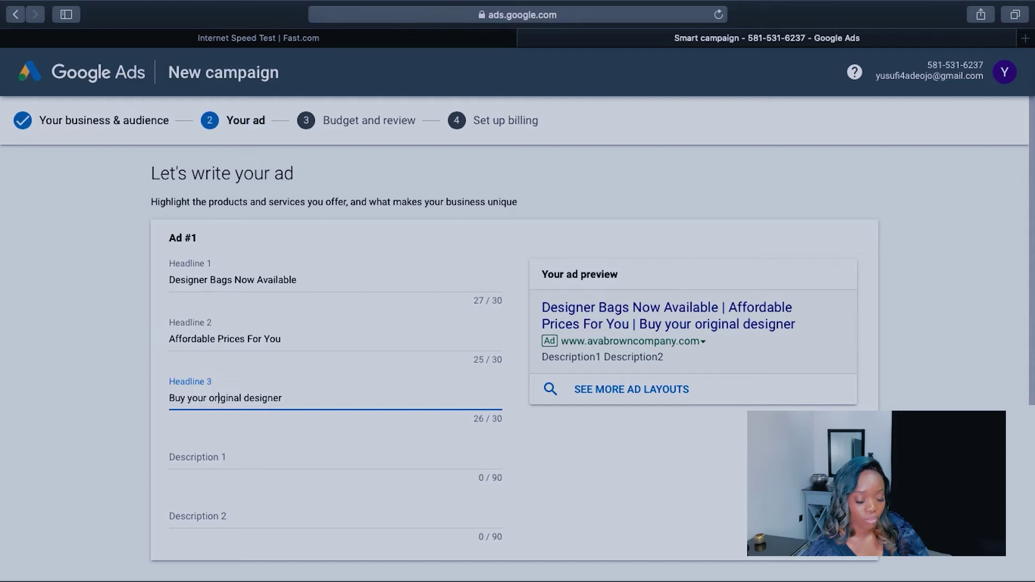
{"action": "key", "text": "BackSpace"}
{"action": "key", "text": "BackSpace"}
{"action": "key", "text": "BackSpace"}
{"action": "key", "text": "BackSpace"}
{"action": "key", "text": "BackSpace"}
{"action": "key", "text": "BackSpace"}
{"action": "key", "text": "BackSpace"}
{"action": "key", "text": "BackSpace"}
{"action": "key", "text": "BackSpace"}
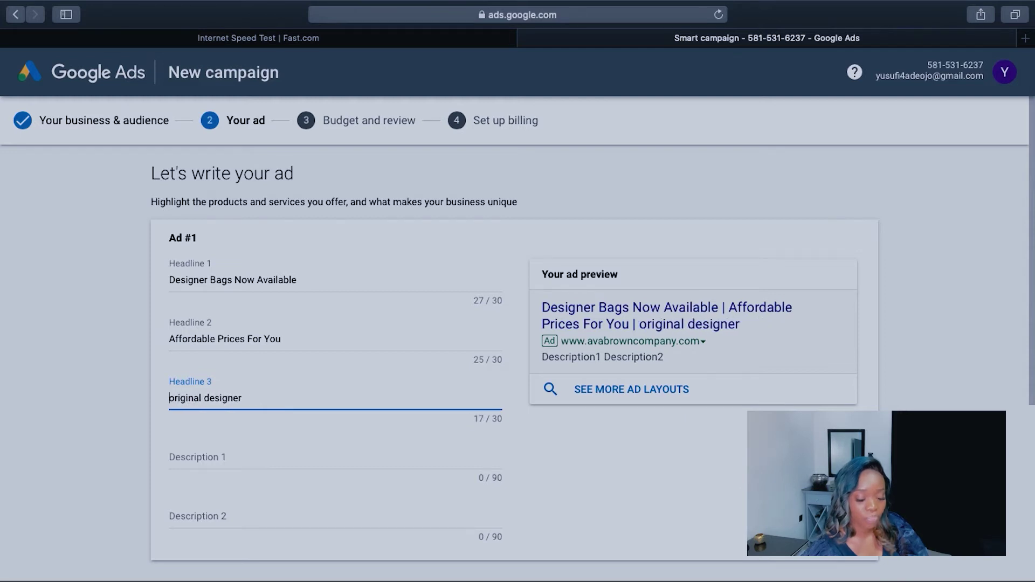
{"action": "type", "text": "Get"}
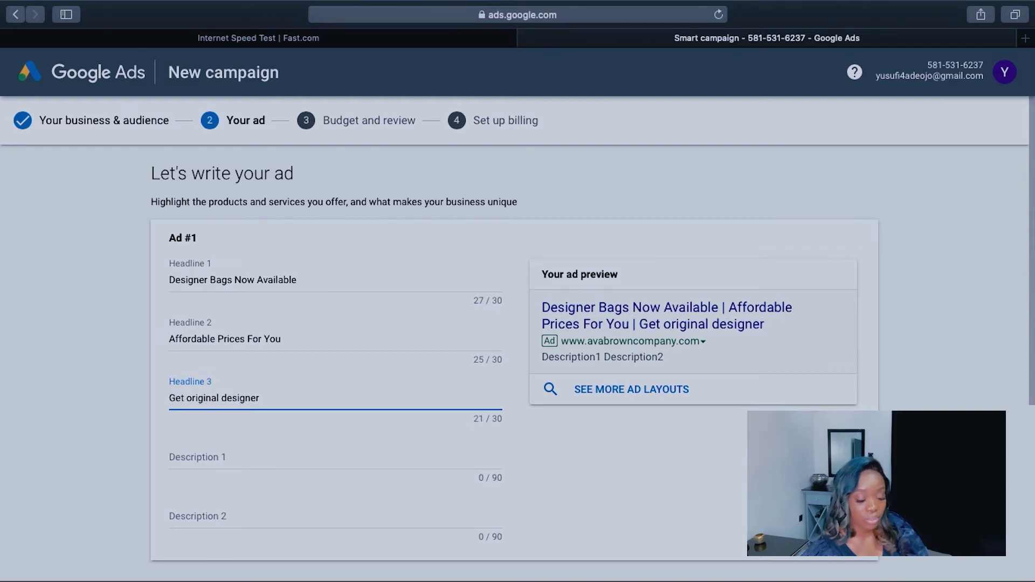
{"action": "left_click", "coordinate": [282, 399]}
{"action": "type", "text": "bags Here"}
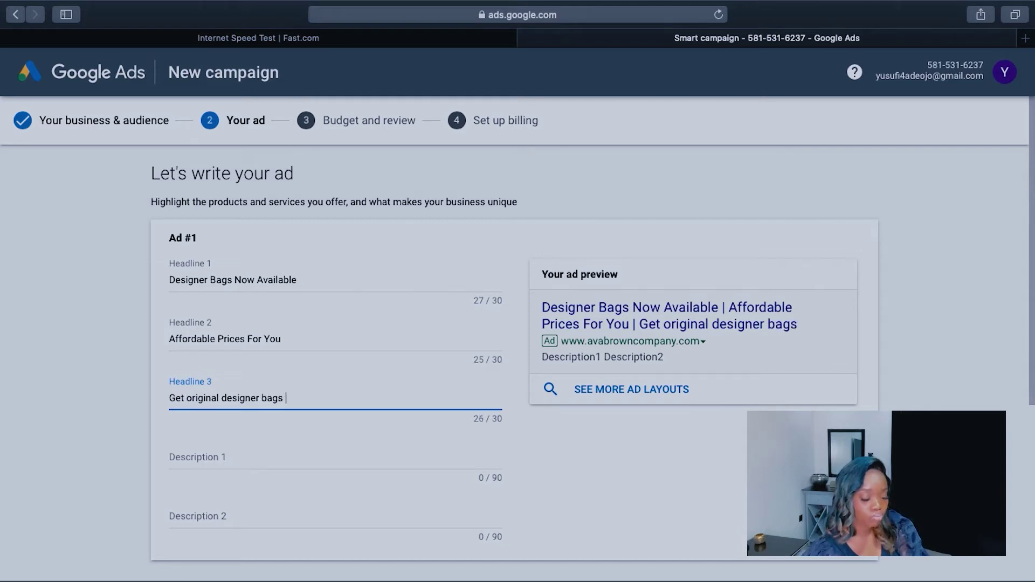
{"action": "key", "text": "BackSpace"}
{"action": "key", "text": "BackSpace"}
{"action": "key", "text": "BackSpace"}
{"action": "key", "text": "BackSpace"}
{"action": "key", "text": "BackSpace"}
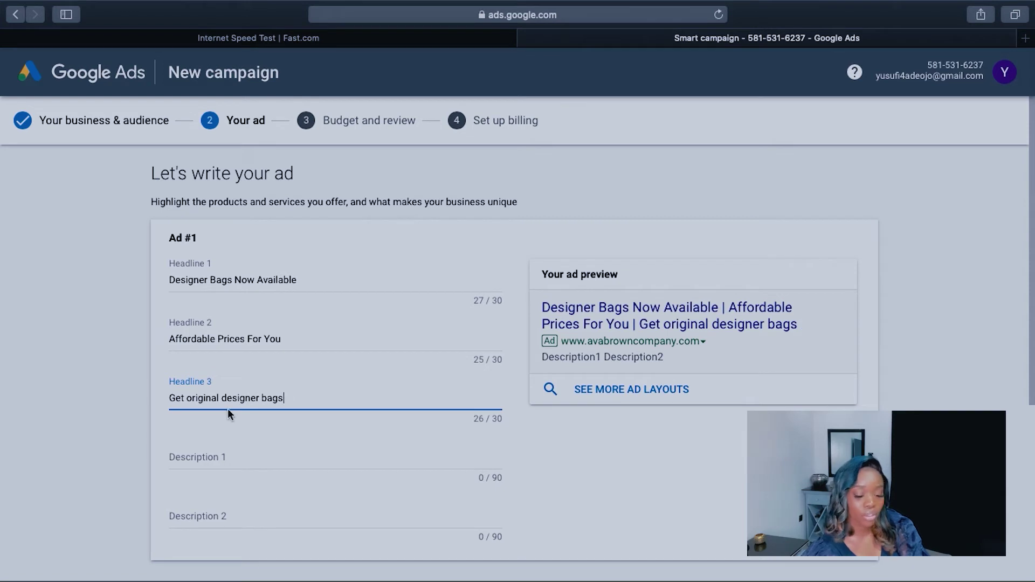
Step: Reword Headline 3 to 'We Stock original designers', 27 of 30 characters
{"action": "left_click_drag", "start_coordinate": [187, 399], "coordinate": [167, 402]}
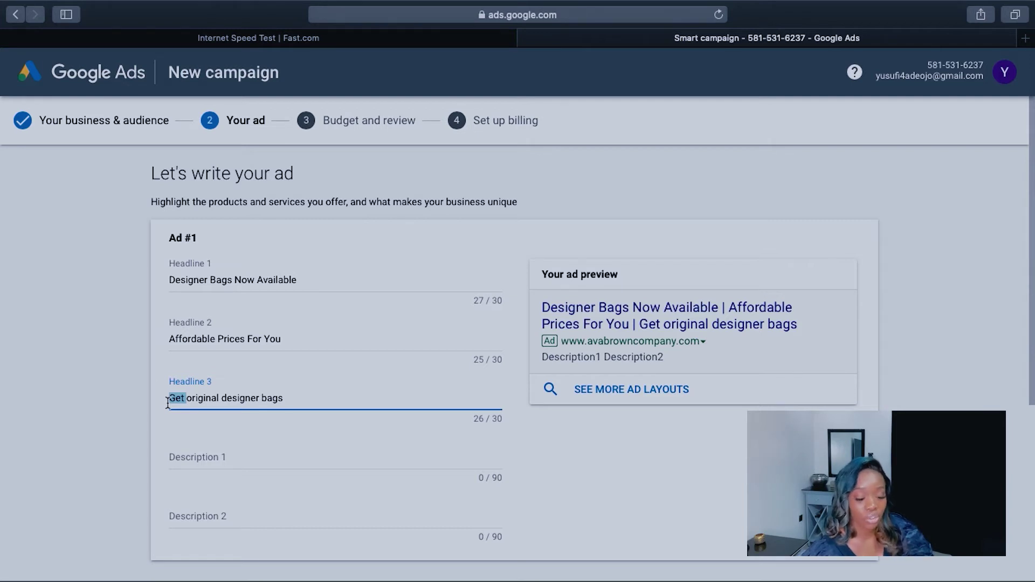
{"action": "key", "text": "BackSpace"}
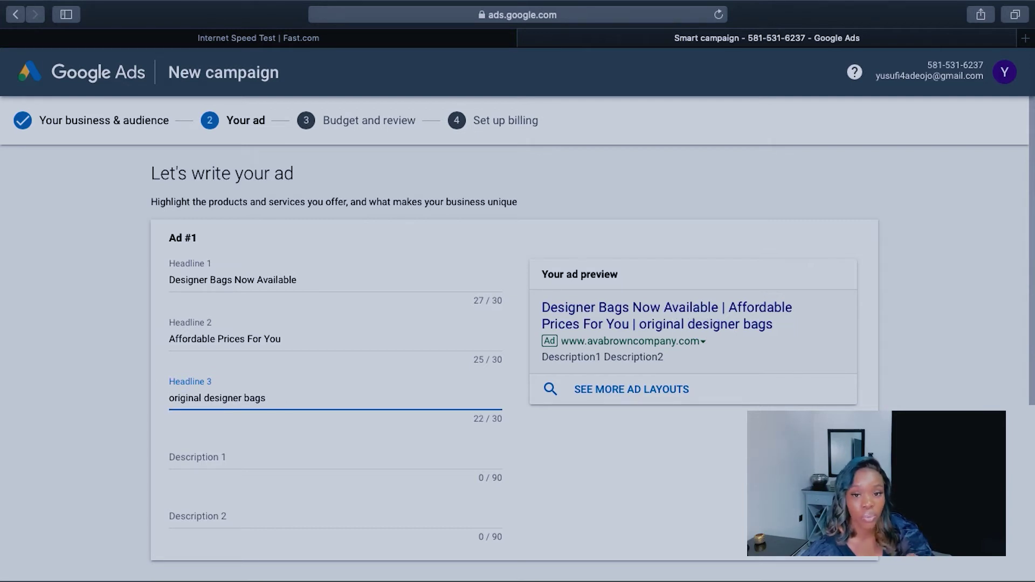
{"action": "type", "text": "We Sto"}
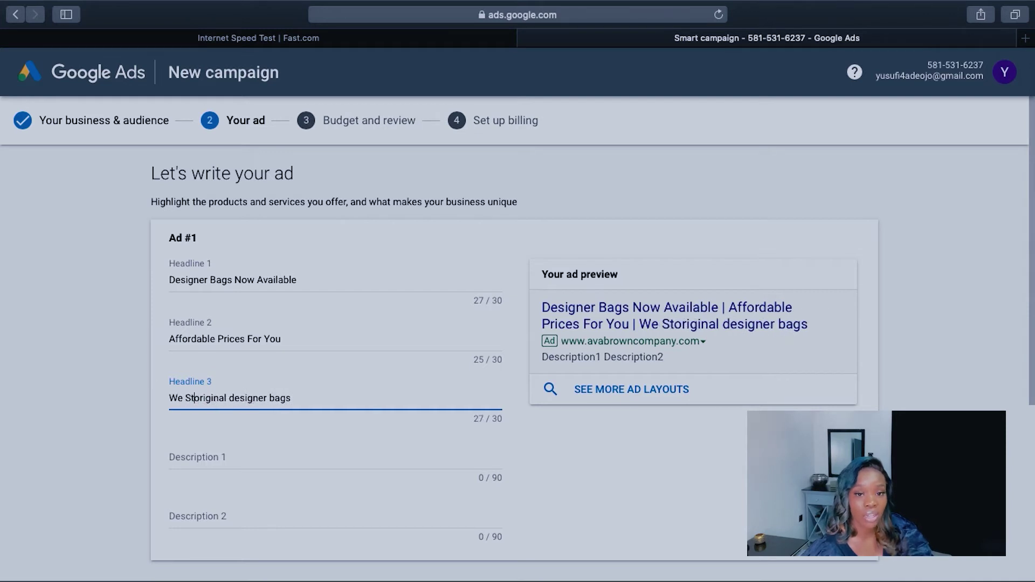
{"action": "type", "text": "ck"}
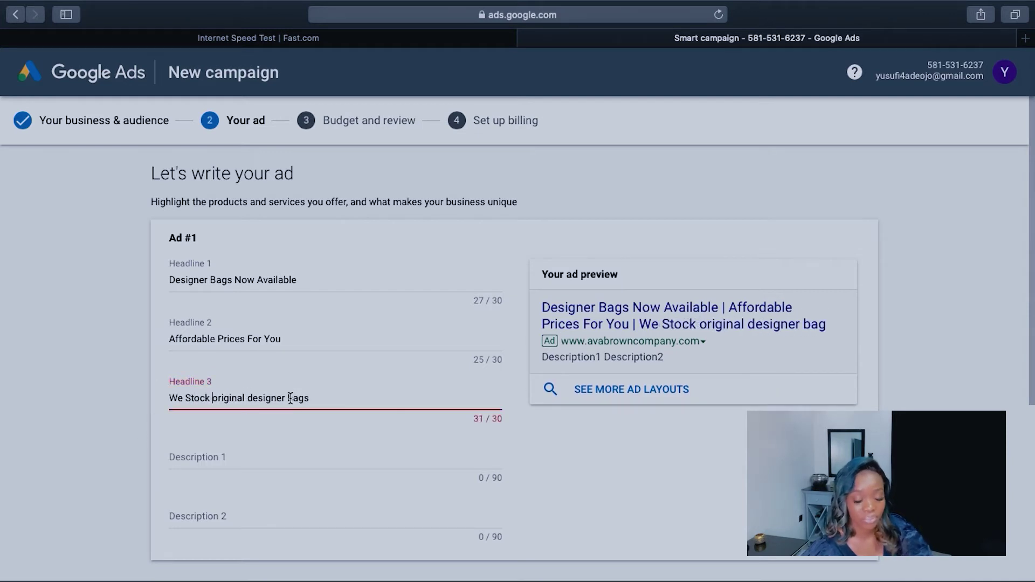
{"action": "left_click", "coordinate": [315, 398]}
{"action": "key", "text": "BackSpace"}
{"action": "key", "text": "BackSpace"}
{"action": "key", "text": "BackSpace"}
{"action": "key", "text": "BackSpace"}
{"action": "key", "text": "BackSpace"}
{"action": "key", "text": "BackSpace"}
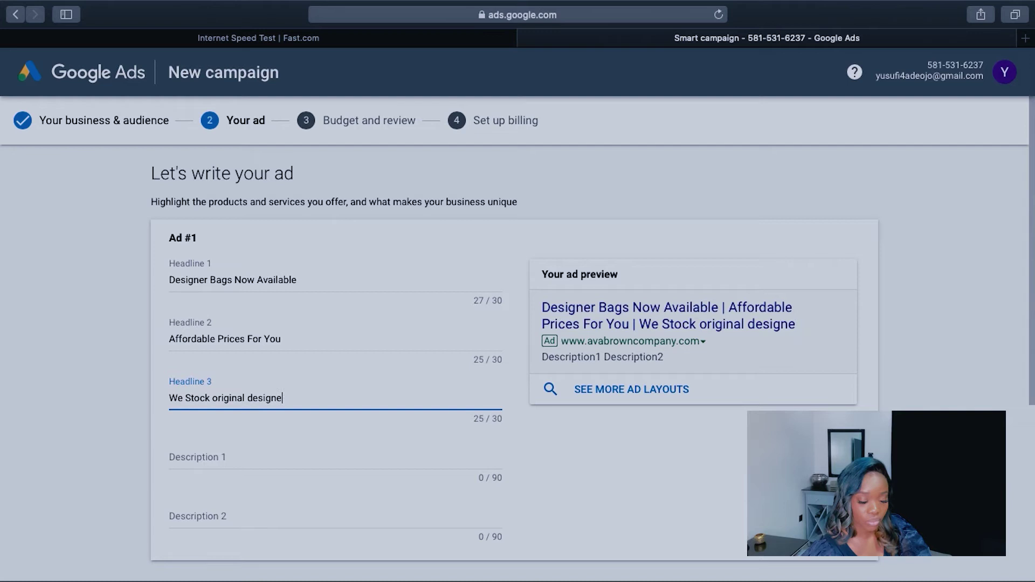
{"action": "type", "text": "rs"}
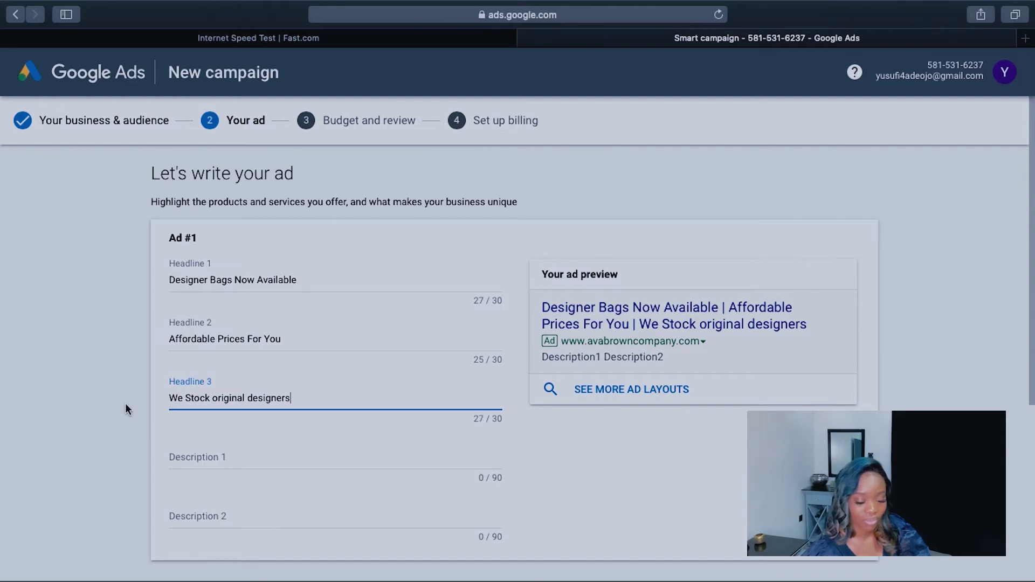
{"action": "scroll", "coordinate": [125, 403], "scroll_direction": "down", "scroll_amount": 2}
{"action": "scroll", "coordinate": [126, 404], "scroll_direction": "down", "scroll_amount": 1}
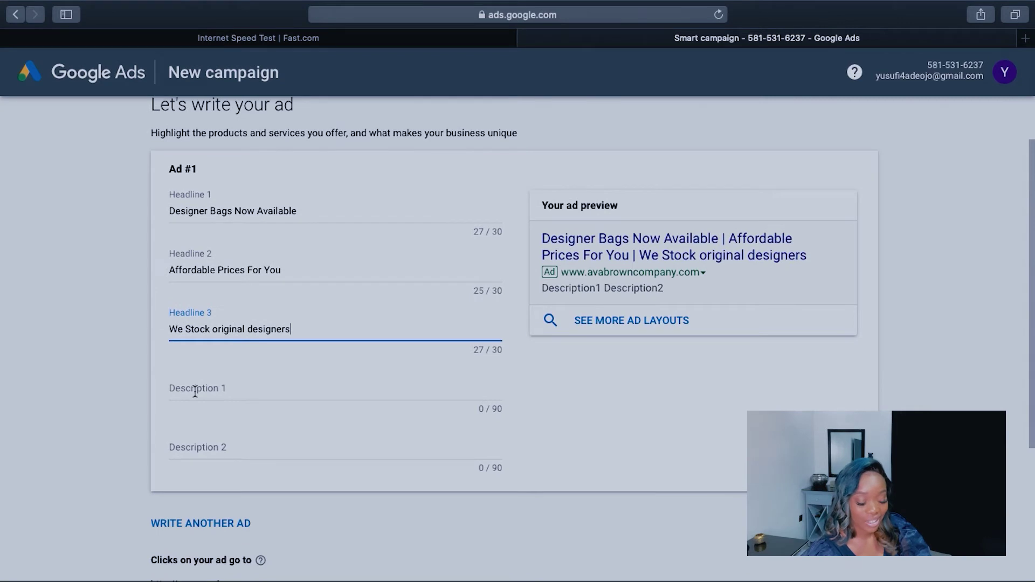
Step: Replace the draft brand list in Description 1 with 'we stock high quality designer bags imported just for you'
{"action": "left_click", "coordinate": [195, 391]}
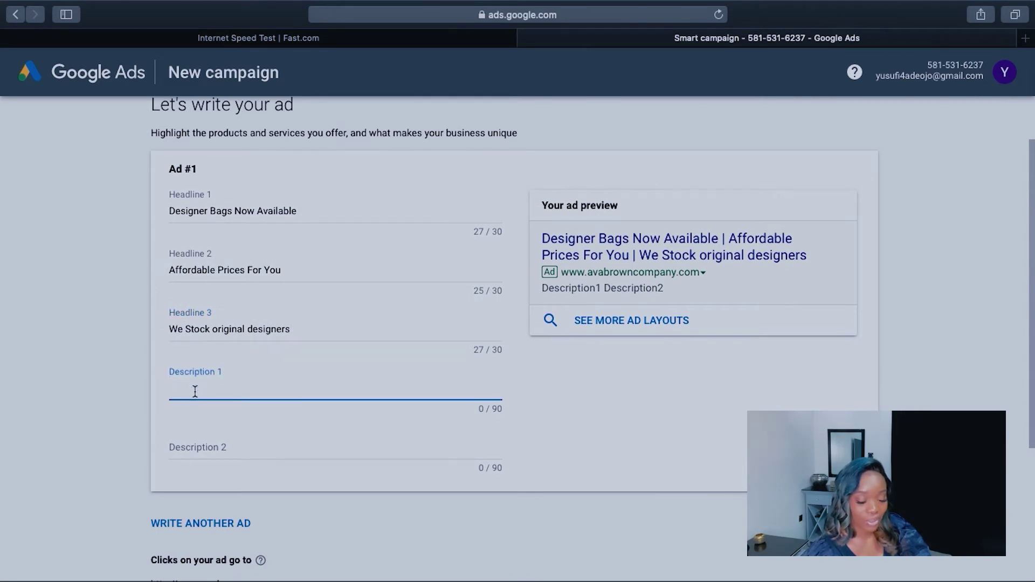
{"action": "type", "text": "bags"}
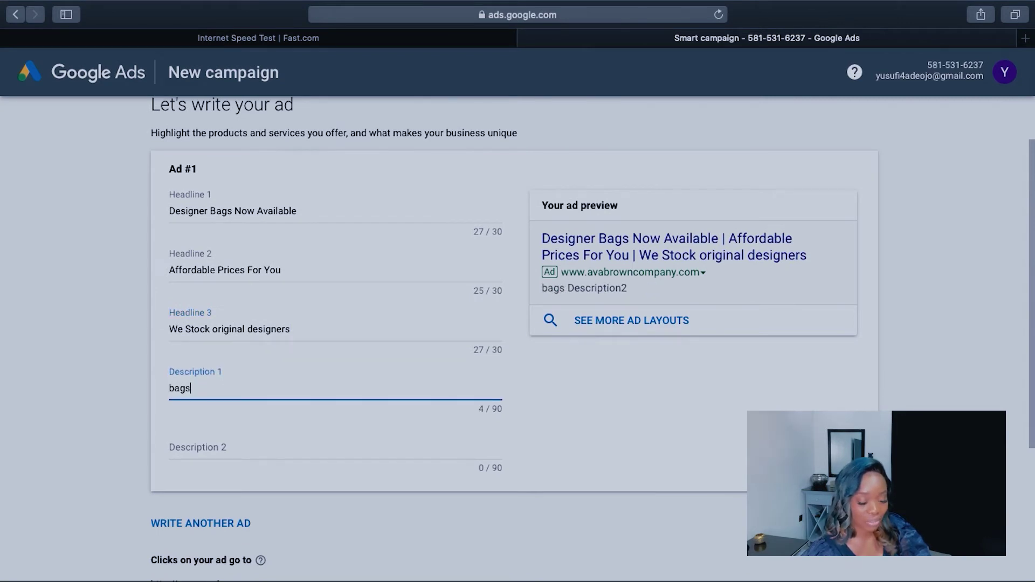
{"action": "type", "text": "|Sh"}
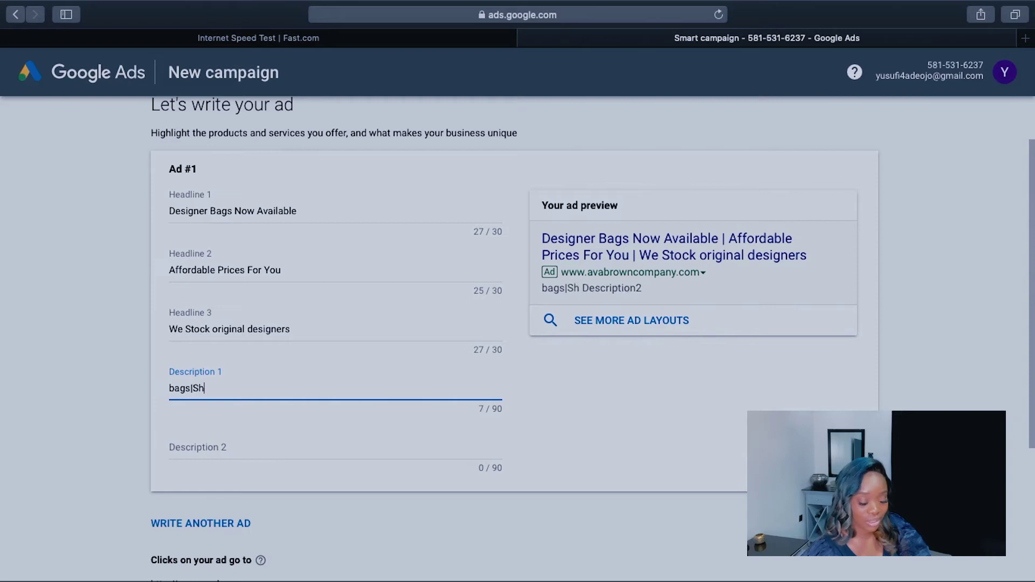
{"action": "type", "text": "oes|"}
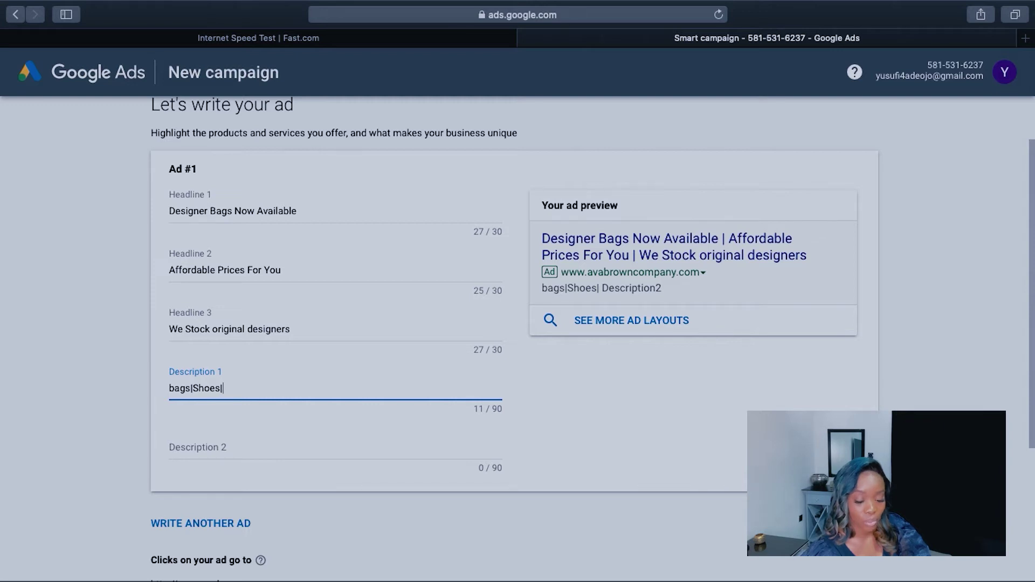
{"action": "type", "text": "Clothes"}
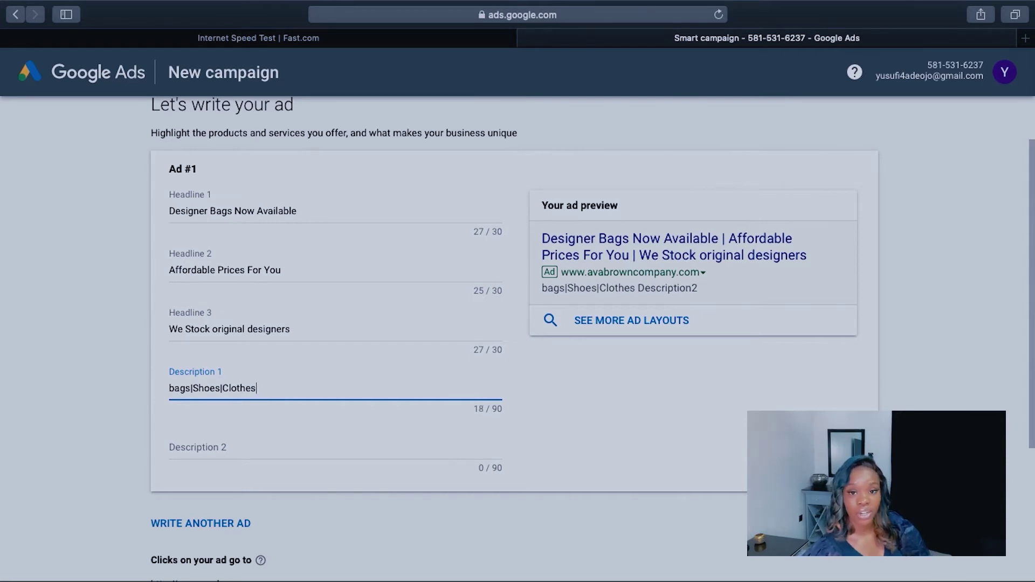
{"action": "type", "text": "|Makeup"}
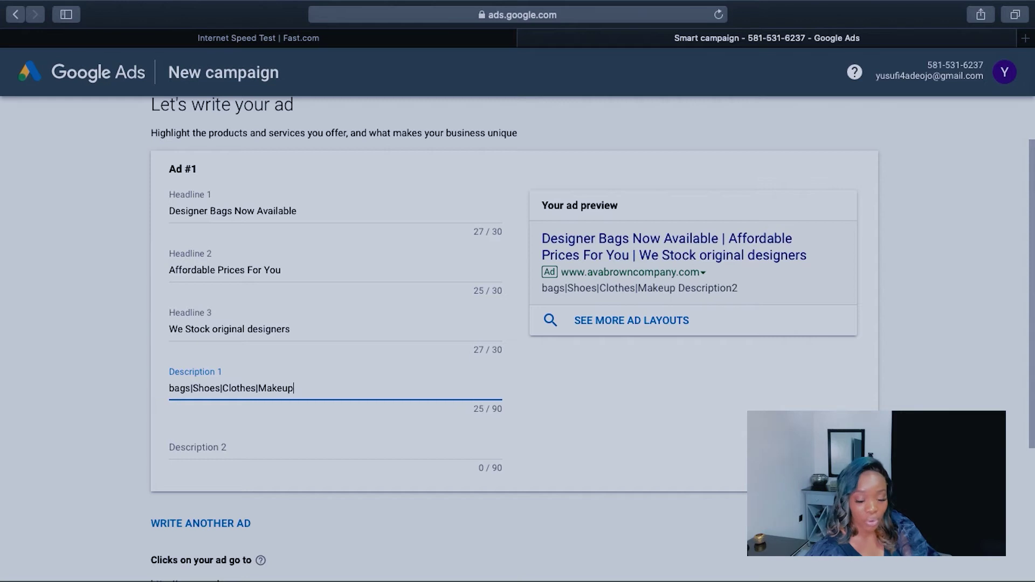
{"action": "key", "text": "BackSpace"}
{"action": "key", "text": "BackSpace"}
{"action": "key", "text": "BackSpace"}
{"action": "key", "text": "BackSpace"}
{"action": "key", "text": "BackSpace"}
{"action": "key", "text": "BackSpace"}
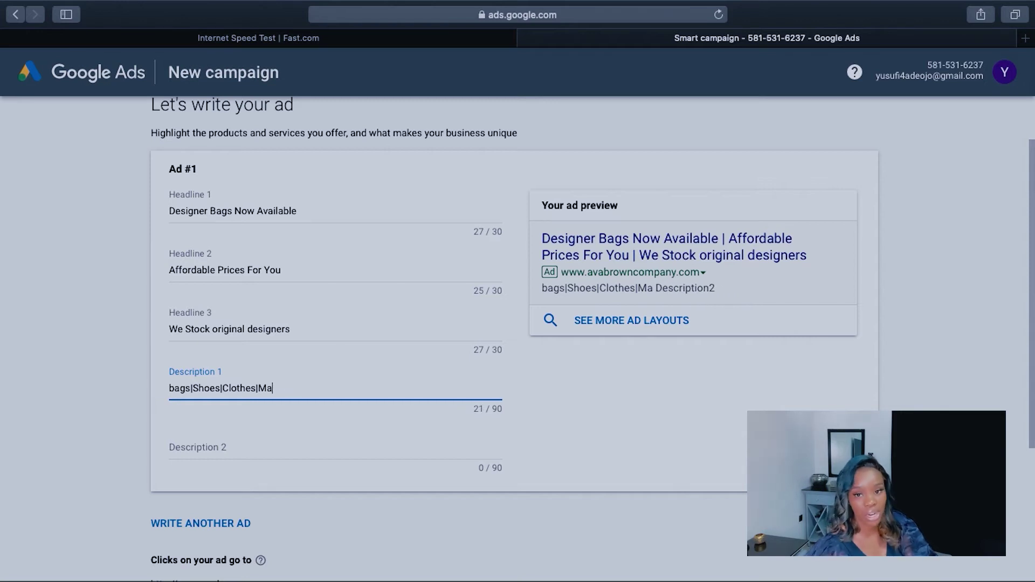
{"action": "key", "text": "BackSpace"}
{"action": "key", "text": "BackSpace"}
{"action": "key", "text": "BackSpace"}
{"action": "key", "text": "BackSpace"}
{"action": "key", "text": "BackSpace"}
{"action": "key", "text": "BackSpace"}
{"action": "key", "text": "BackSpace"}
{"action": "key", "text": "BackSpace"}
{"action": "key", "text": "BackSpace"}
{"action": "key", "text": "BackSpace"}
{"action": "key", "text": "BackSpace"}
{"action": "key", "text": "BackSpace"}
{"action": "key", "text": "BackSpace"}
{"action": "key", "text": "BackSpace"}
{"action": "key", "text": "BackSpace"}
{"action": "key", "text": "BackSpace"}
{"action": "key", "text": "BackSpace"}
{"action": "key", "text": "BackSpace"}
{"action": "key", "text": "BackSpace"}
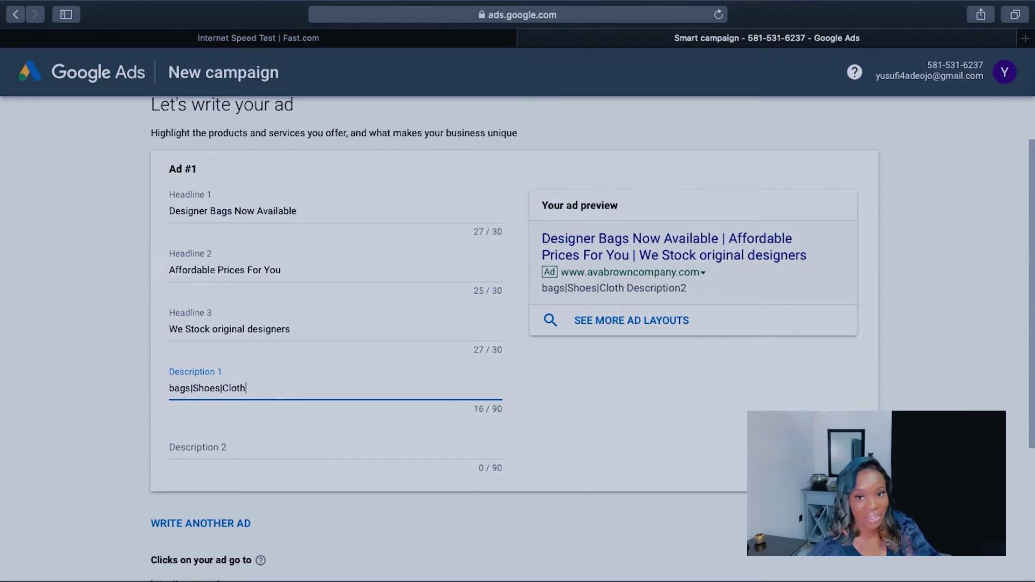
{"action": "type", "text": "we stock high quality designer bags imported just for you"}
{"action": "left_click", "coordinate": [266, 455]}
Step: Enter 'Gucci|Fendi|D&G|YSL|Balenciaga|Nine West|Prada' in Description 2, leaving the landing page unchanged
{"action": "type", "text": "Gucci|F"}
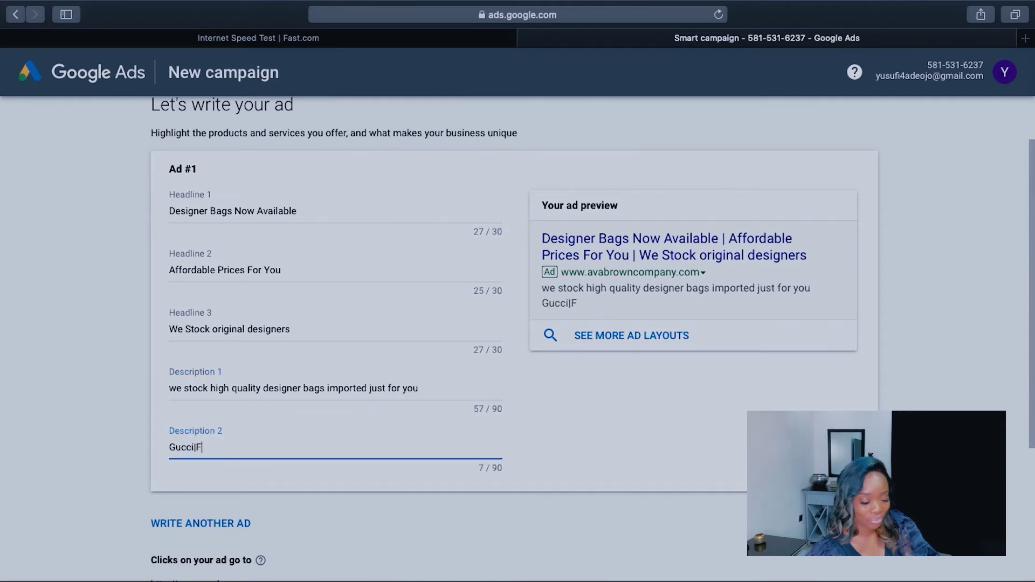
{"action": "type", "text": "endi|D&G|YSL|Balenciaga|Nine West|Prada"}
{"action": "scroll", "coordinate": [663, 500], "scroll_direction": "down", "scroll_amount": 3}
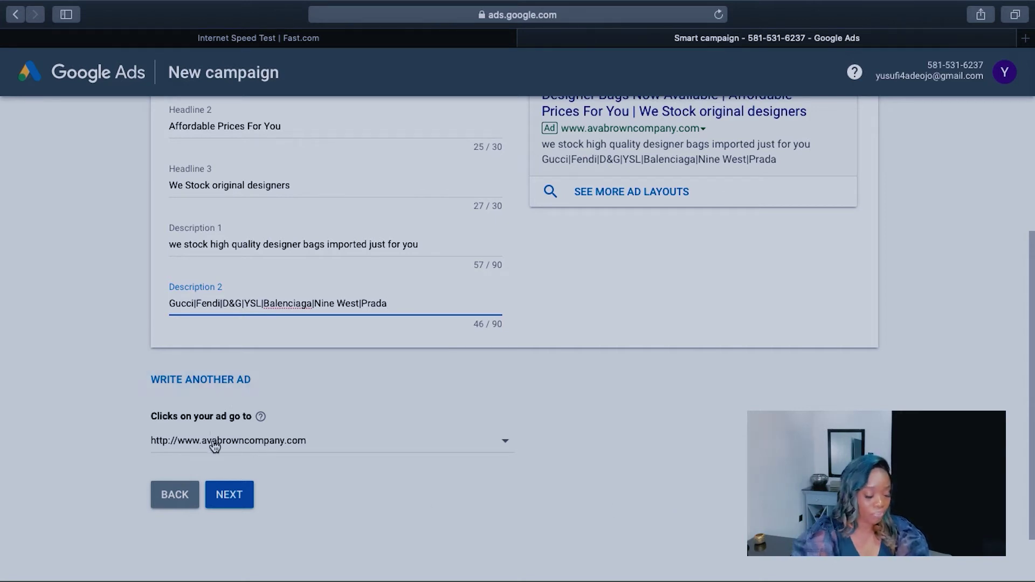
{"action": "mouse_move", "coordinate": [262, 420]}
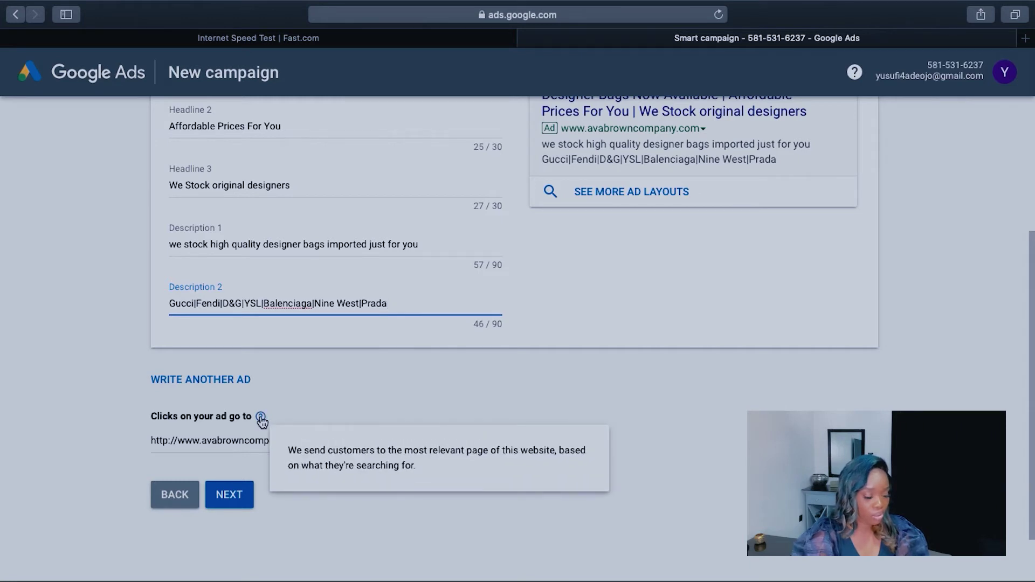
{"action": "left_click", "coordinate": [502, 447]}
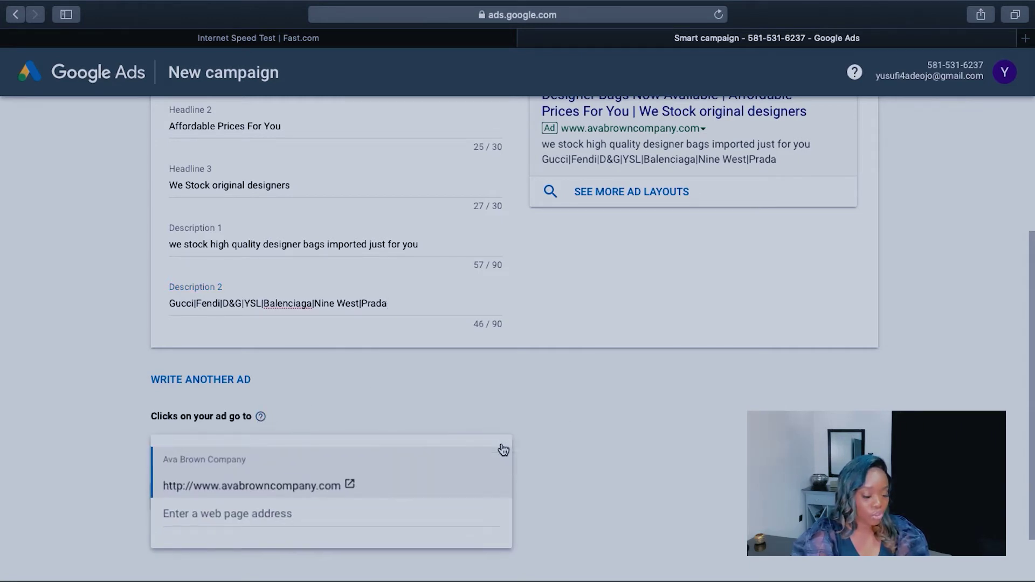
{"action": "left_click", "coordinate": [81, 386]}
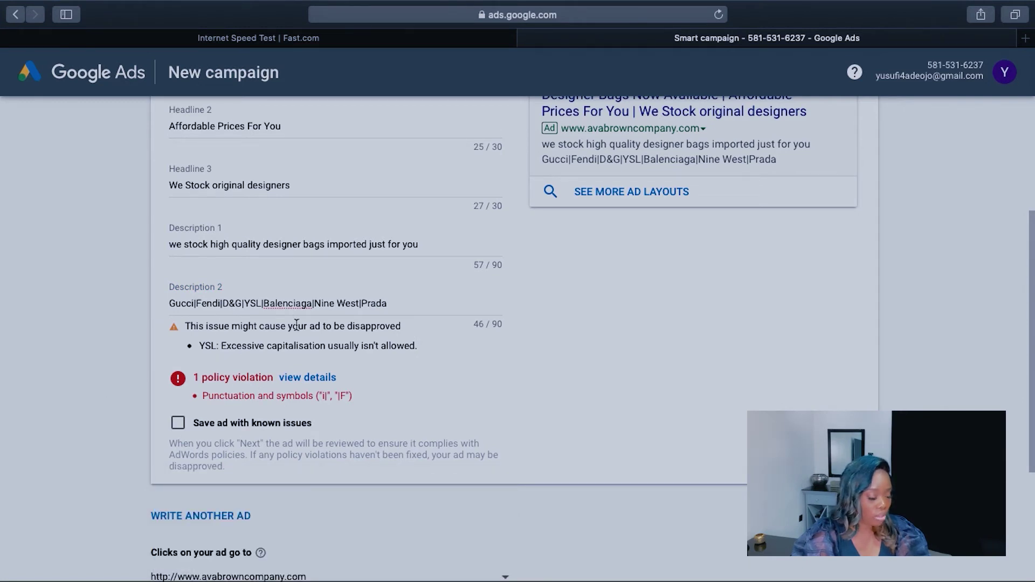
Step: Lowercase YSL to 'ysl' and replace the vertical-bar separators in Description 2 with commas
{"action": "double_click", "coordinate": [260, 304]}
{"action": "type", "text": "ysl"}
{"action": "left_click", "coordinate": [197, 304]}
{"action": "key", "text": "BackSpace"}
{"action": "type", "text": ","}
{"action": "key", "text": "alt+Right"}
{"action": "key", "text": "Delete"}
{"action": "type", "text": ","}
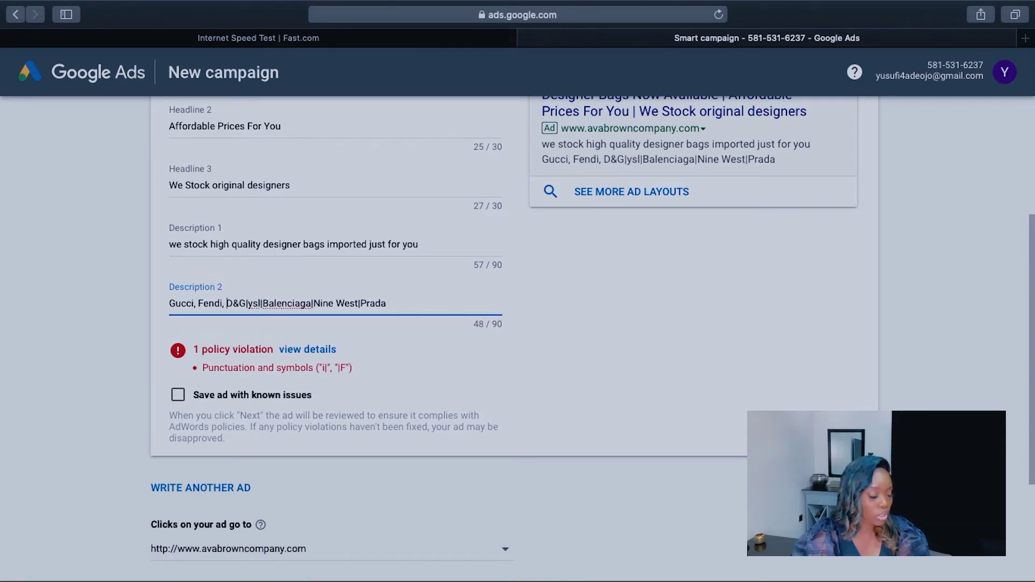
{"action": "key", "text": "alt+Right"}
{"action": "key", "text": "Delete"}
{"action": "type", "text": ","}
{"action": "key", "text": "alt+Right"}
{"action": "key", "text": "Delete"}
{"action": "type", "text": ","}
{"action": "key", "text": "alt+Right"}
{"action": "key", "text": "Delete"}
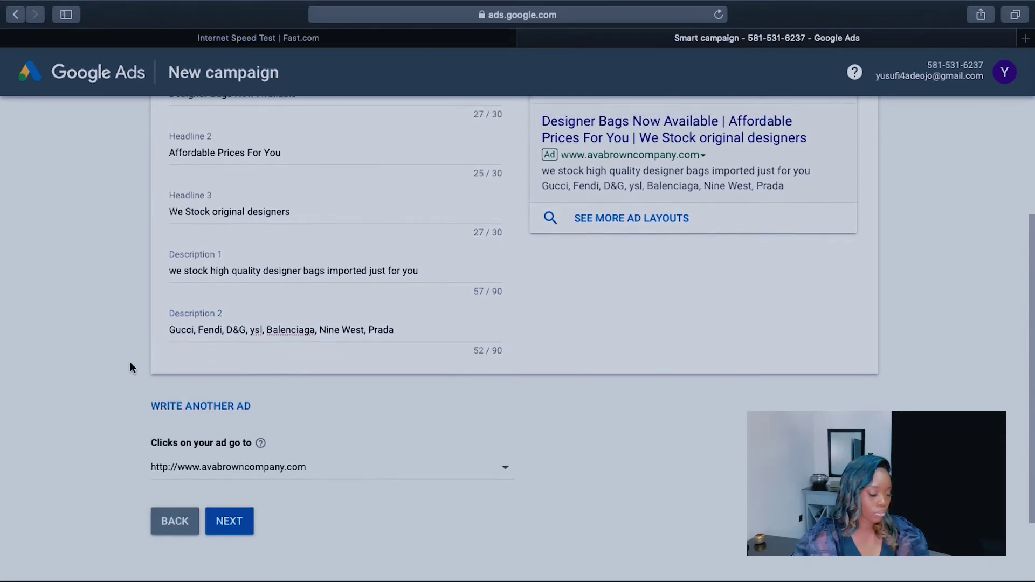
{"action": "scroll", "coordinate": [131, 365], "scroll_direction": "down", "scroll_amount": 2}
Step: Continue to the Get phone calls step and enter the Nigerian business phone number
{"action": "left_click", "coordinate": [231, 447]}
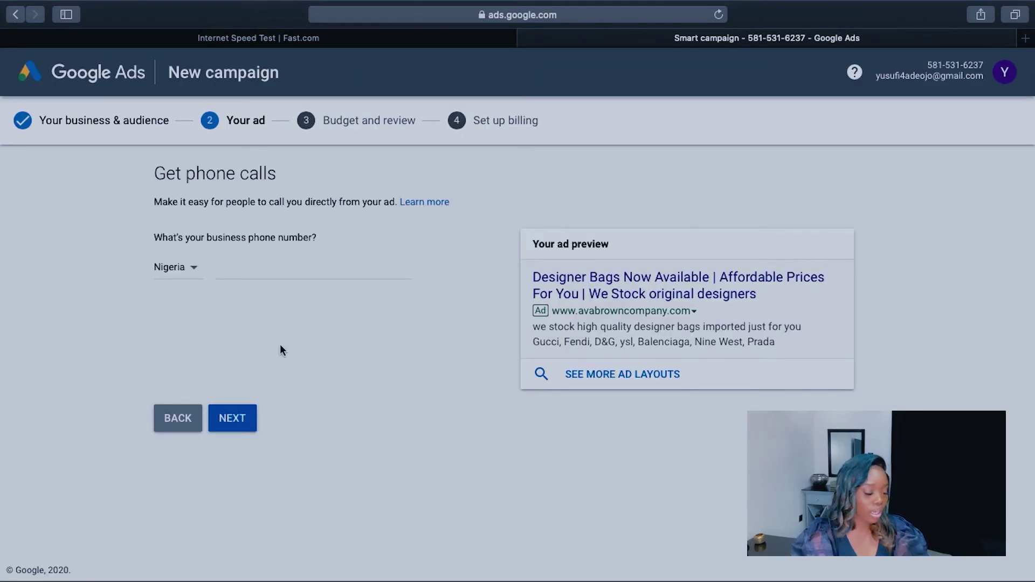
{"action": "left_click", "coordinate": [247, 269]}
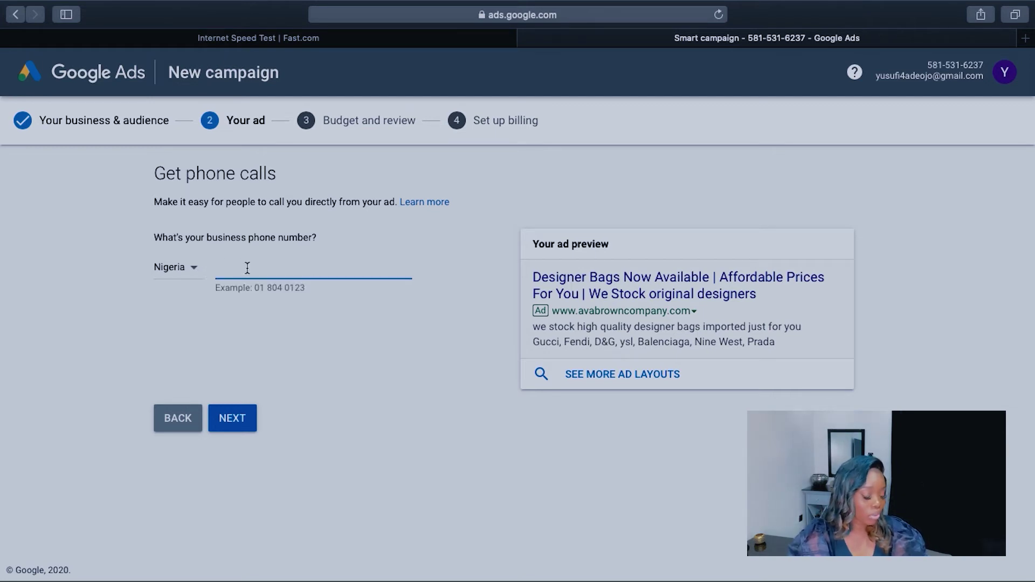
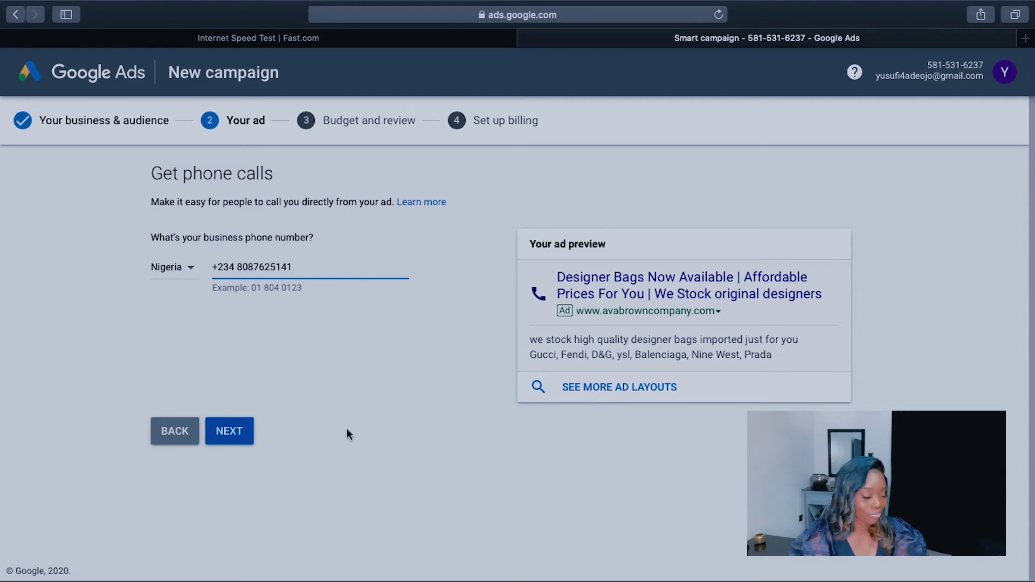
Step: Continue to the budget step and keep US Dollar (US$) as the budget currency
{"action": "left_click", "coordinate": [246, 438]}
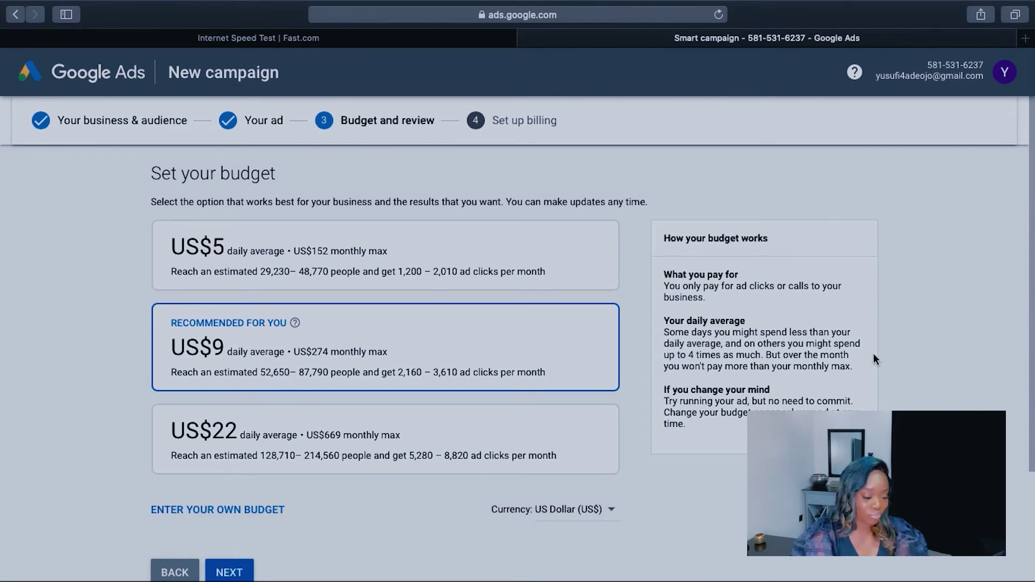
{"action": "scroll", "coordinate": [874, 358], "scroll_direction": "down", "scroll_amount": 2}
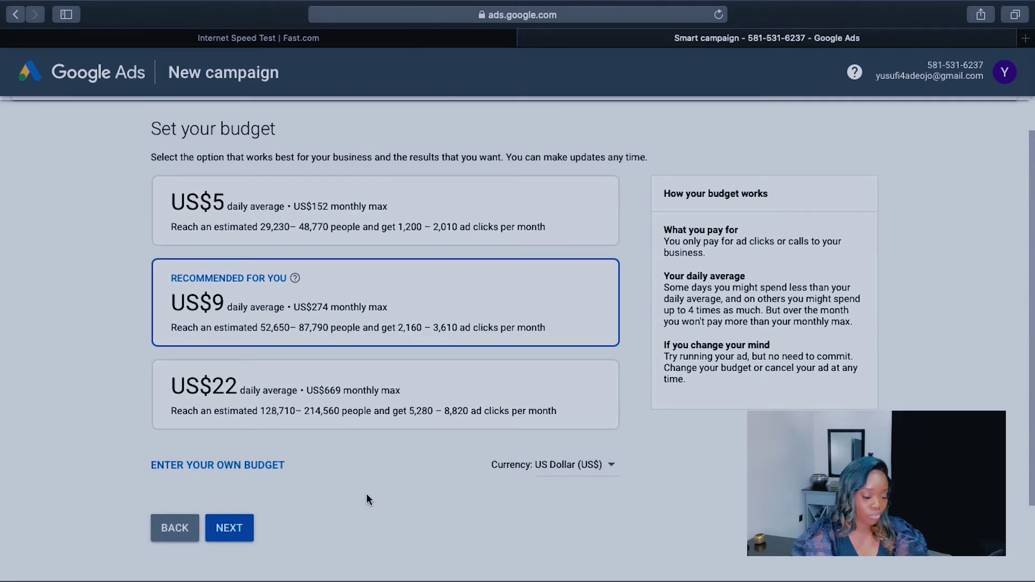
{"action": "left_click", "coordinate": [608, 465]}
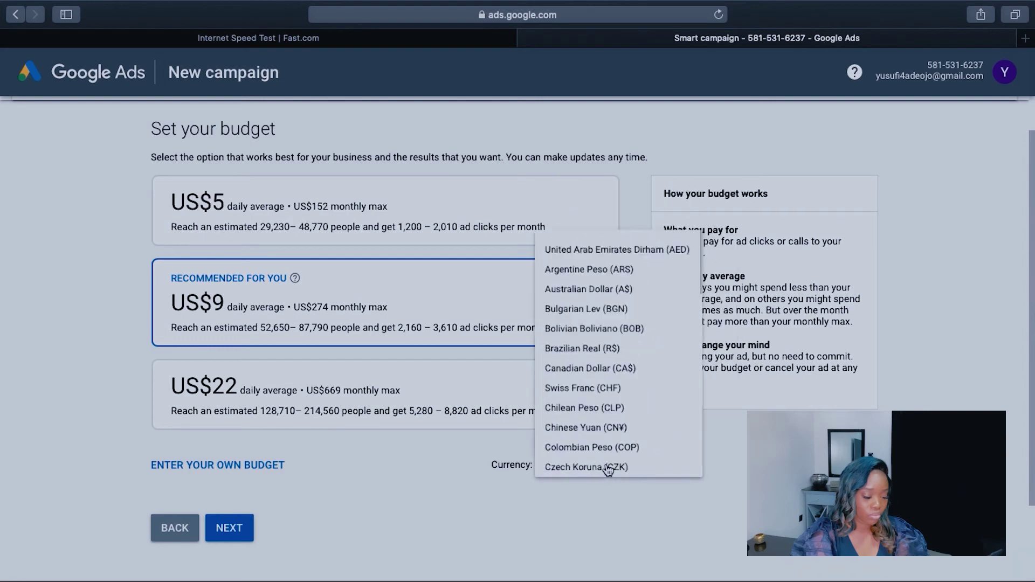
{"action": "scroll", "coordinate": [619, 328], "scroll_direction": "up", "scroll_amount": 3}
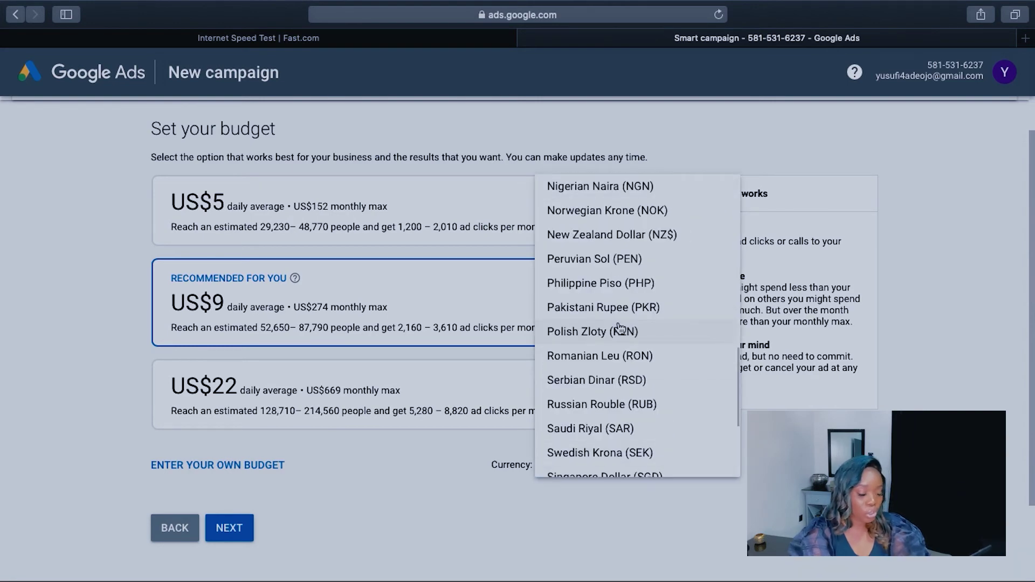
{"action": "scroll", "coordinate": [619, 330], "scroll_direction": "up", "scroll_amount": 2}
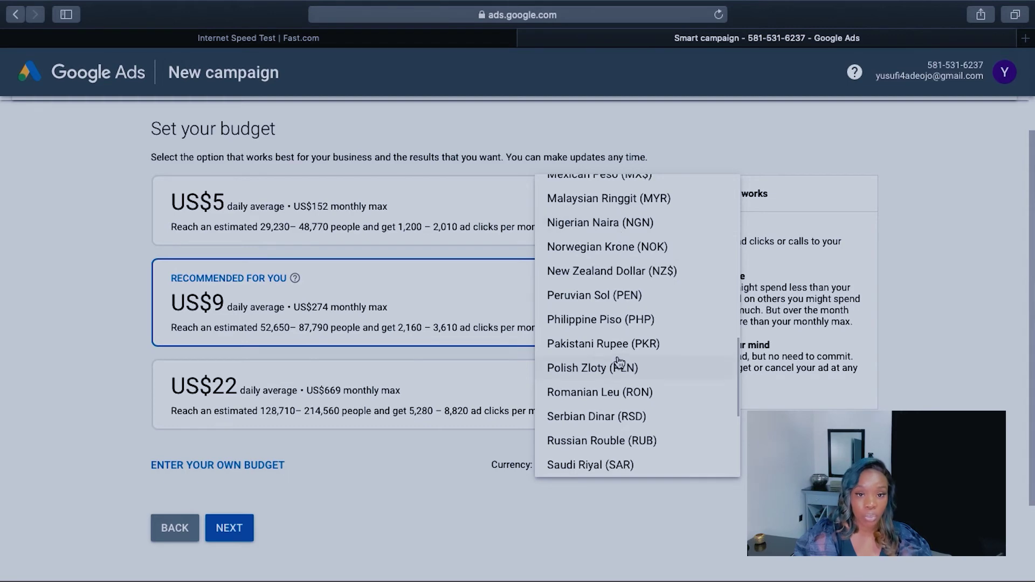
{"action": "scroll", "coordinate": [620, 362], "scroll_direction": "down", "scroll_amount": 5}
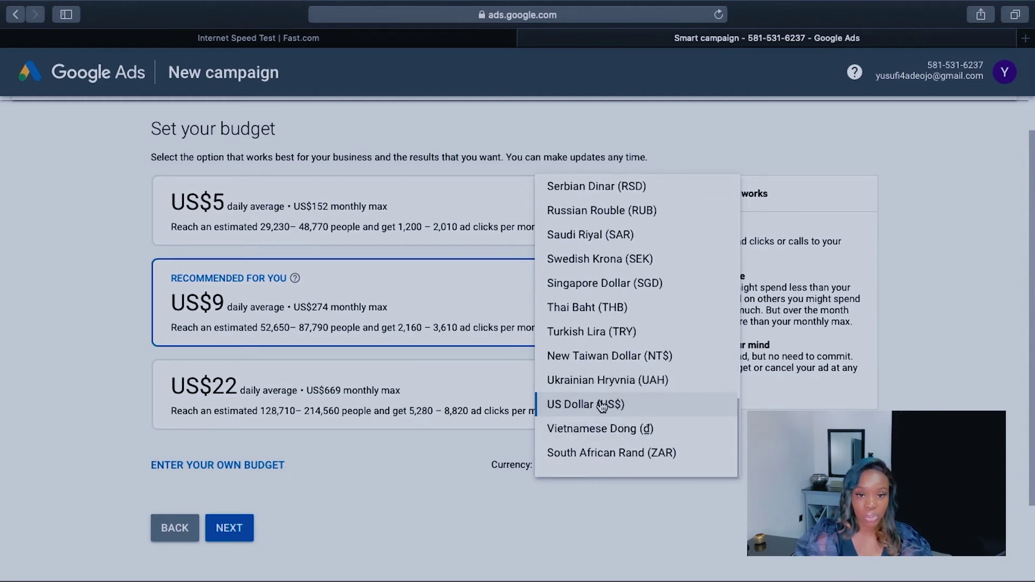
{"action": "left_click", "coordinate": [601, 407]}
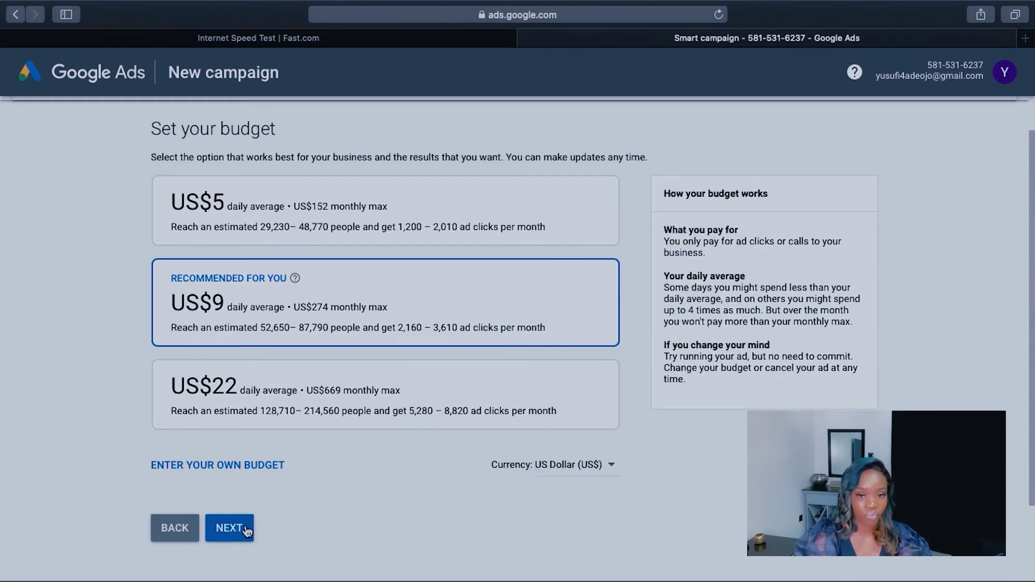
Step: Open the campaign review and scroll through the US$9.00 daily budget, ad, keywords and phone calls
{"action": "left_click", "coordinate": [231, 528]}
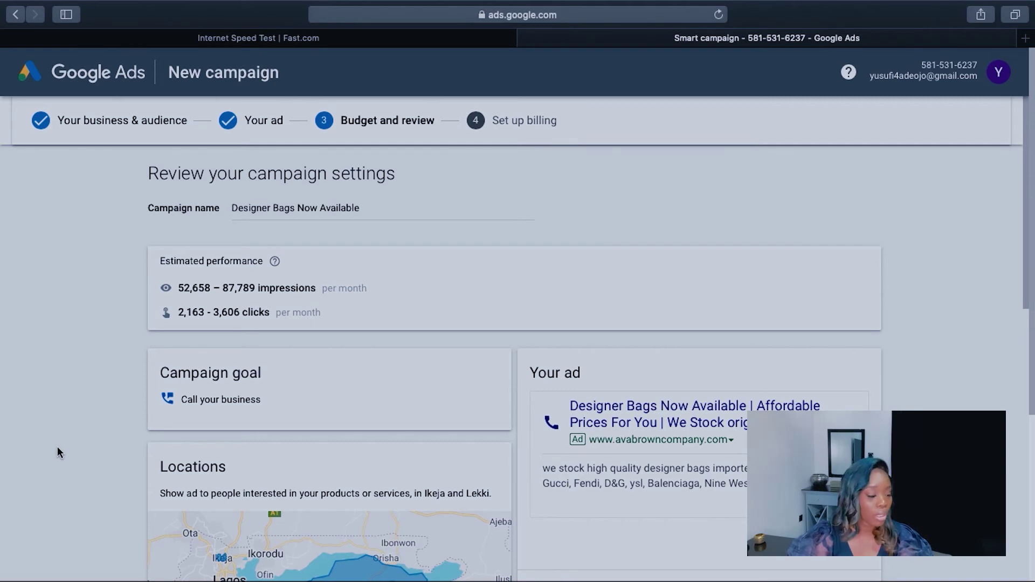
{"action": "scroll", "coordinate": [58, 449], "scroll_direction": "down", "scroll_amount": 3}
{"action": "scroll", "coordinate": [57, 450], "scroll_direction": "down", "scroll_amount": 2}
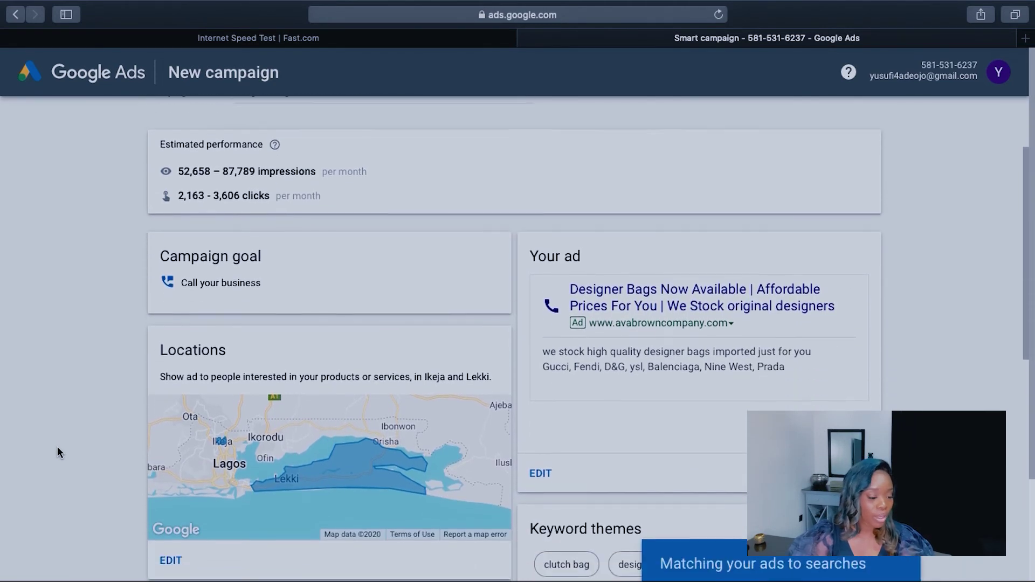
{"action": "scroll", "coordinate": [57, 450], "scroll_direction": "down", "scroll_amount": 2}
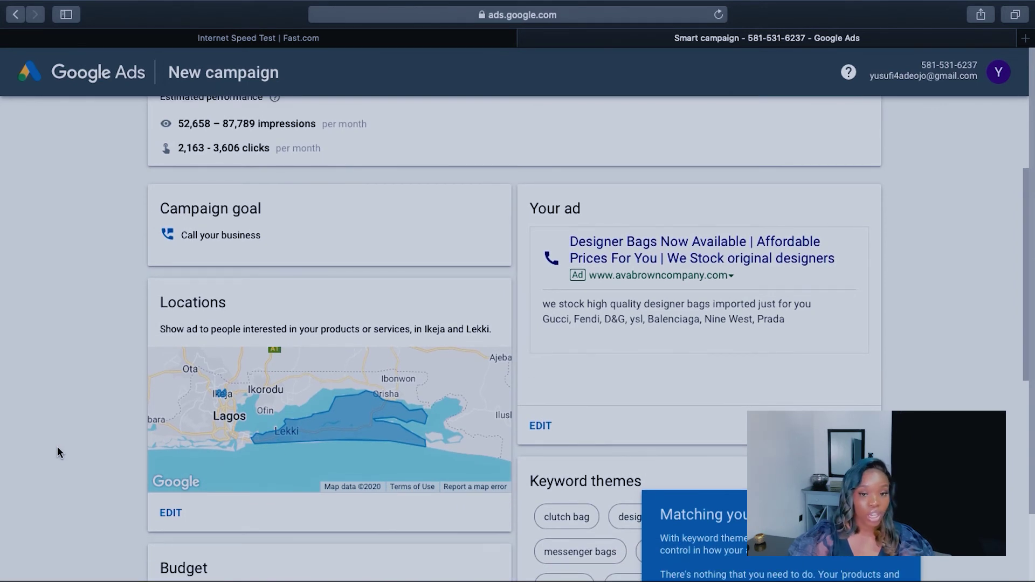
{"action": "scroll", "coordinate": [57, 451], "scroll_direction": "up", "scroll_amount": 1}
{"action": "scroll", "coordinate": [56, 454], "scroll_direction": "down", "scroll_amount": 2}
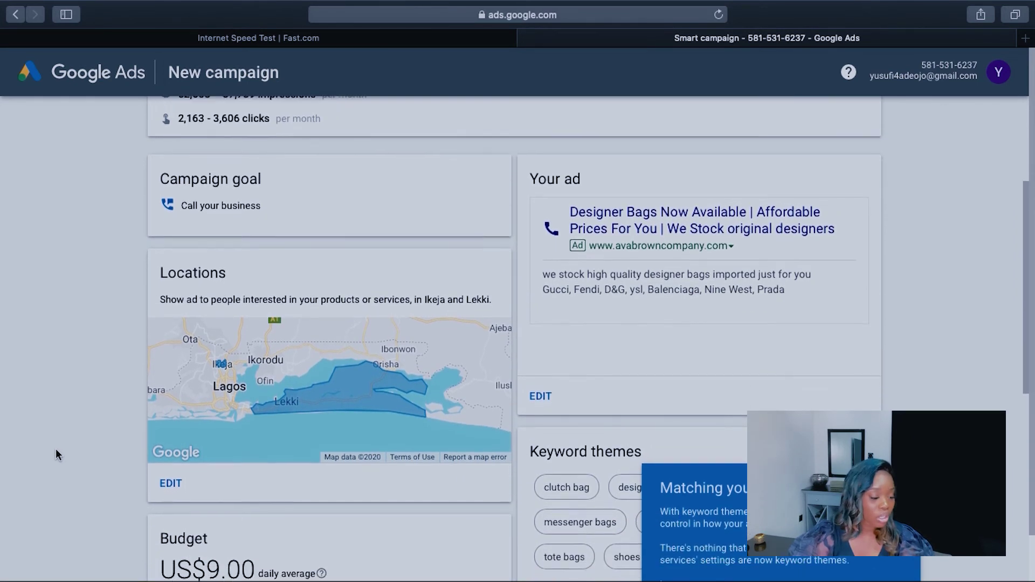
{"action": "scroll", "coordinate": [57, 453], "scroll_direction": "down", "scroll_amount": 5}
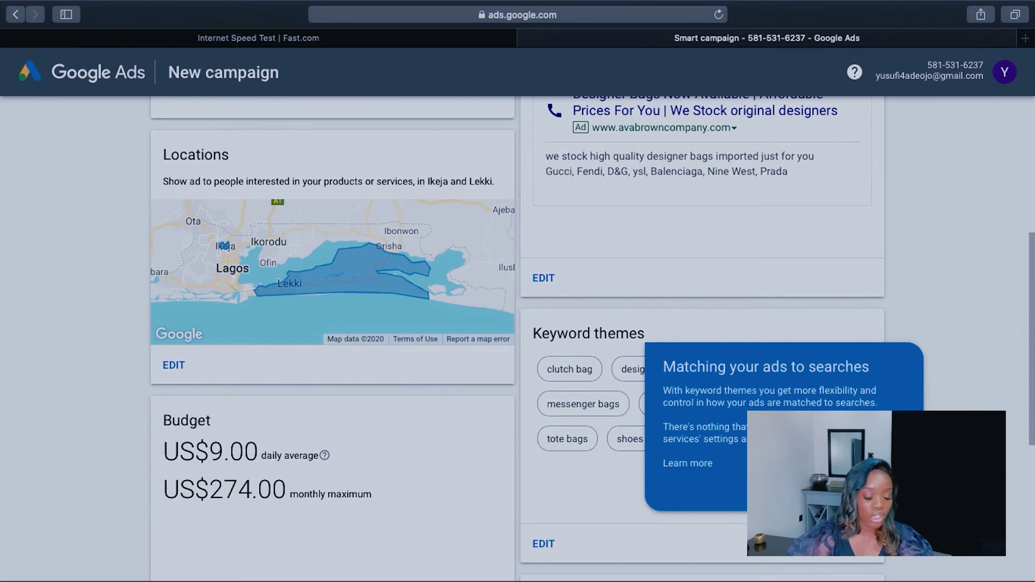
{"action": "scroll", "coordinate": [518, 339], "scroll_direction": "down", "scroll_amount": 4}
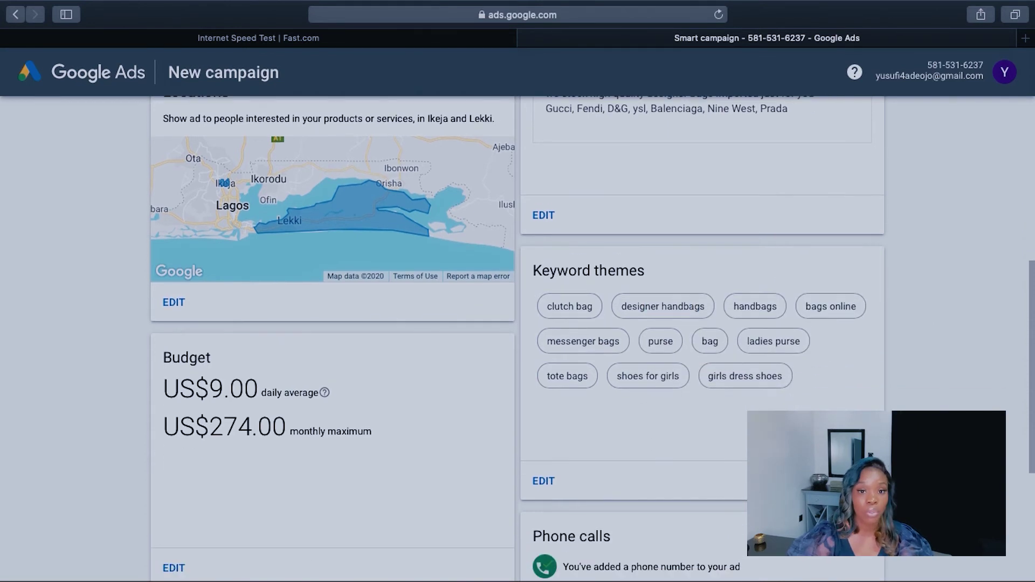
{"action": "scroll", "coordinate": [518, 339], "scroll_direction": "down", "scroll_amount": 3}
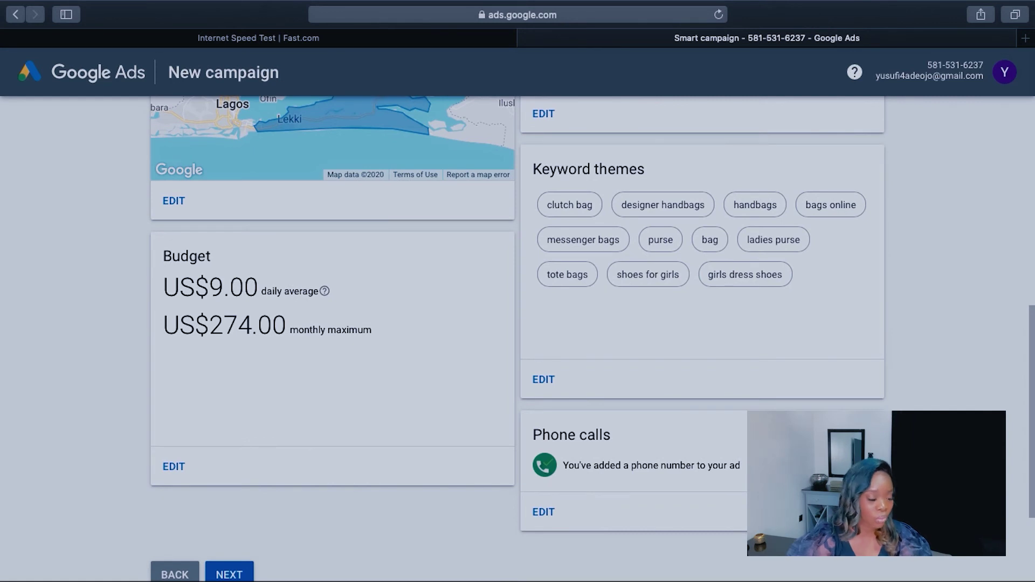
{"action": "scroll", "coordinate": [517, 338], "scroll_direction": "down", "scroll_amount": 2}
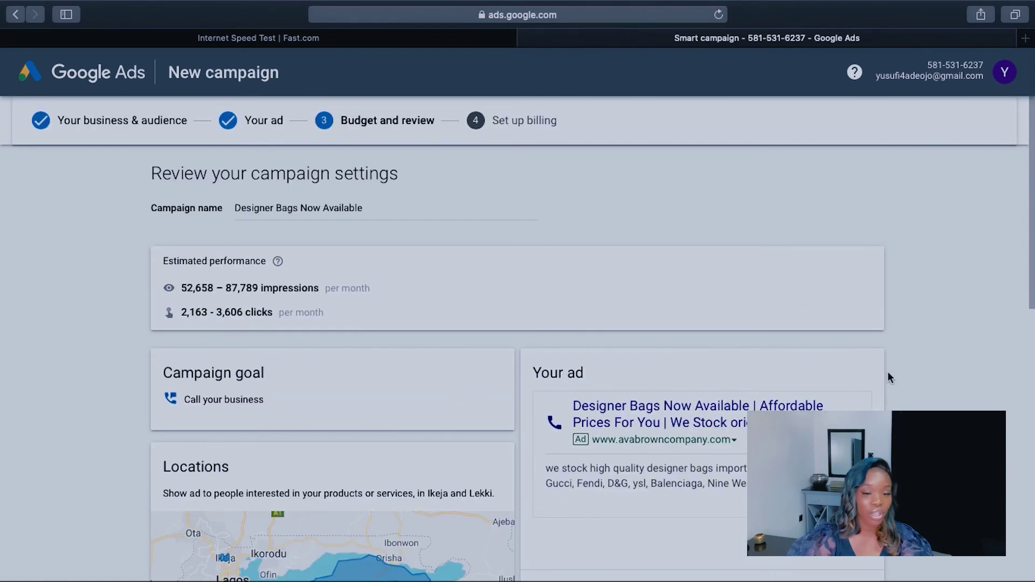
{"action": "scroll", "coordinate": [889, 377], "scroll_direction": "down", "scroll_amount": 2}
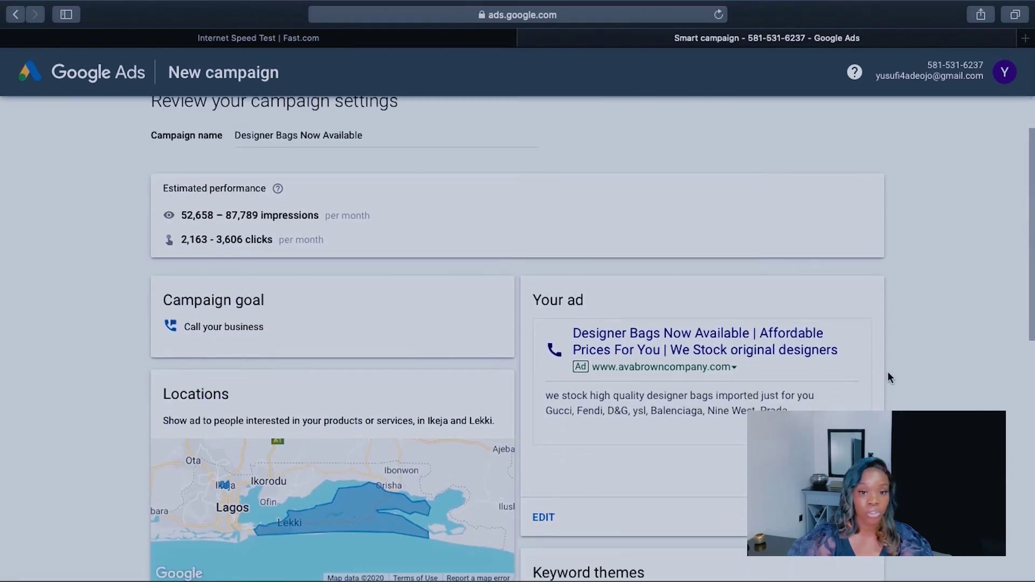
{"action": "scroll", "coordinate": [888, 376], "scroll_direction": "down", "scroll_amount": 10}
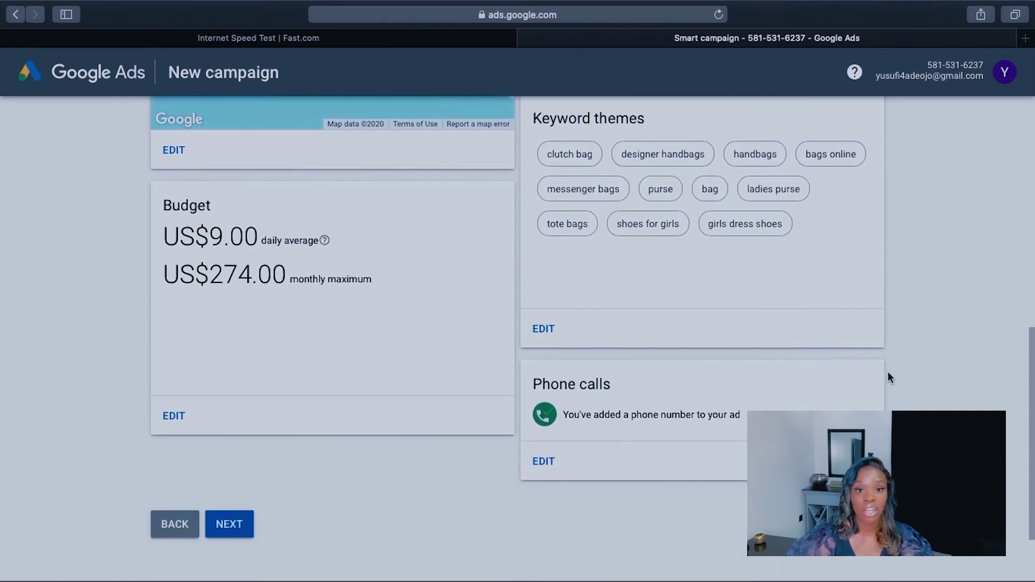
{"action": "scroll", "coordinate": [890, 376], "scroll_direction": "down", "scroll_amount": 2}
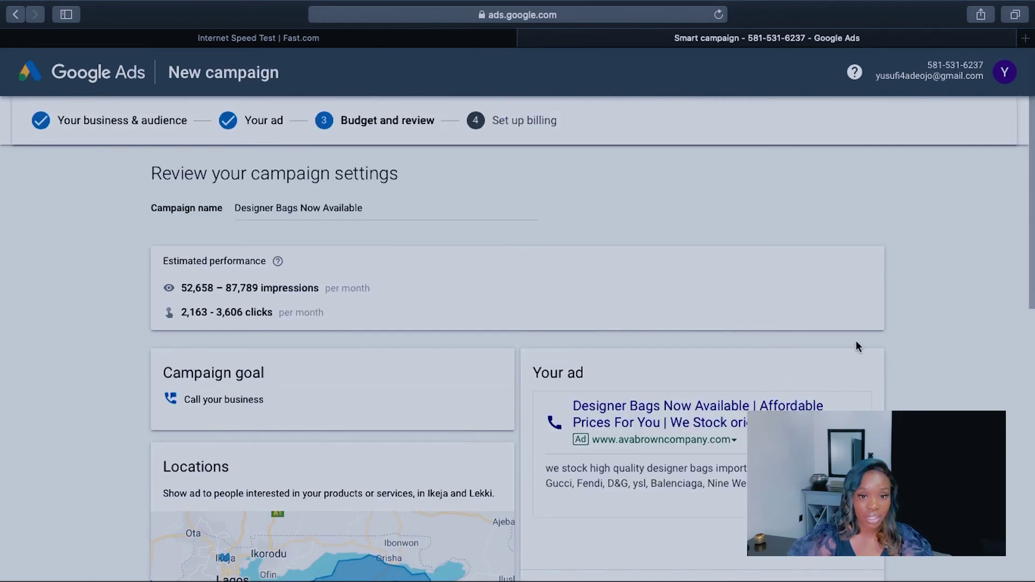
{"action": "scroll", "coordinate": [888, 375], "scroll_direction": "down", "scroll_amount": 3}
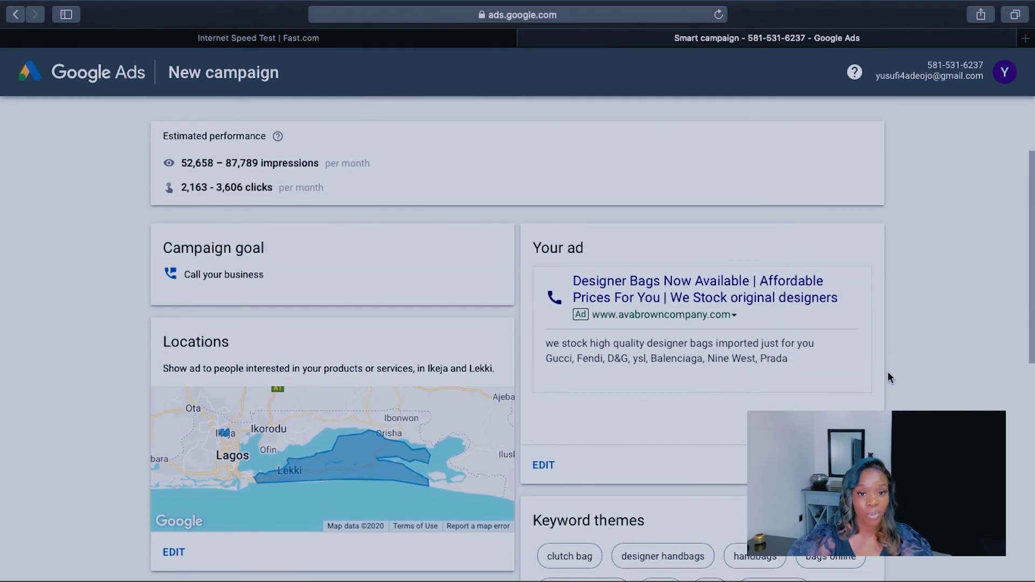
{"action": "scroll", "coordinate": [889, 376], "scroll_direction": "down", "scroll_amount": 10}
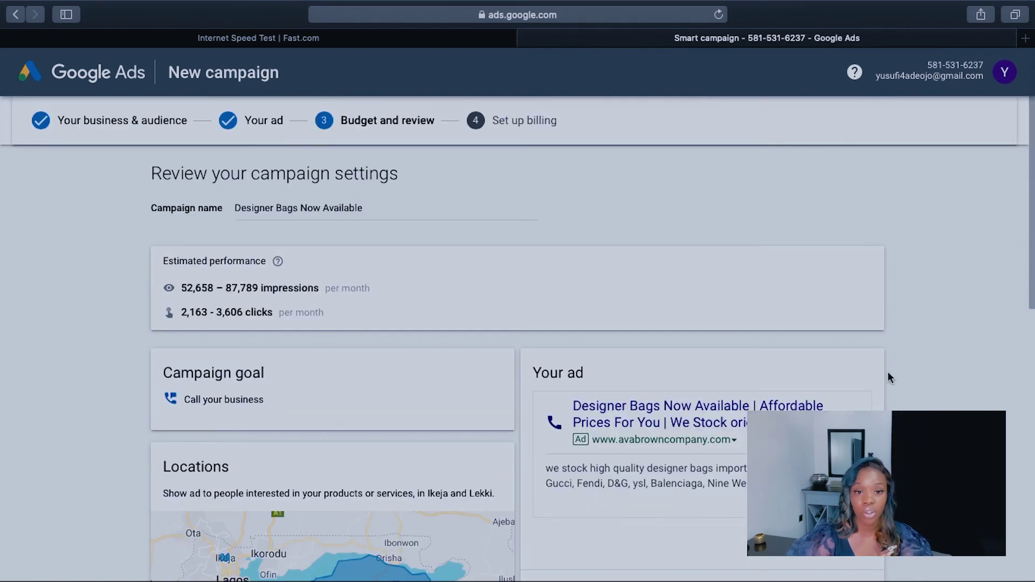
{"action": "scroll", "coordinate": [889, 376], "scroll_direction": "down", "scroll_amount": 2}
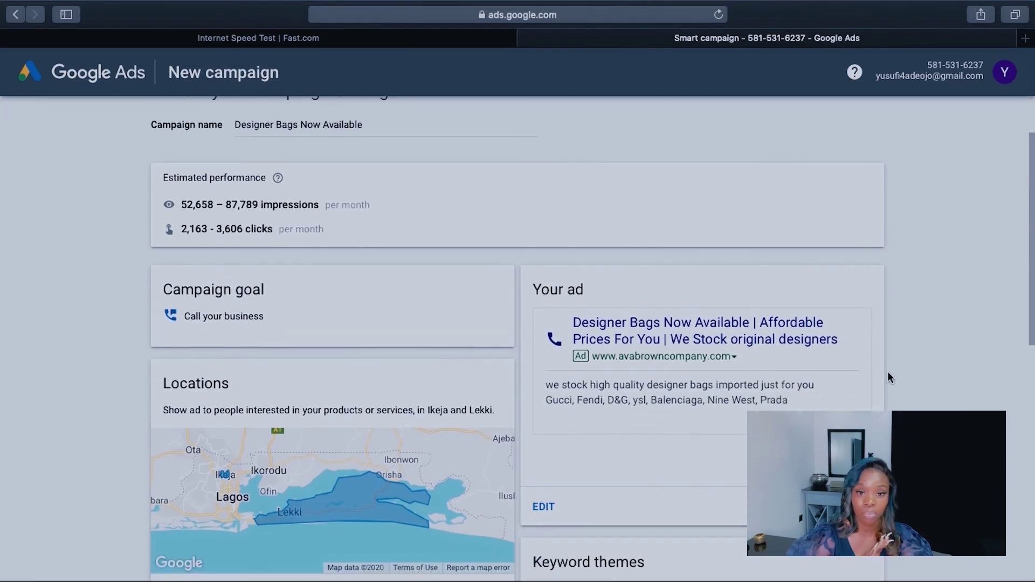
{"action": "scroll", "coordinate": [888, 376], "scroll_direction": "down", "scroll_amount": 9}
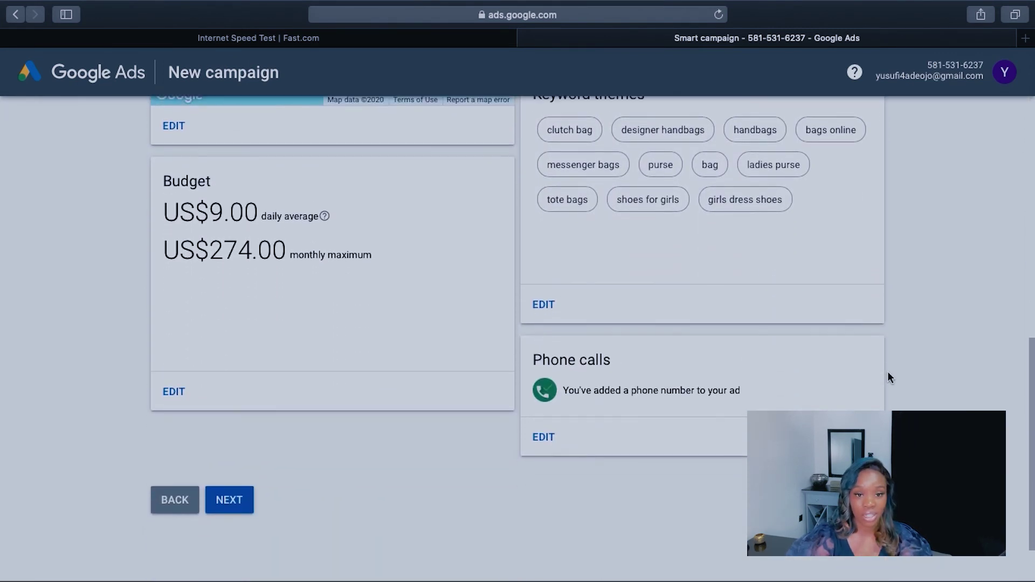
{"action": "scroll", "coordinate": [888, 376], "scroll_direction": "down", "scroll_amount": 2}
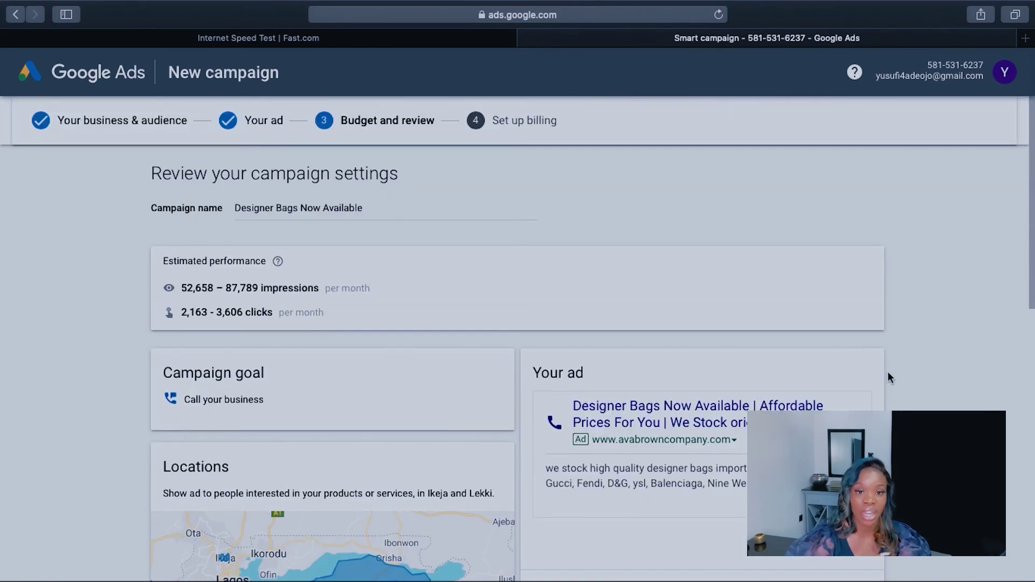
{"action": "scroll", "coordinate": [887, 371], "scroll_direction": "down", "scroll_amount": 2}
{"action": "scroll", "coordinate": [888, 377], "scroll_direction": "down", "scroll_amount": 10}
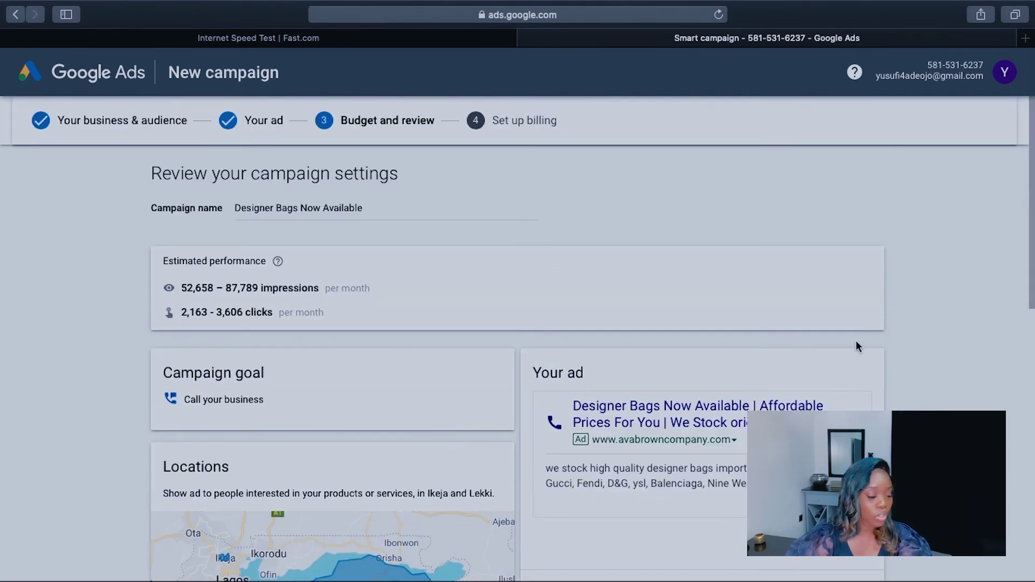
{"action": "scroll", "coordinate": [887, 372], "scroll_direction": "down", "scroll_amount": 2}
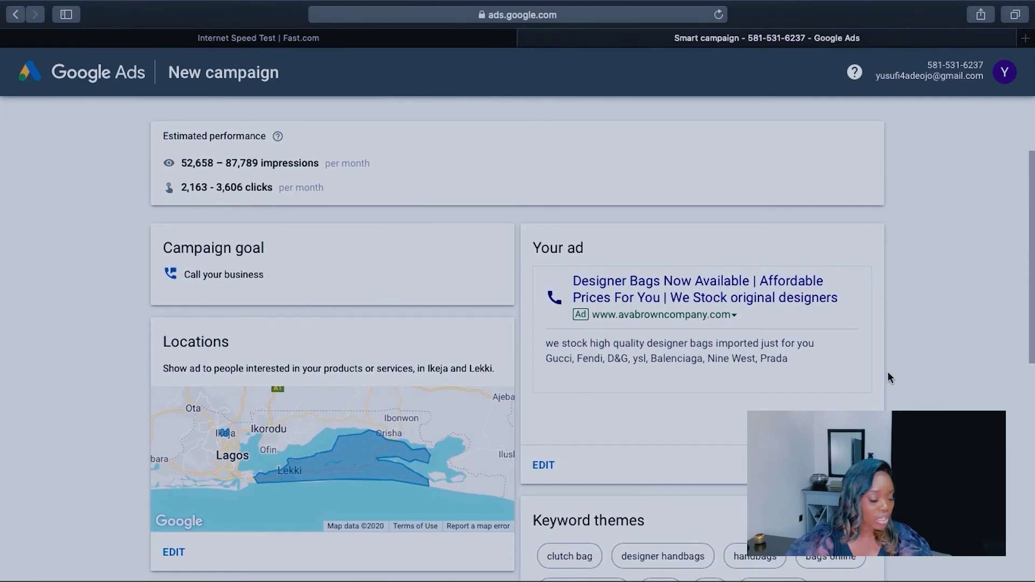
{"action": "scroll", "coordinate": [887, 373], "scroll_direction": "down", "scroll_amount": 9}
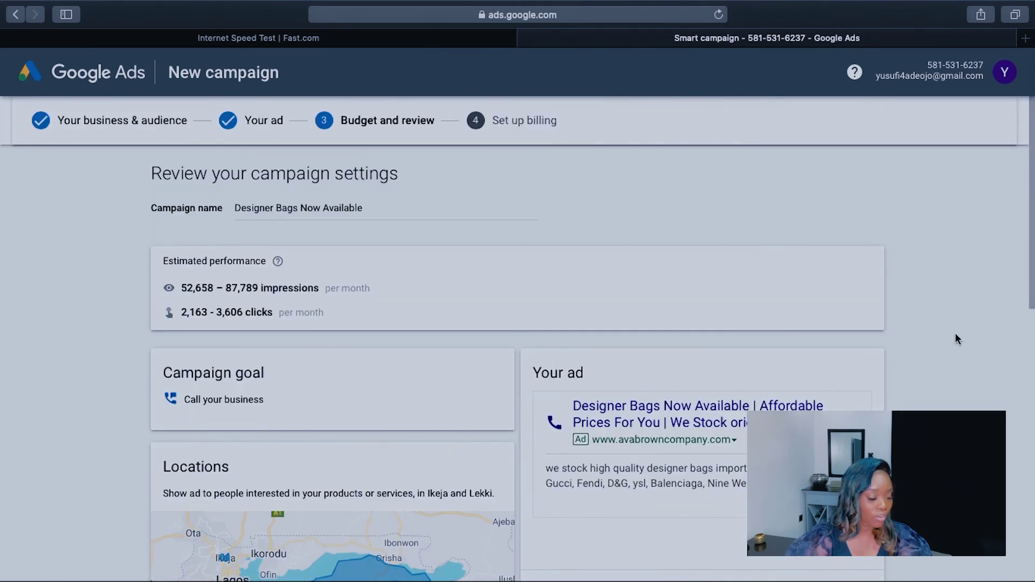
{"action": "scroll", "coordinate": [887, 371], "scroll_direction": "down", "scroll_amount": 2}
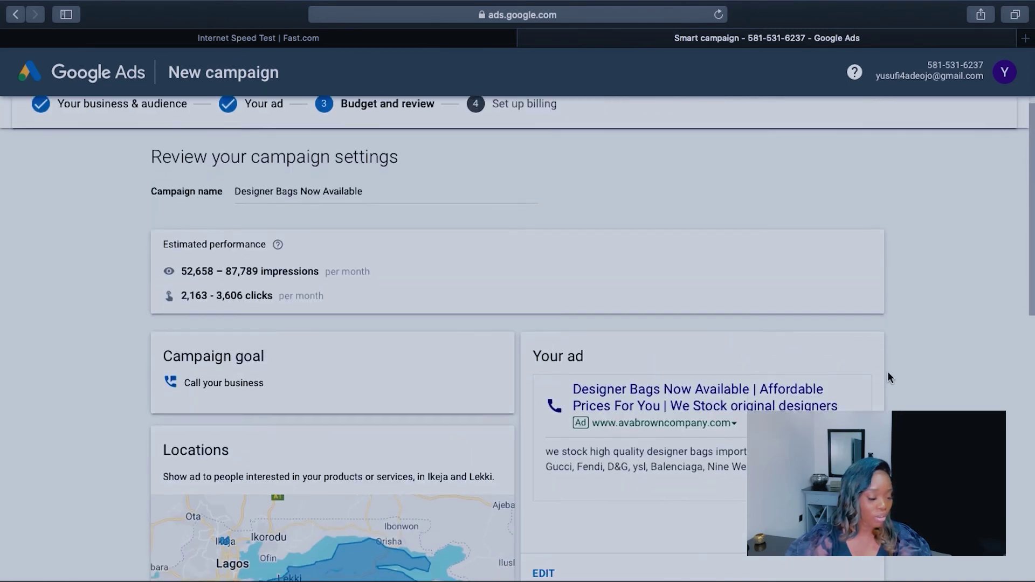
{"action": "scroll", "coordinate": [888, 378], "scroll_direction": "down", "scroll_amount": 10}
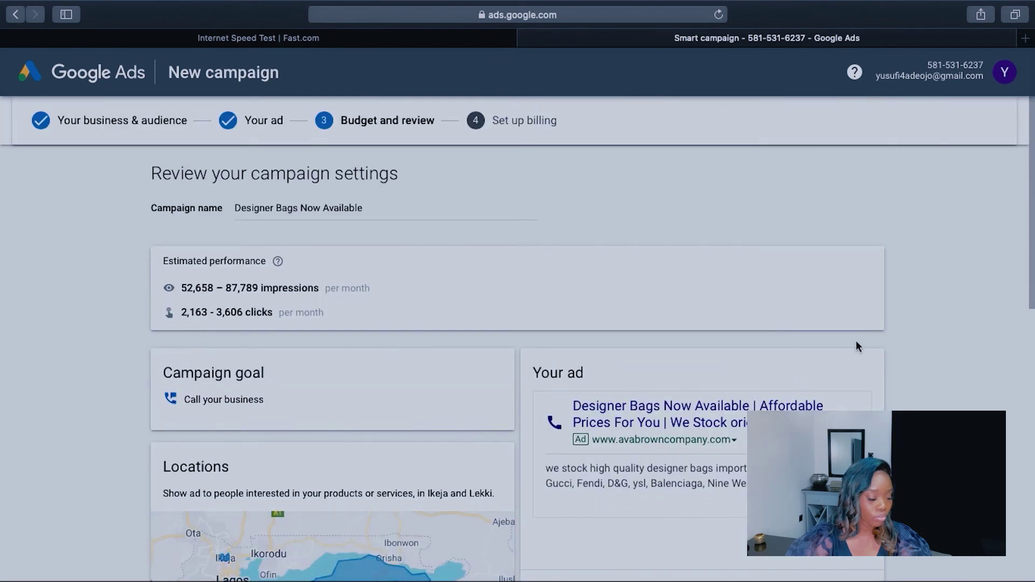
{"action": "scroll", "coordinate": [887, 374], "scroll_direction": "down", "scroll_amount": 2}
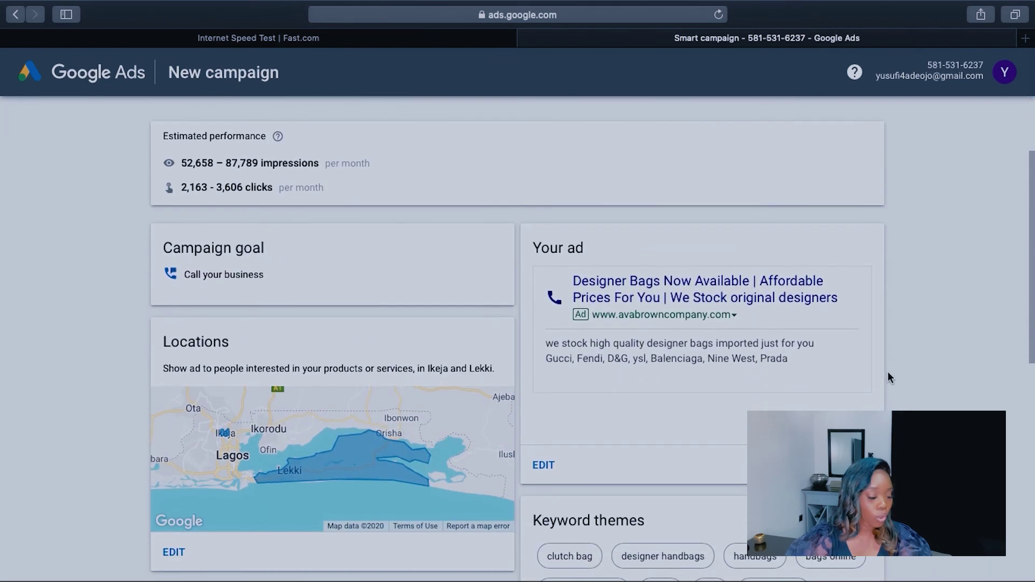
{"action": "scroll", "coordinate": [888, 377], "scroll_direction": "down", "scroll_amount": 9}
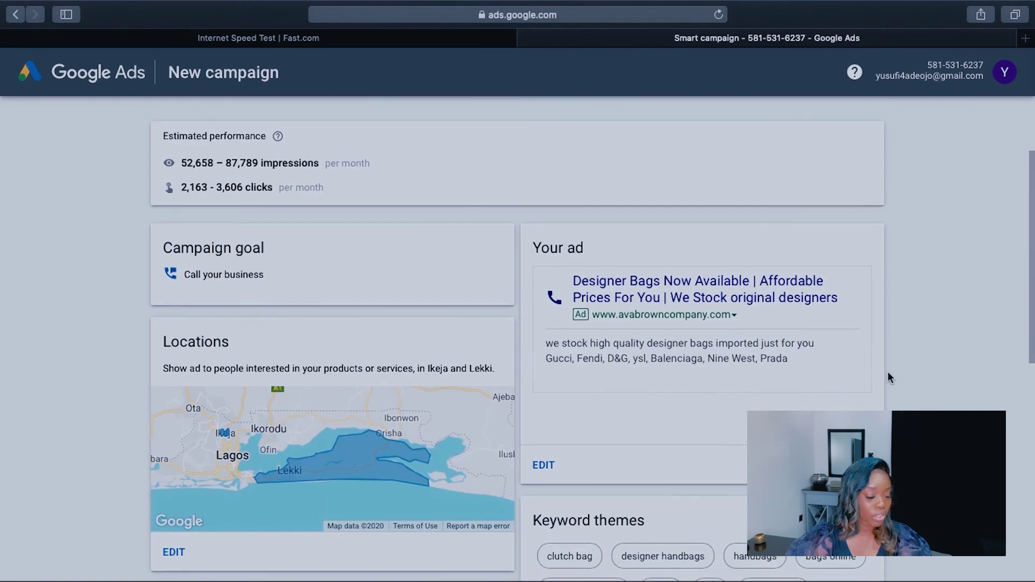
{"action": "scroll", "coordinate": [887, 373], "scroll_direction": "down", "scroll_amount": 8}
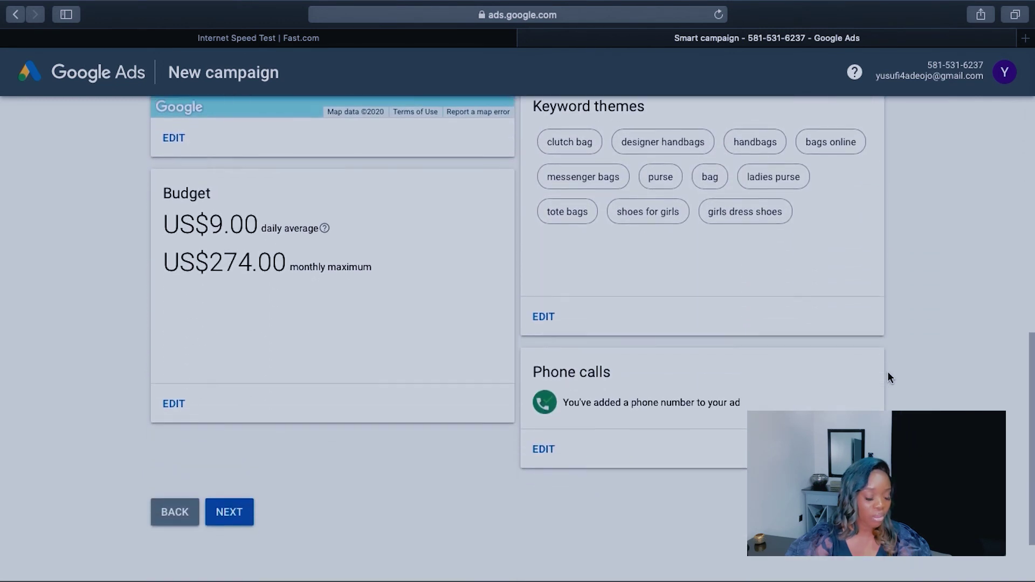
{"action": "scroll", "coordinate": [889, 377], "scroll_direction": "down", "scroll_amount": 2}
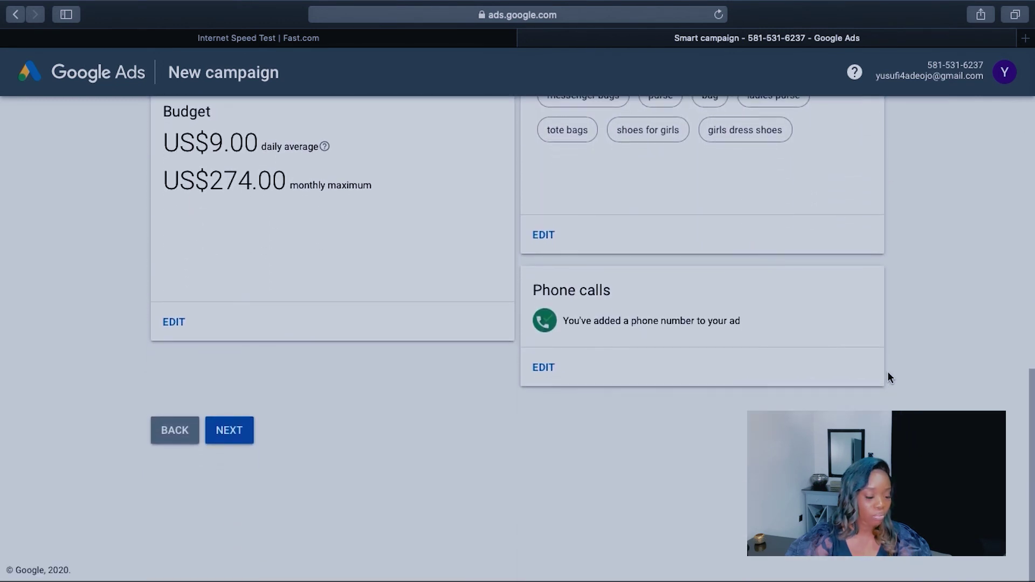
Step: Proceed to billing setup and keep Nigeria as the billing country
{"action": "left_click", "coordinate": [240, 434]}
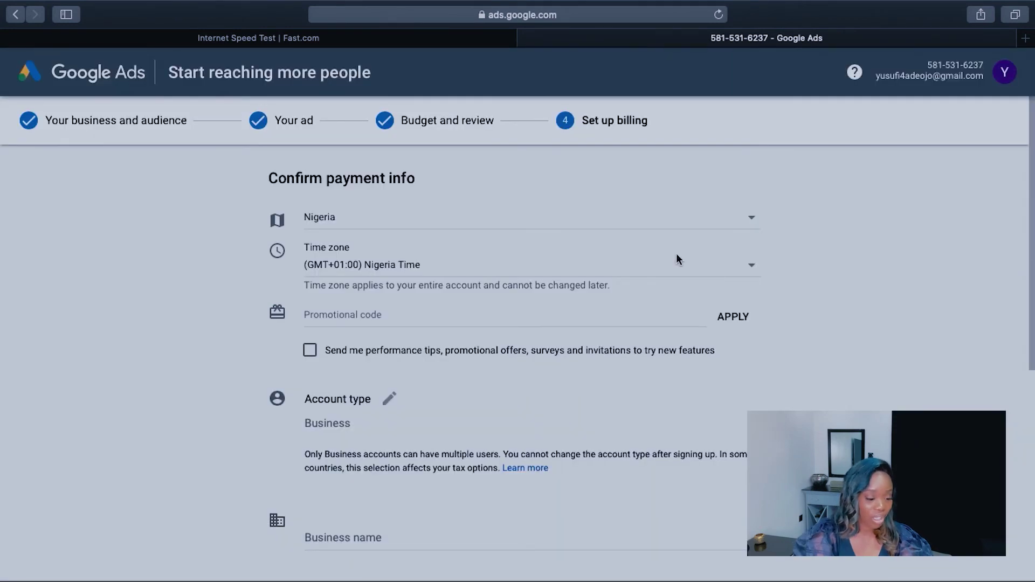
{"action": "left_click", "coordinate": [748, 227]}
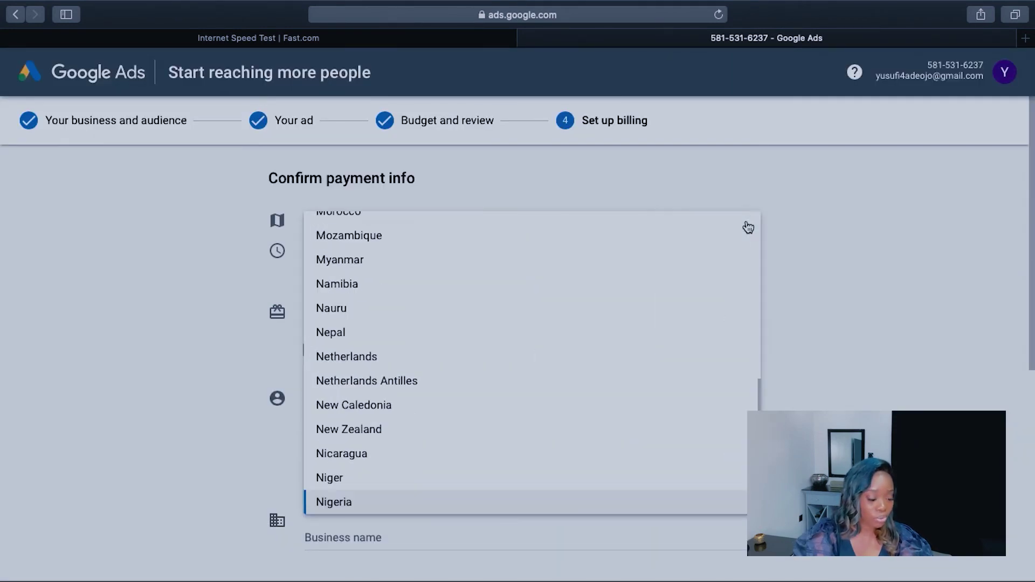
{"action": "scroll", "coordinate": [595, 401], "scroll_direction": "down", "scroll_amount": 3}
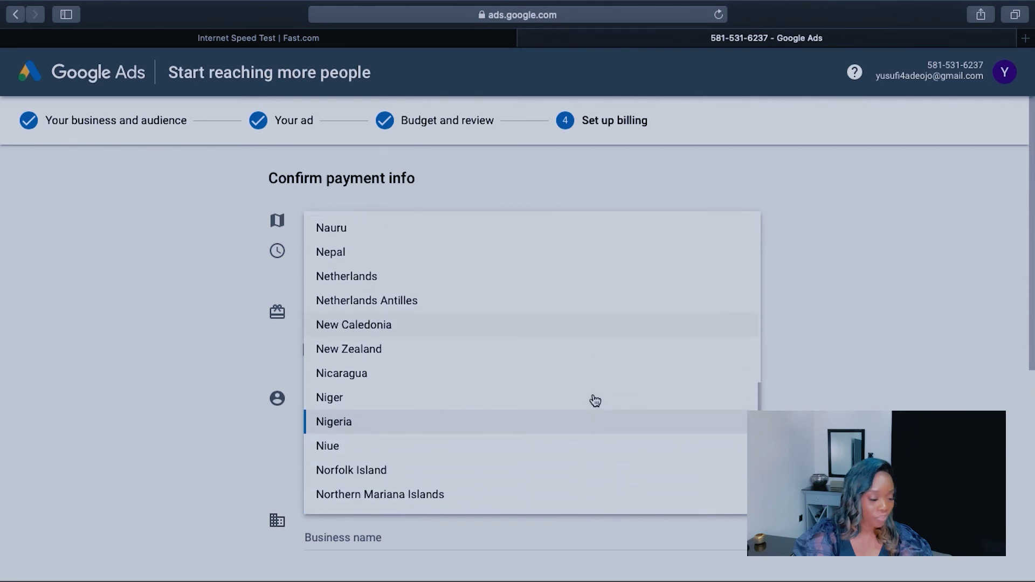
{"action": "left_click", "coordinate": [559, 418]}
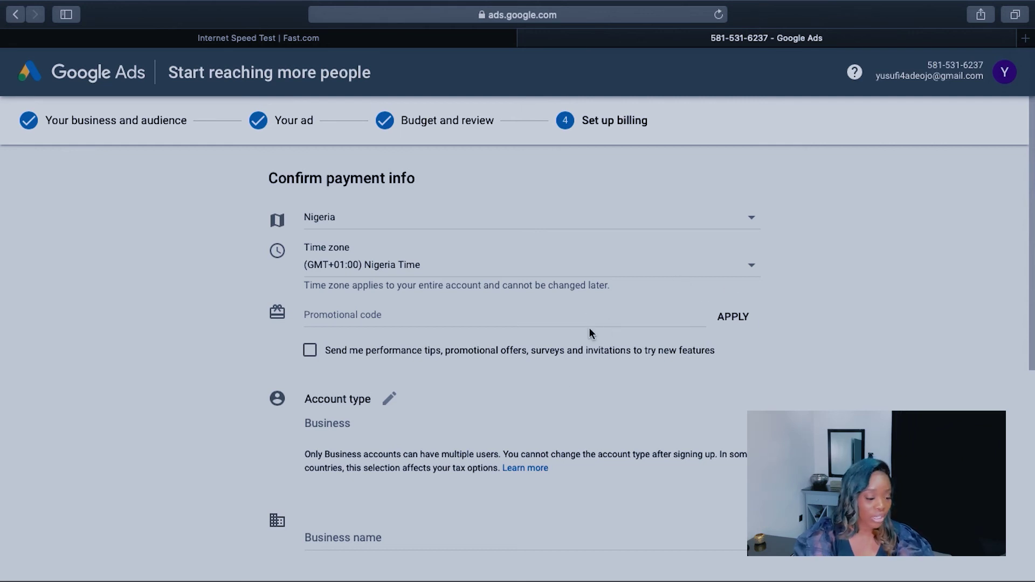
Step: Change the billing account type to Individual
{"action": "scroll", "coordinate": [559, 419], "scroll_direction": "down", "scroll_amount": 2}
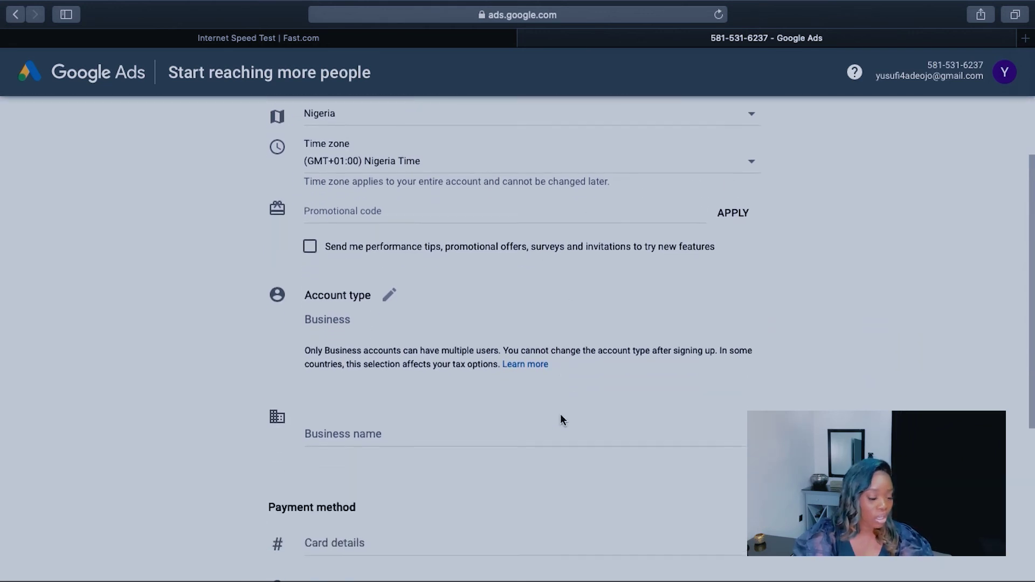
{"action": "left_click", "coordinate": [388, 287]}
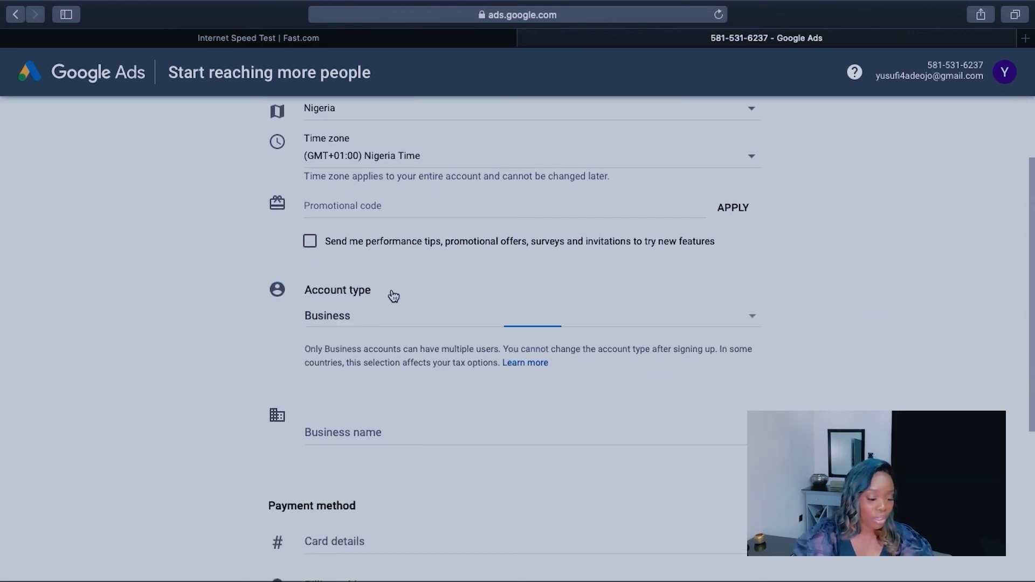
{"action": "left_click", "coordinate": [756, 316]}
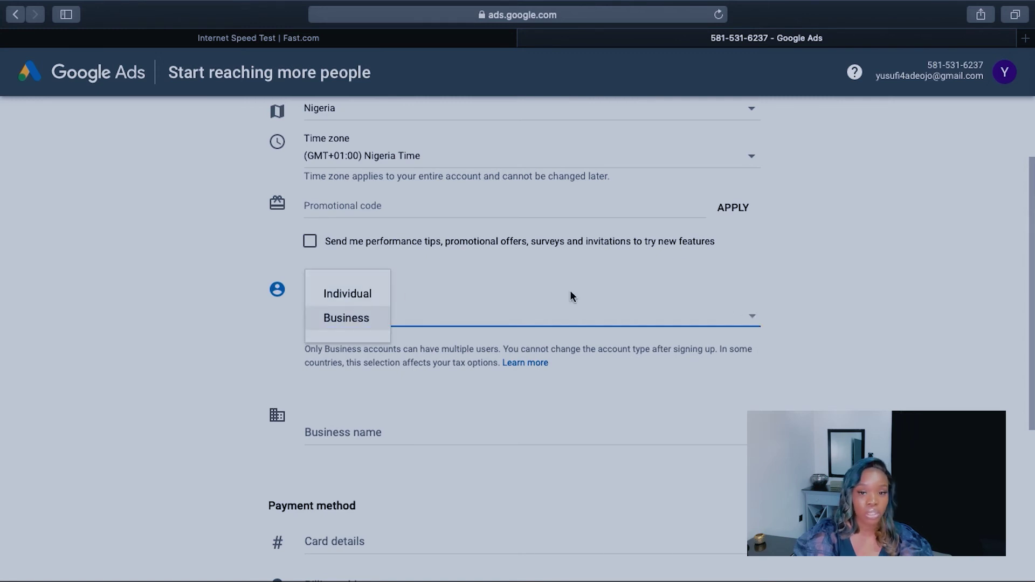
{"action": "left_click", "coordinate": [365, 293]}
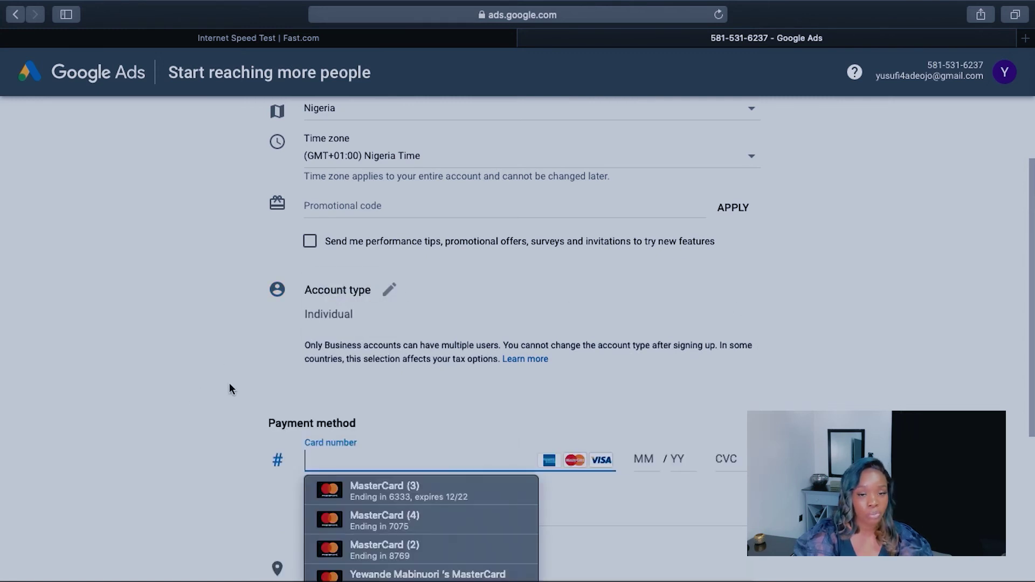
Step: Fill the payment card details from the saved MasterCard
{"action": "scroll", "coordinate": [229, 383], "scroll_direction": "down", "scroll_amount": 5}
{"action": "scroll", "coordinate": [274, 366], "scroll_direction": "down", "scroll_amount": 2}
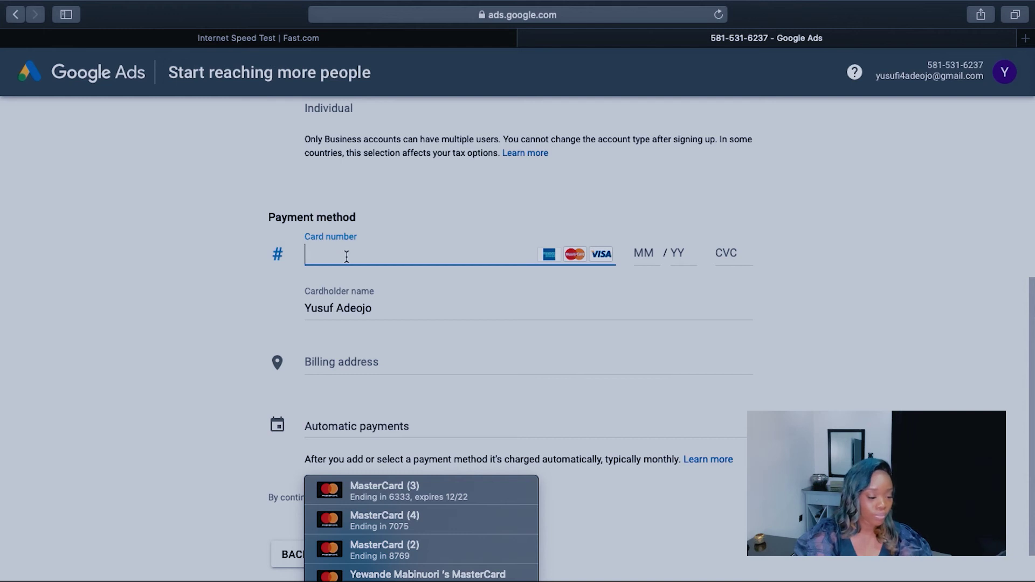
{"action": "left_click", "coordinate": [386, 499]}
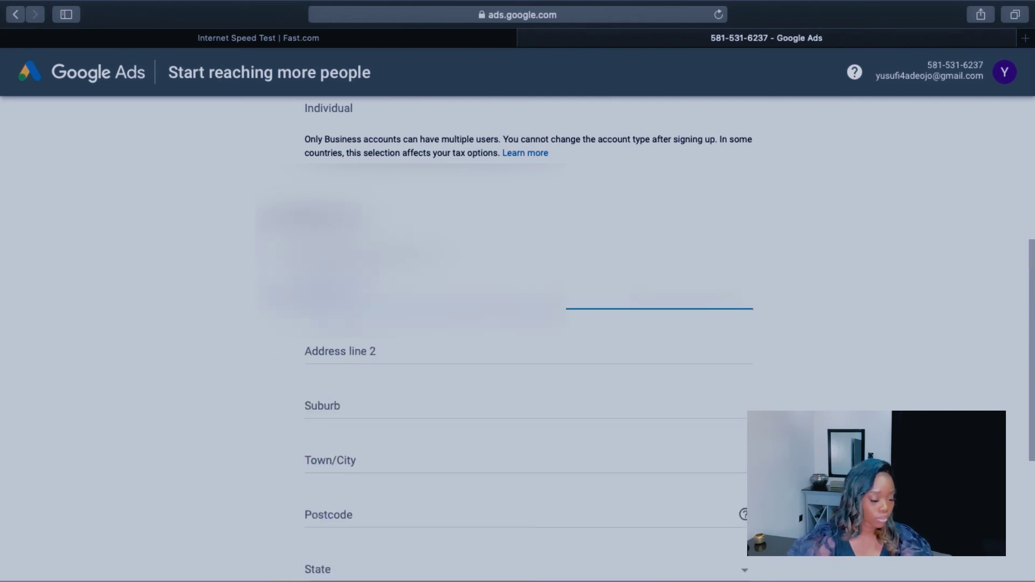
Step: Fill in the billing address line, postcode, state and town or city
{"action": "left_click", "coordinate": [387, 356]}
{"action": "type", "text": "Victoria Island La"}
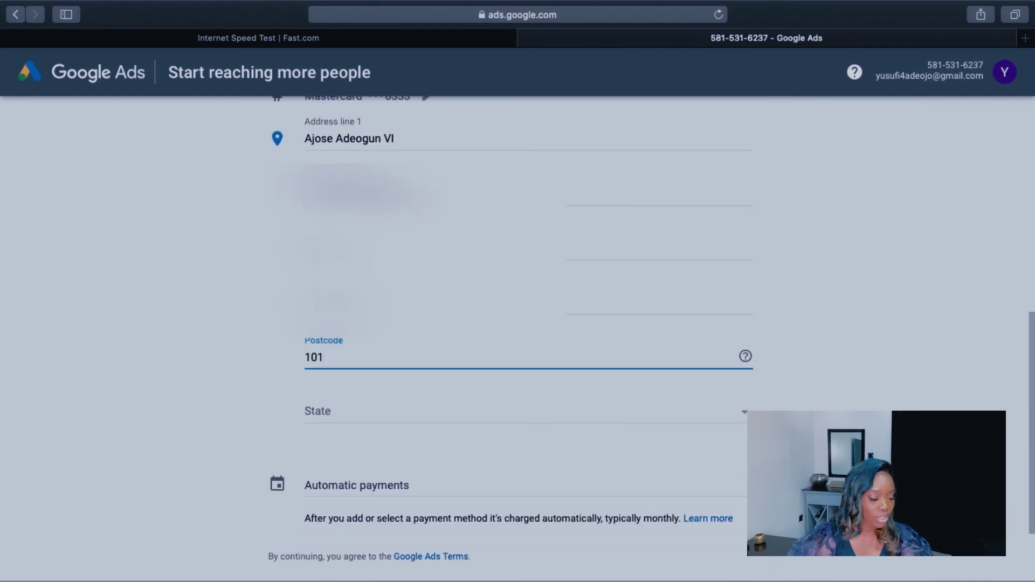
{"action": "type", "text": "102"}
{"action": "left_click", "coordinate": [347, 415]}
{"action": "scroll", "coordinate": [345, 486], "scroll_direction": "down", "scroll_amount": 5}
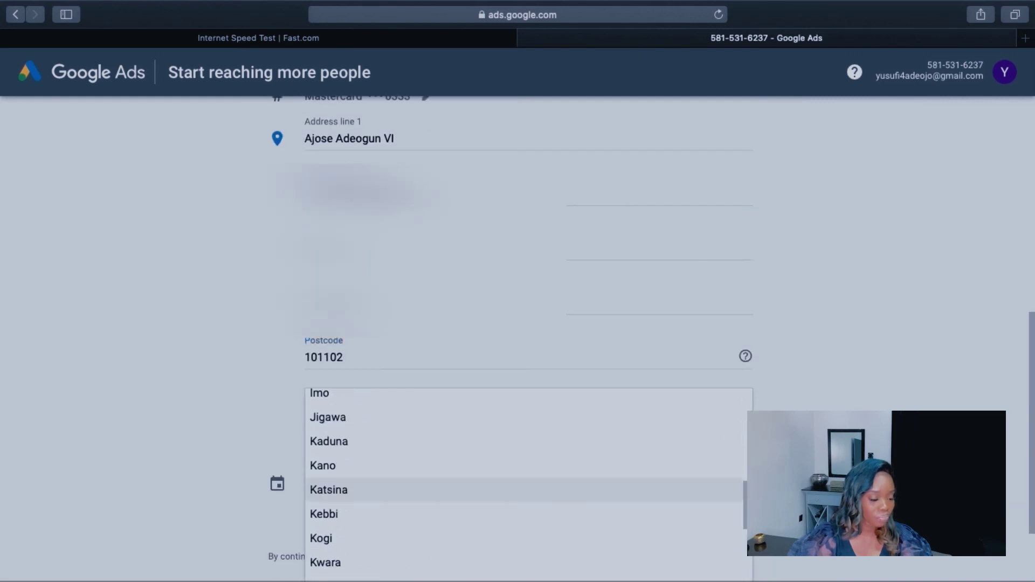
{"action": "scroll", "coordinate": [471, 487], "scroll_direction": "down", "scroll_amount": 2}
{"action": "left_click", "coordinate": [471, 485]}
{"action": "left_click", "coordinate": [617, 388]}
{"action": "left_click", "coordinate": [418, 201]}
{"action": "type", "text": "Lagos"}
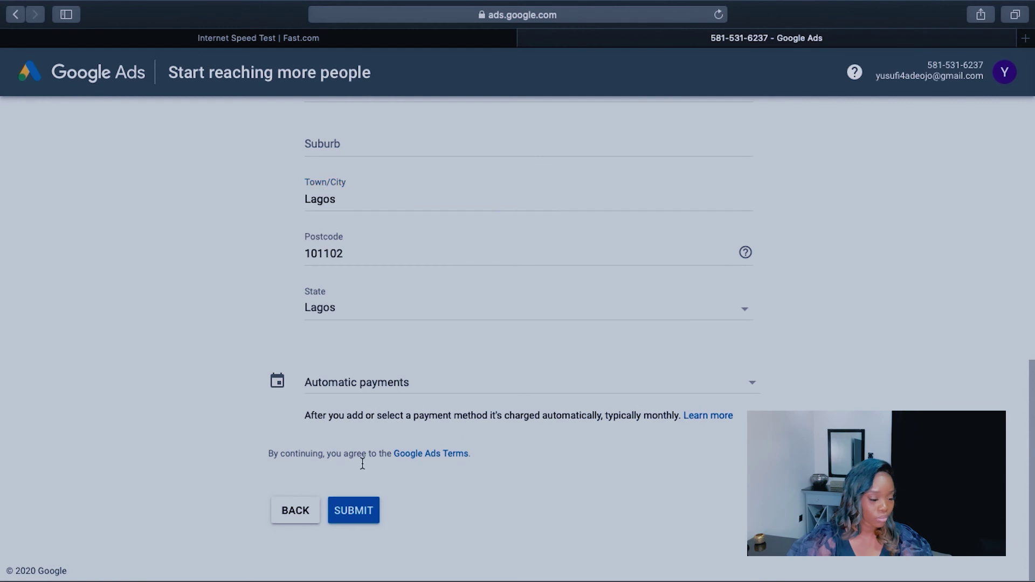
Step: Submit the billing details and campaign, then open the Designer Bags Now Available campaign page
{"action": "left_click", "coordinate": [362, 509]}
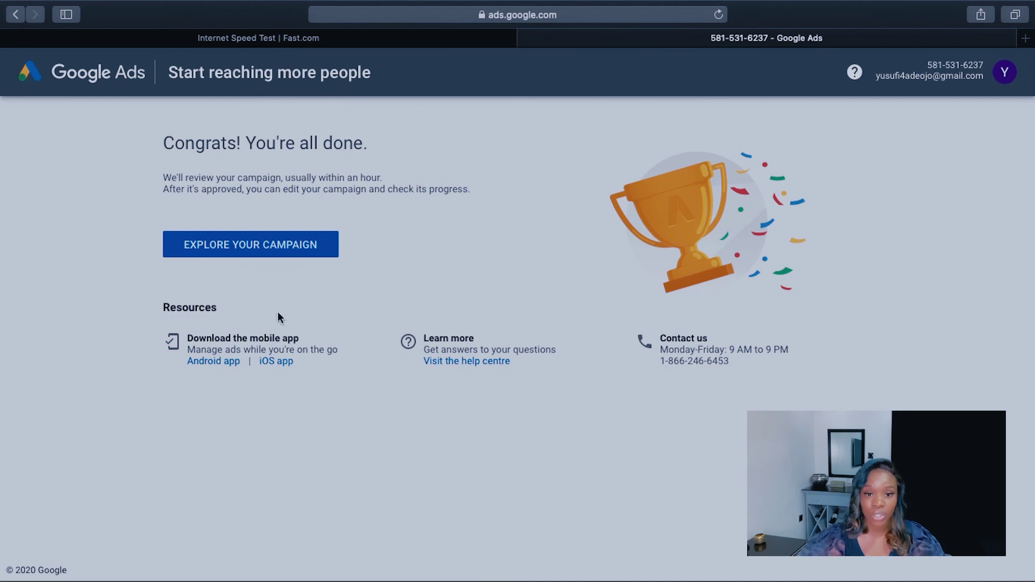
{"action": "left_click", "coordinate": [238, 245]}
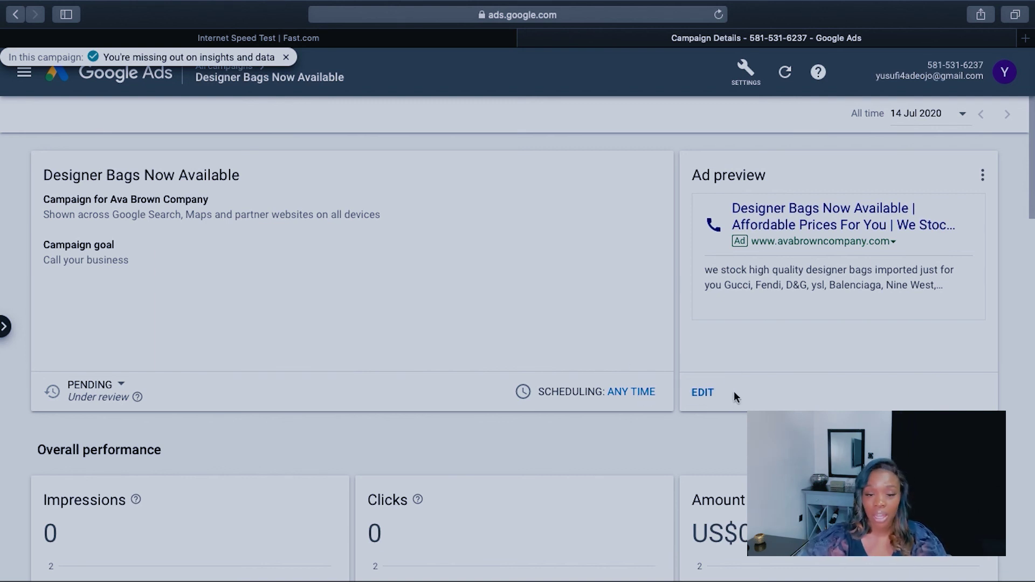
{"action": "scroll", "coordinate": [731, 374], "scroll_direction": "down", "scroll_amount": 10}
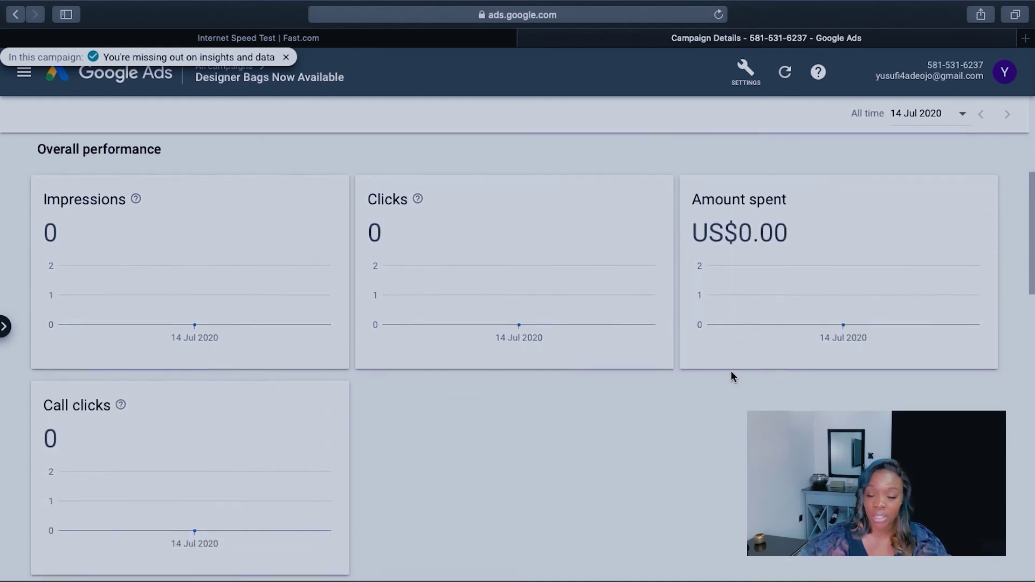
{"action": "scroll", "coordinate": [732, 375], "scroll_direction": "down", "scroll_amount": 5}
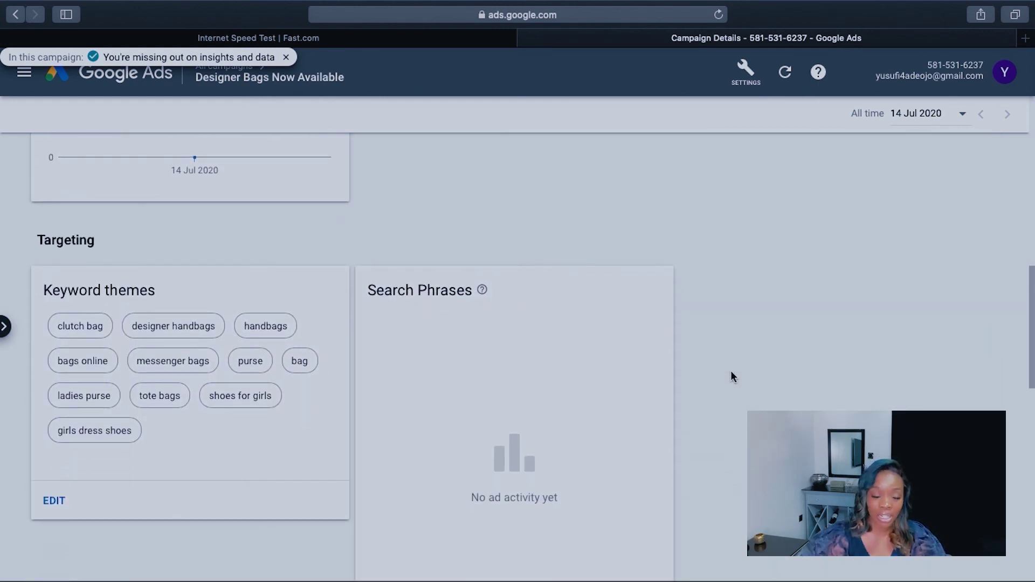
{"action": "scroll", "coordinate": [731, 376], "scroll_direction": "down", "scroll_amount": 5}
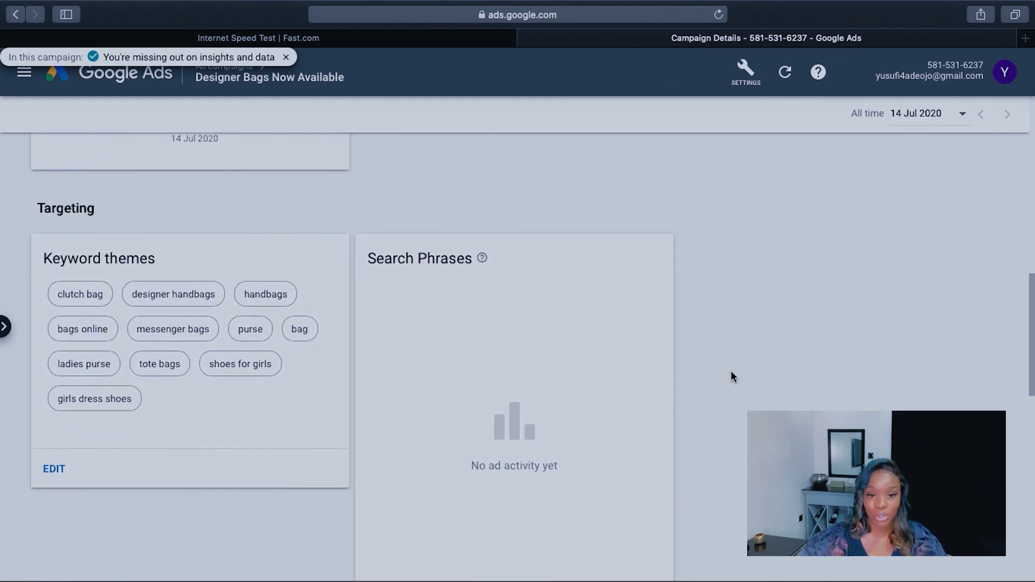
{"action": "scroll", "coordinate": [731, 376], "scroll_direction": "down", "scroll_amount": 7}
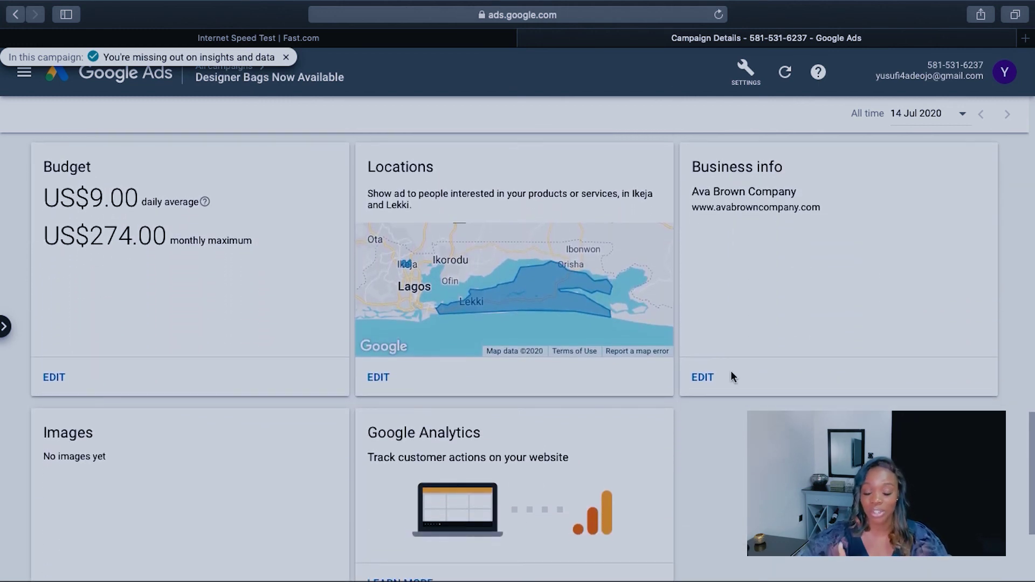
{"action": "scroll", "coordinate": [732, 372], "scroll_direction": "down", "scroll_amount": 4}
{"action": "scroll", "coordinate": [731, 372], "scroll_direction": "up", "scroll_amount": 15}
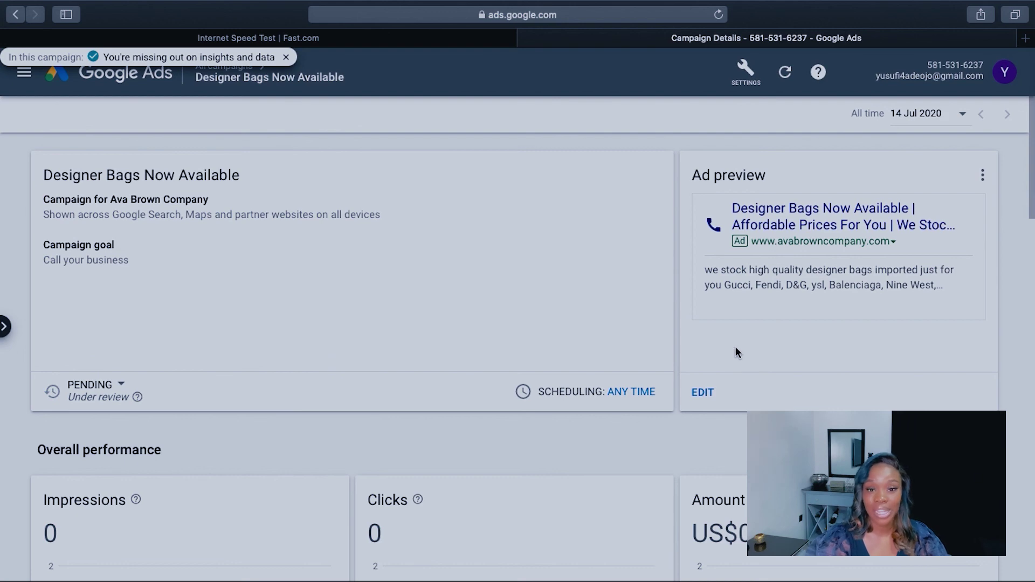
{"action": "mouse_move", "coordinate": [846, 3]}
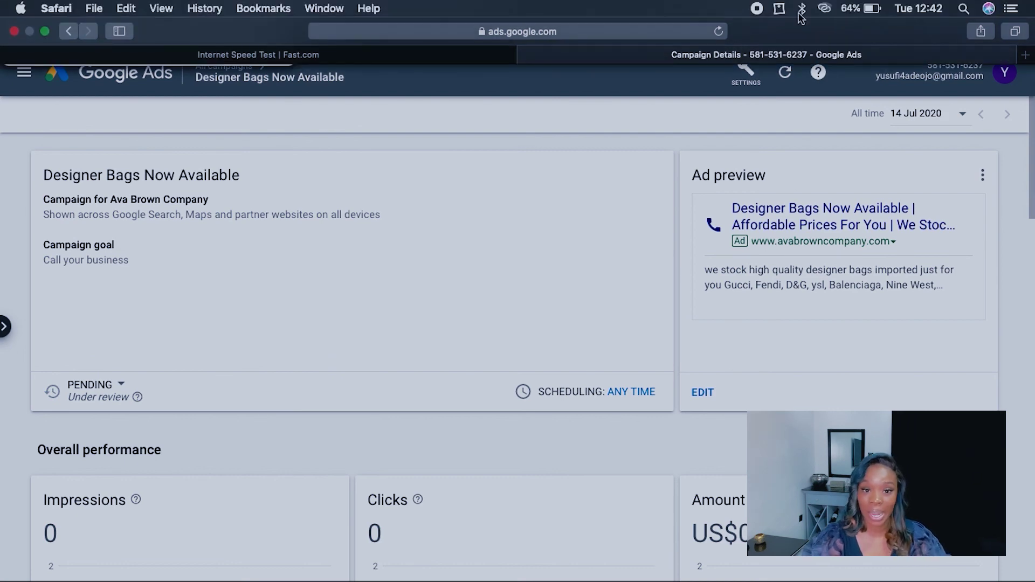